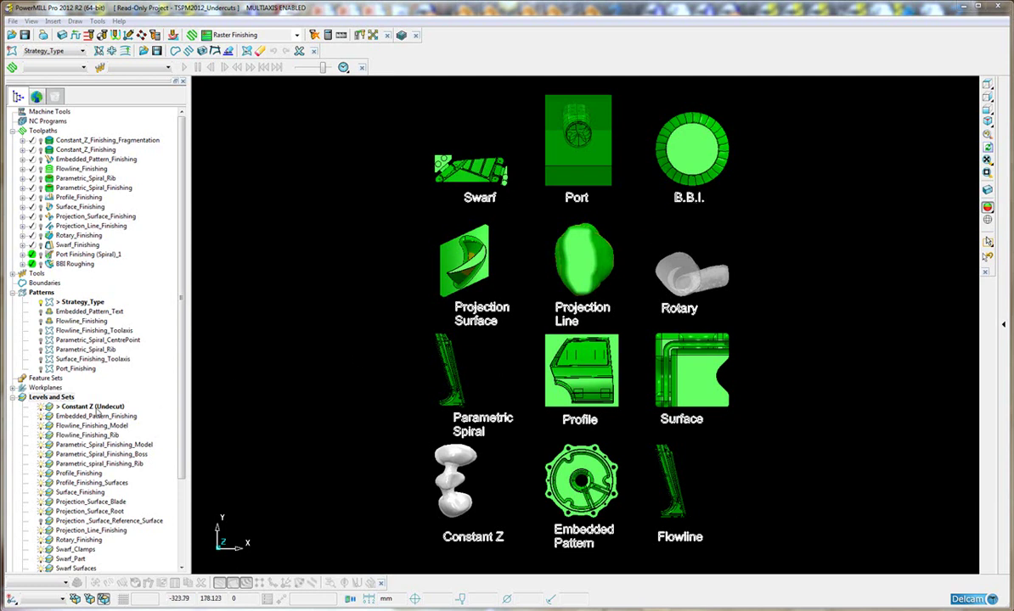
Show only the Constant Z (Undecut) level, hide the Strategy_Type pattern, and display the part in an isometric view
right_click(95, 410)
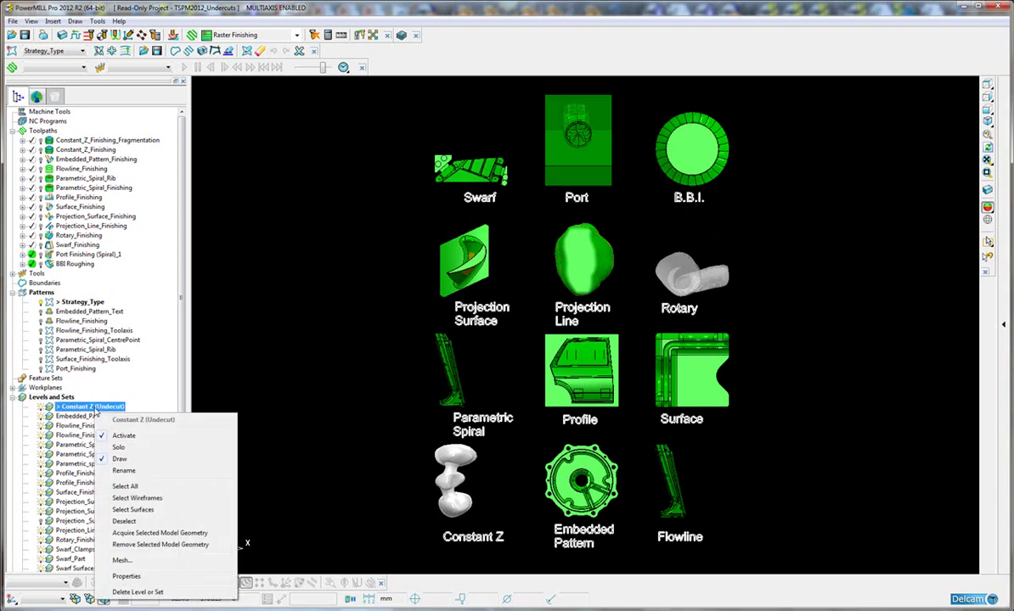
left_click(145, 449)
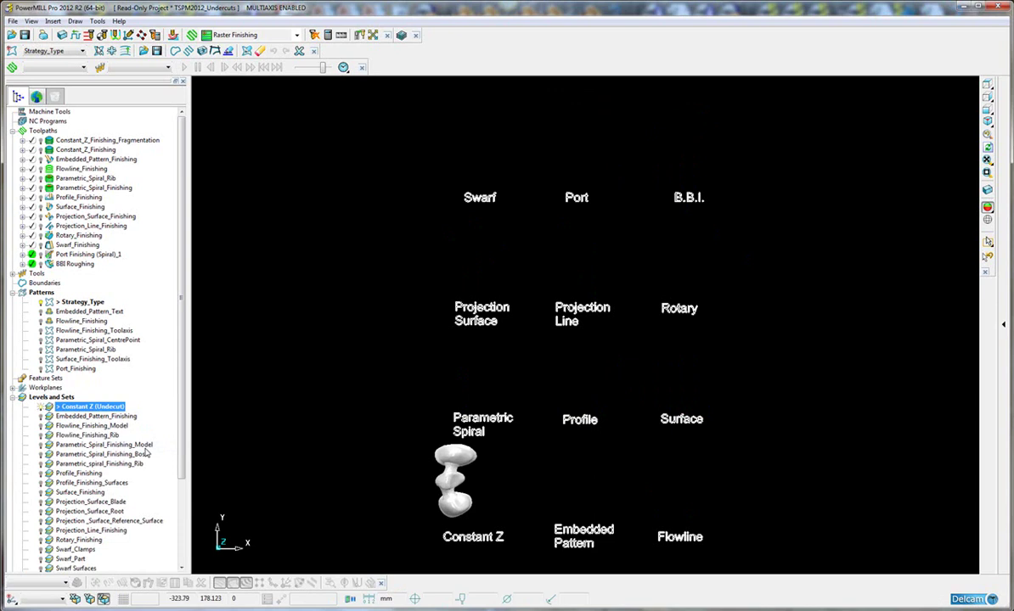
double_click(50, 302)
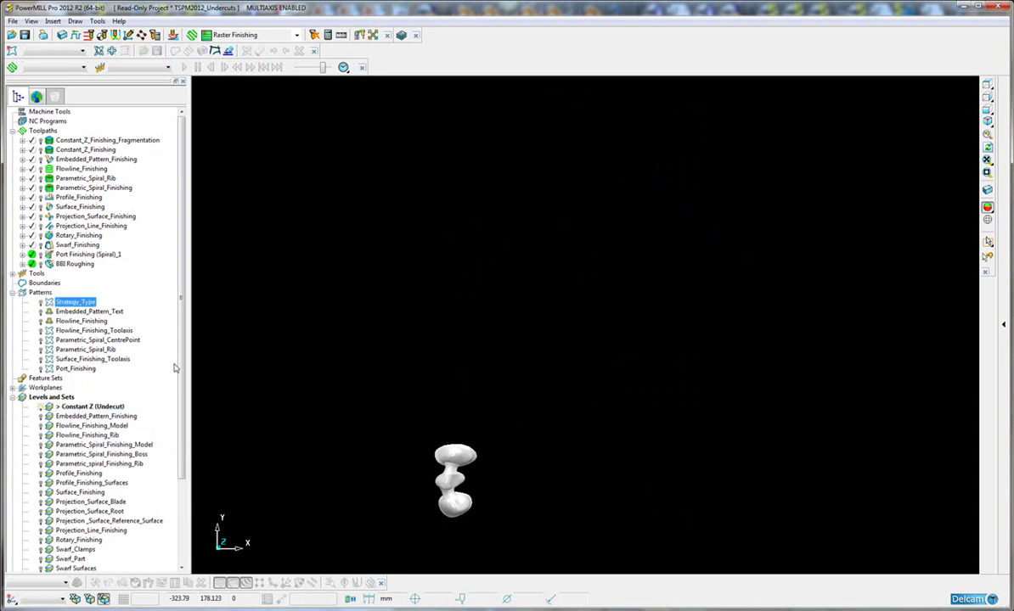
key("ctrl+1")
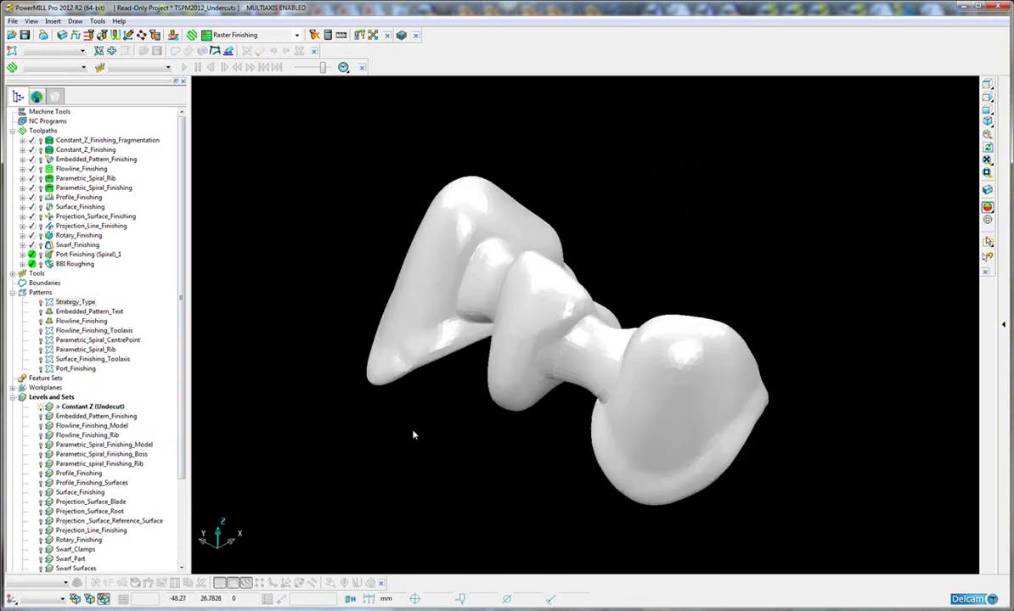
Activate the Constant_Z_Finishing_Fragmentation toolpath and open its strategy settings
double_click(111, 140)
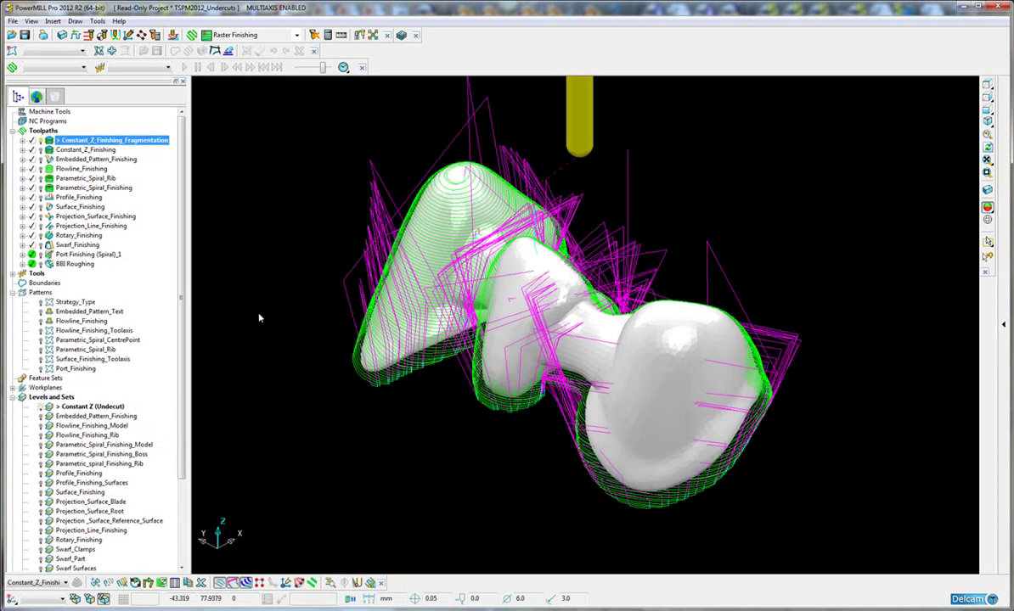
middle_click_drag(468, 421, 567, 419)
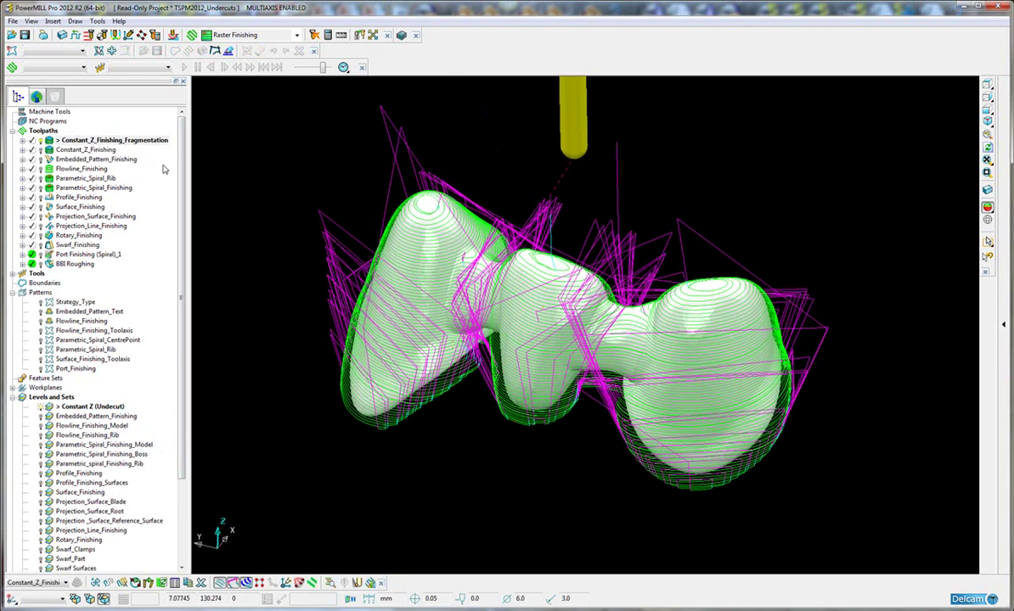
right_click(125, 143)
left_click(209, 216)
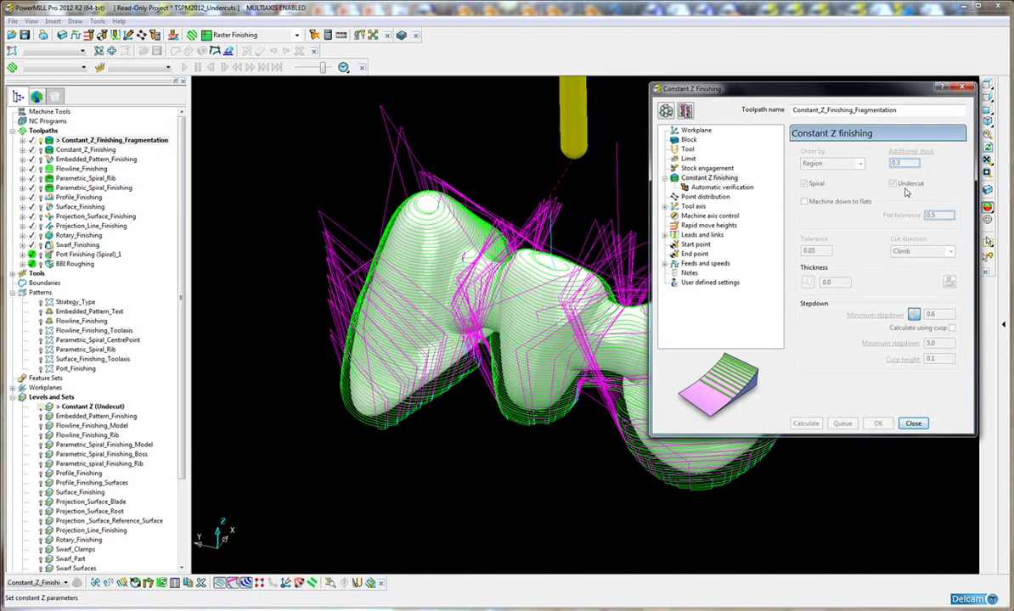
Simulate the fragmented toolpath from the nearest point on its lower undercut edge to place the tool there
middle_click_drag(499, 413, 343, 479)
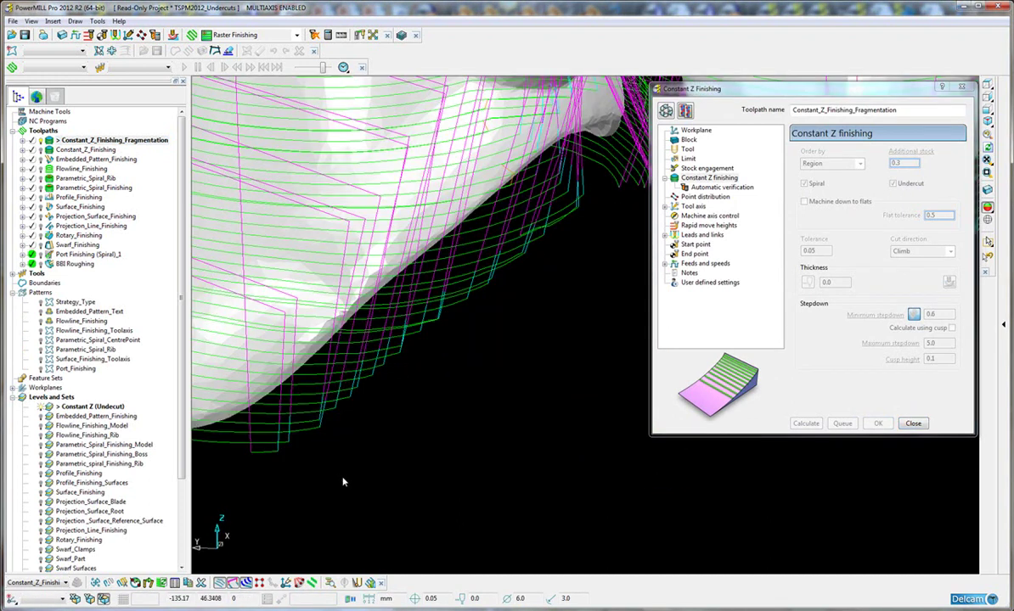
right_click(320, 429)
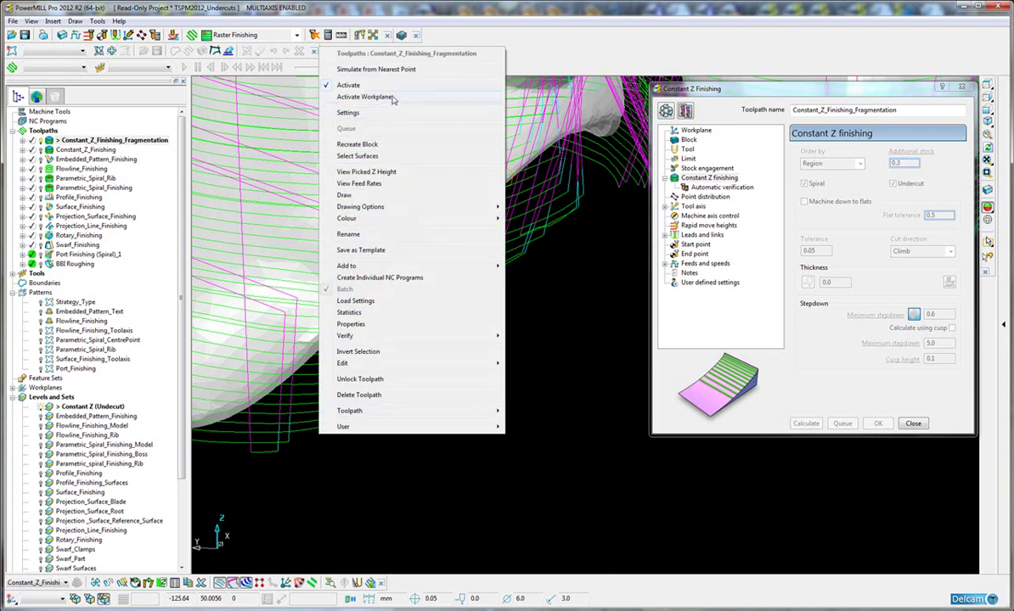
left_click(365, 68)
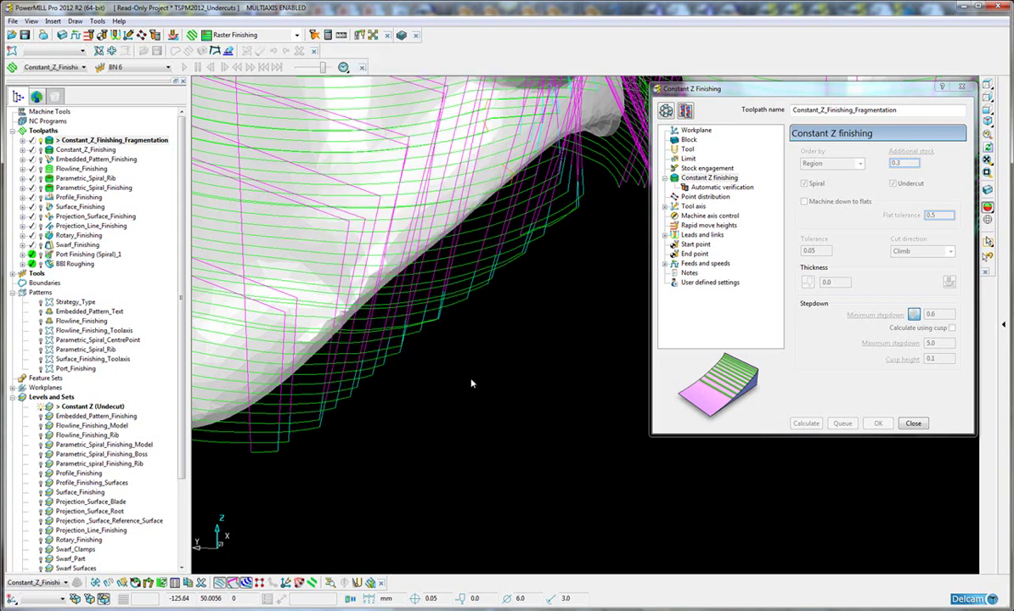
scroll(464, 392, "down", 3)
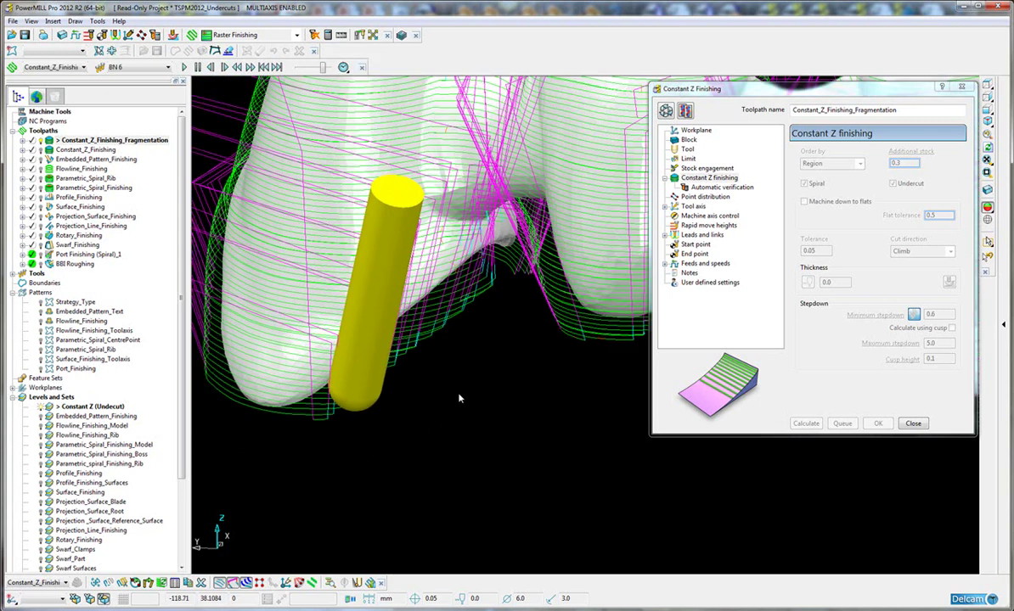
middle_click_drag(459, 398, 587, 378)
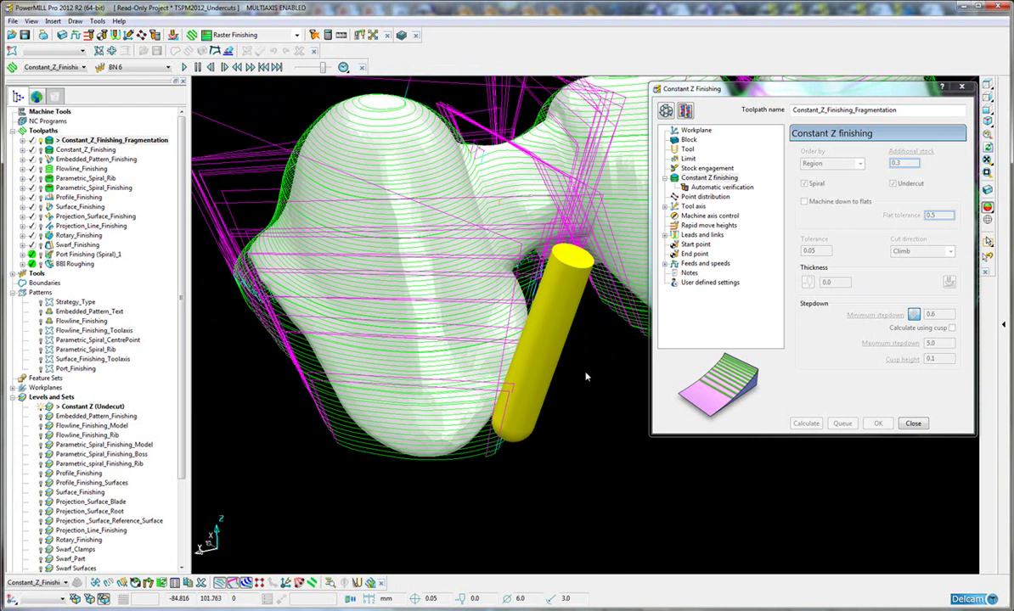
Check the tool axis definition and the start and end elevation angle limits, and close the Tool Axis settings
left_click(128, 35)
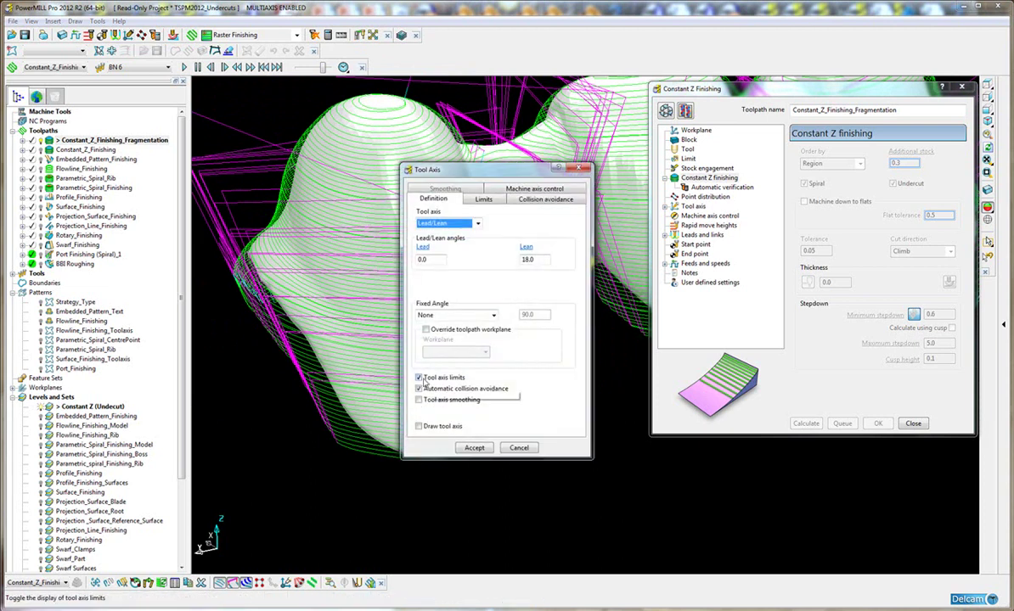
left_click(483, 198)
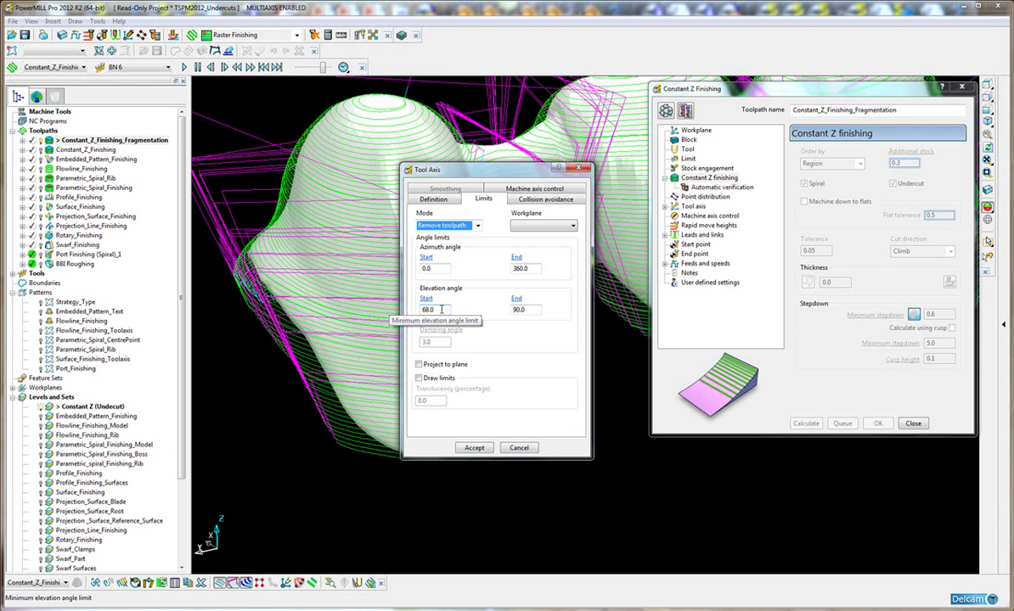
left_click_drag(441, 309, 417, 315)
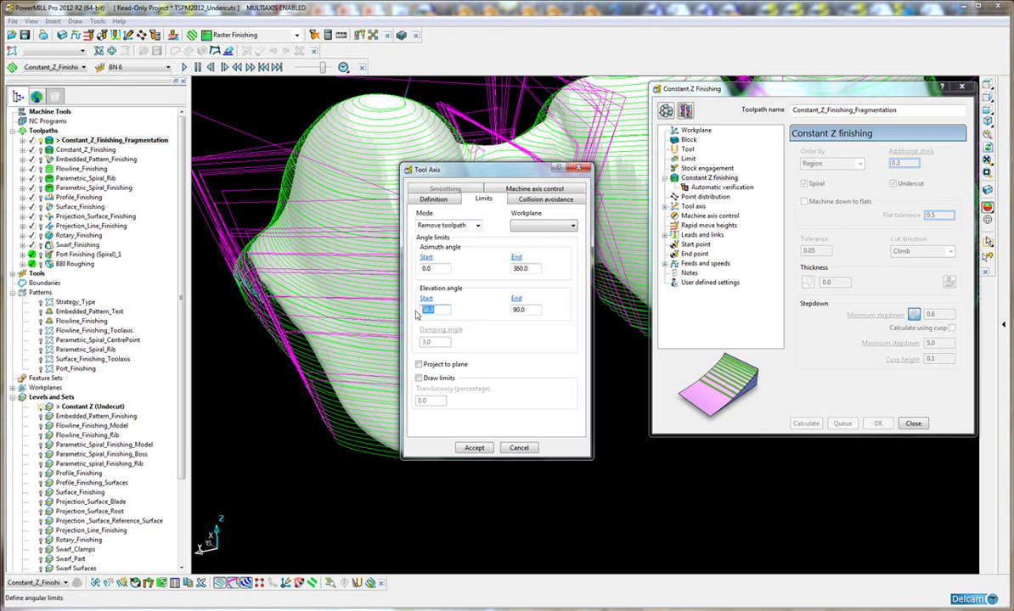
double_click(532, 310)
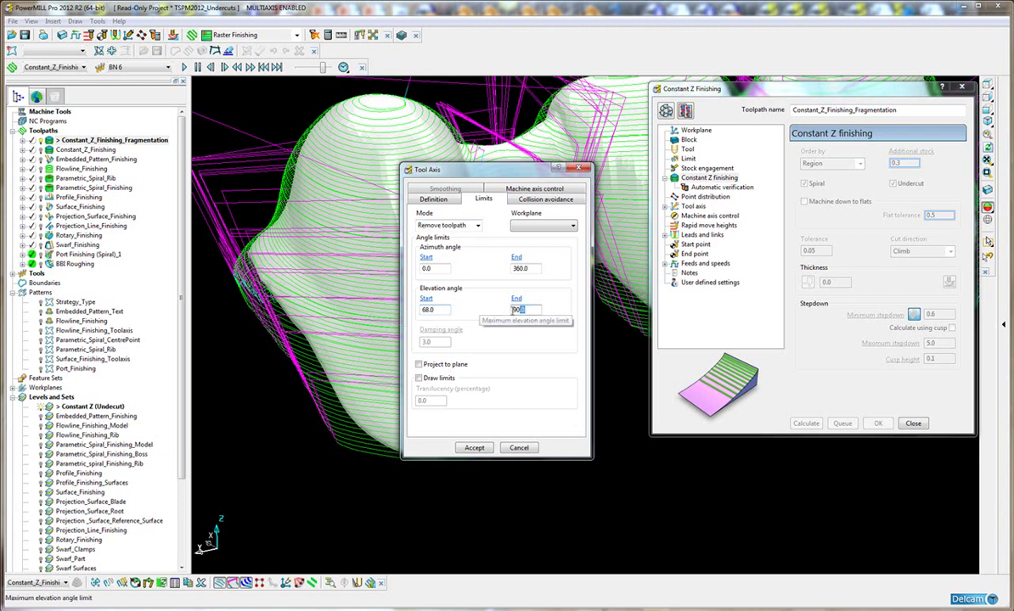
double_click(439, 310)
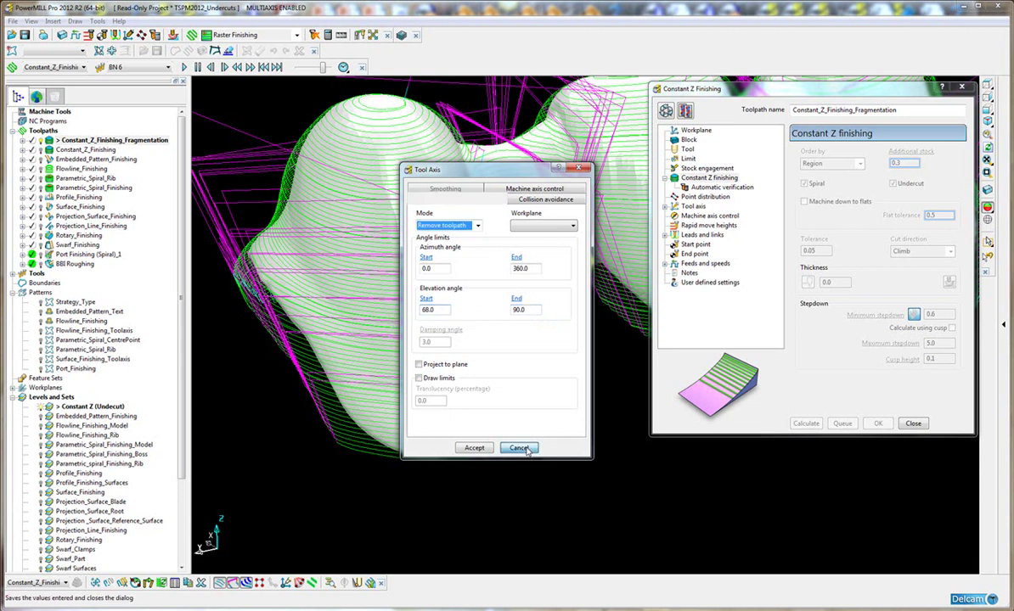
left_click(473, 448)
Examine the fragmented passes along the undercut edges up close and close the toolpath's strategy settings
middle_click_drag(527, 410, 519, 358)
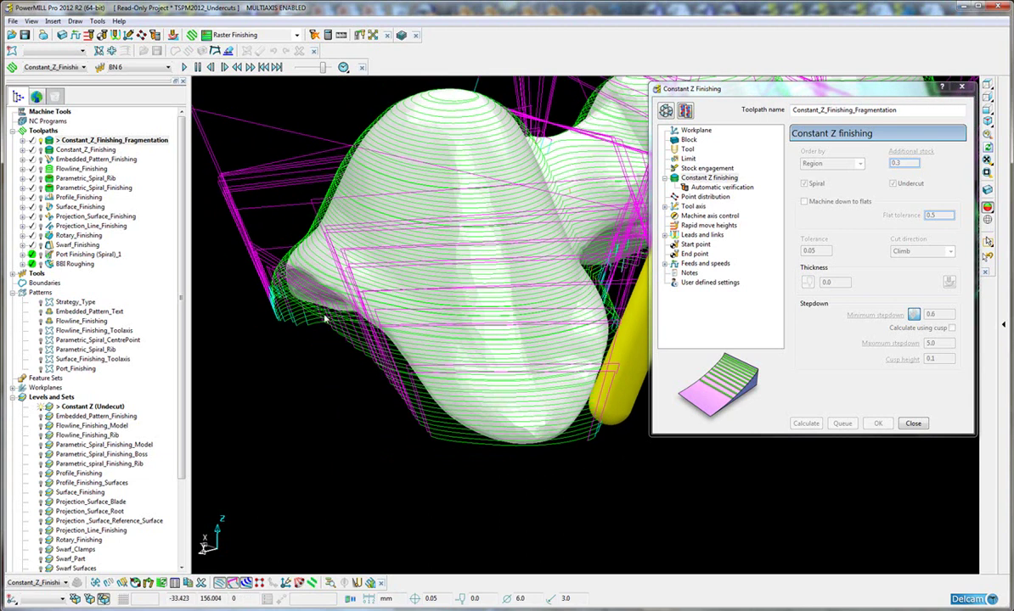
scroll(478, 448, "up", 5)
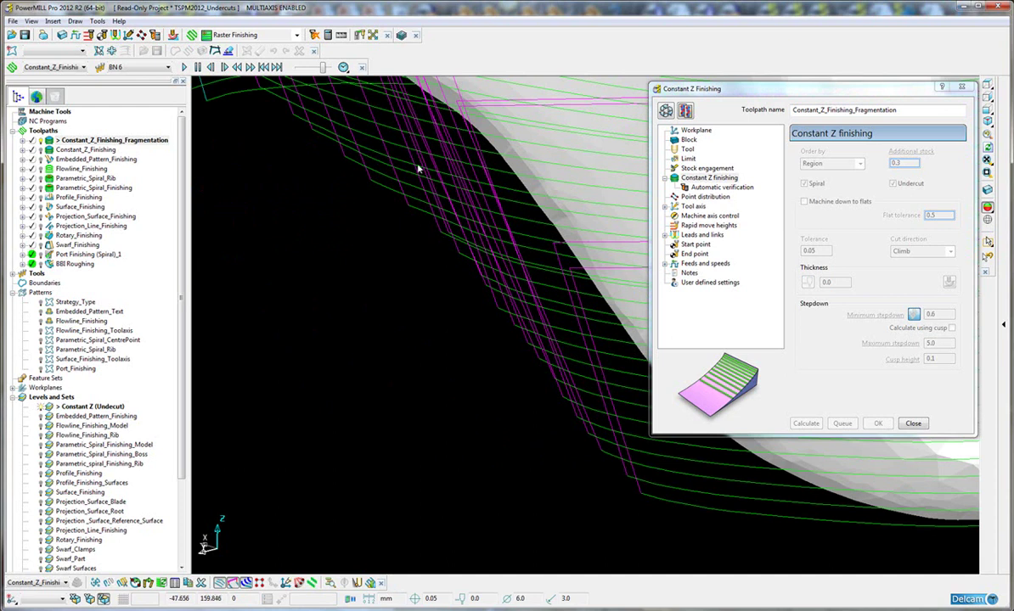
scroll(482, 355, "down", 5)
middle_click_drag(641, 285, 438, 374, "shift")
scroll(465, 370, "down", 2)
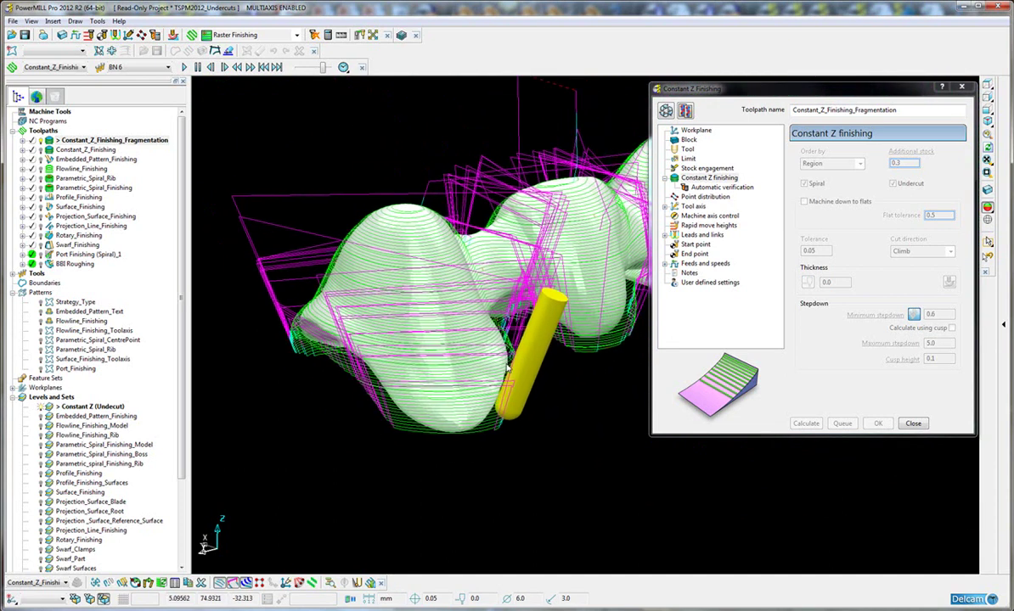
left_click(912, 423)
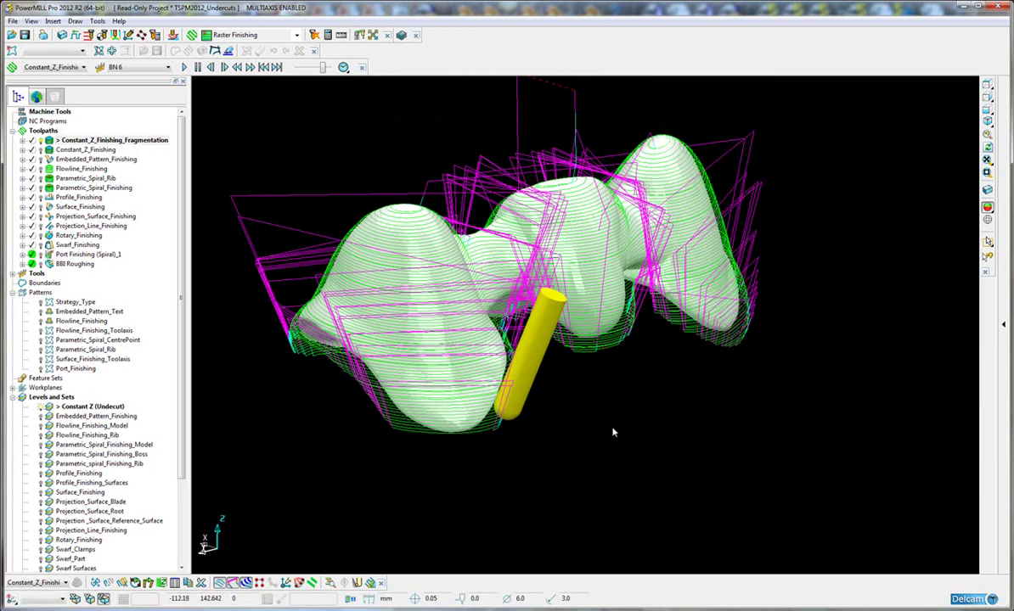
middle_click_drag(613, 431, 636, 432, "shift")
scroll(587, 316, "up", 2)
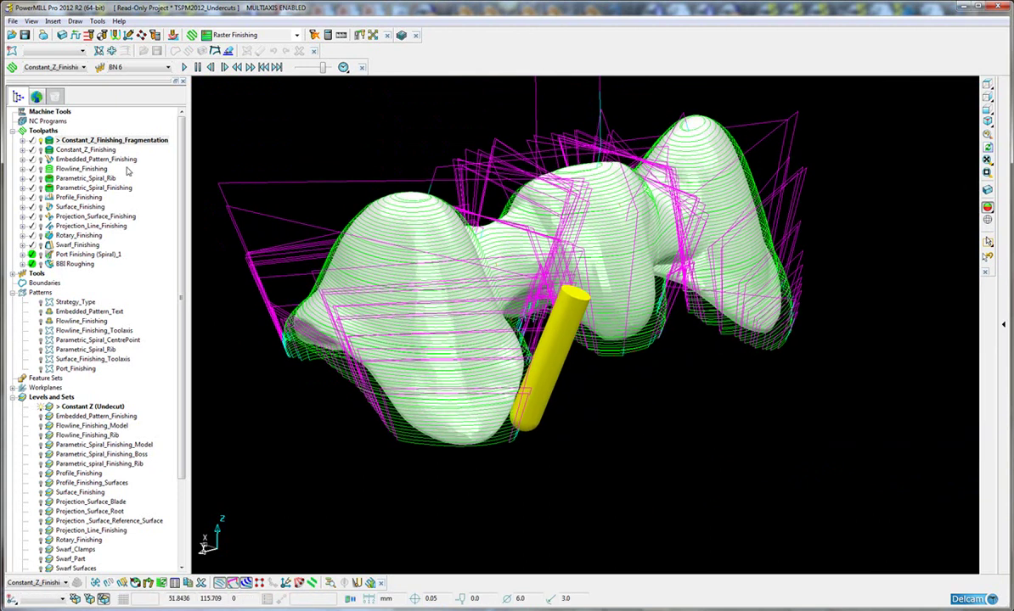
Activate the Constant_Z_Finishing toolpath to display its passes on the part
mouse_move(49, 151)
double_click(85, 149)
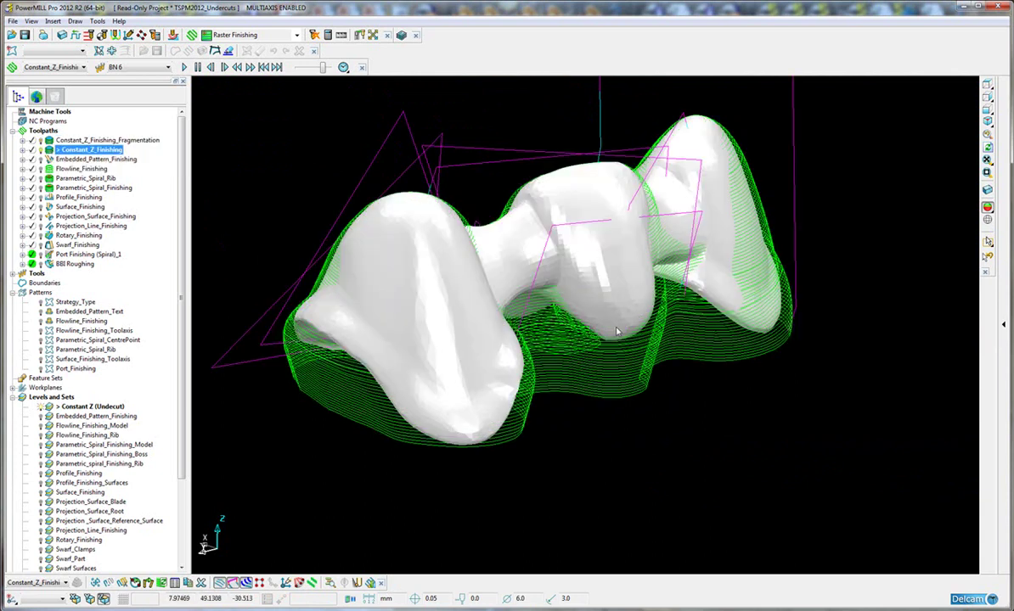
middle_click_drag(574, 311, 425, 361)
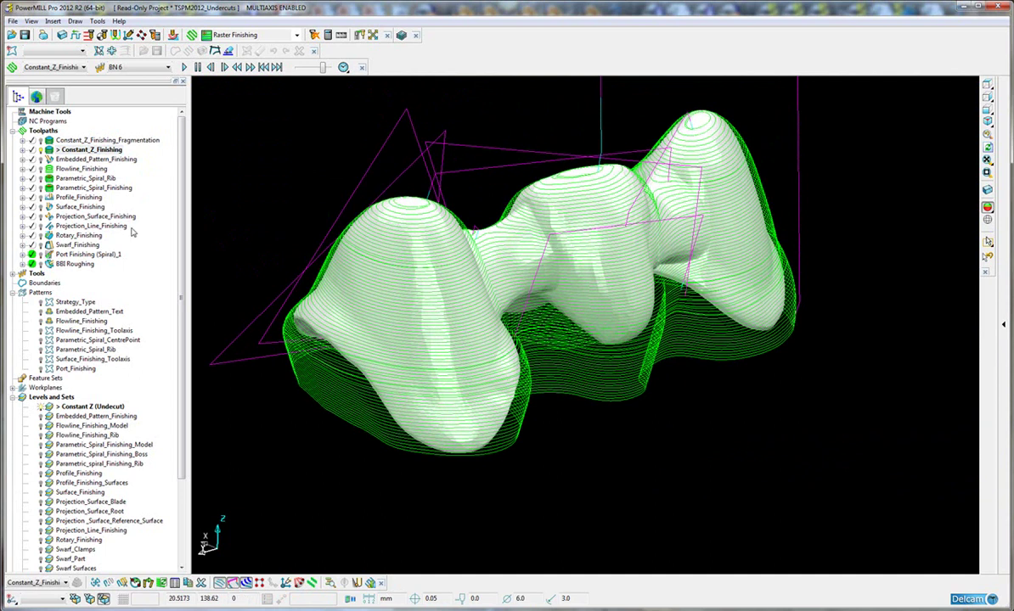
Open the Constant_Z_Finishing settings and read the toolpath notes on the maximum undercut parameters
right_click(102, 154)
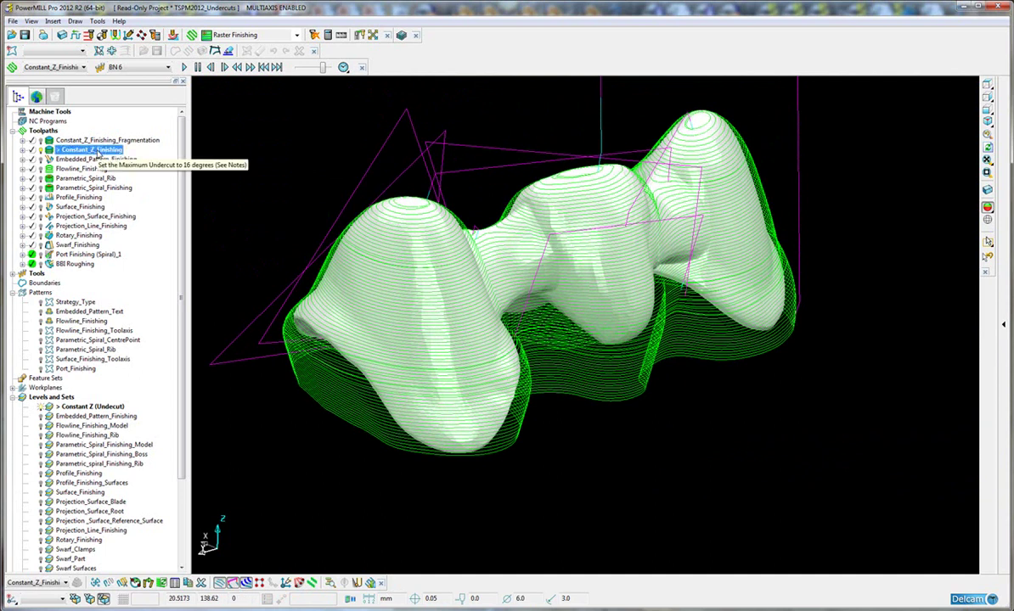
left_click(172, 225)
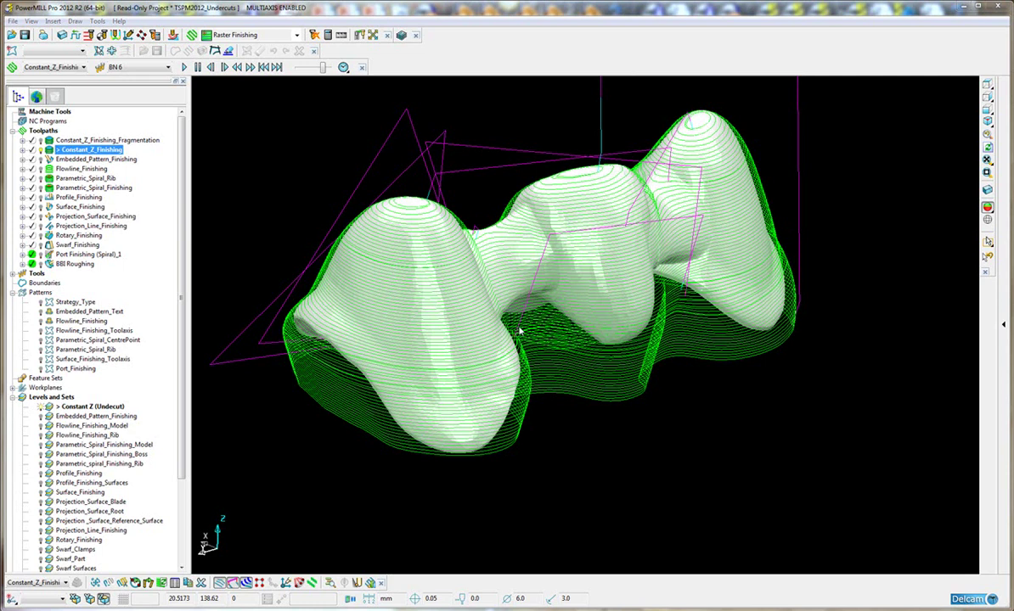
double_click(519, 331)
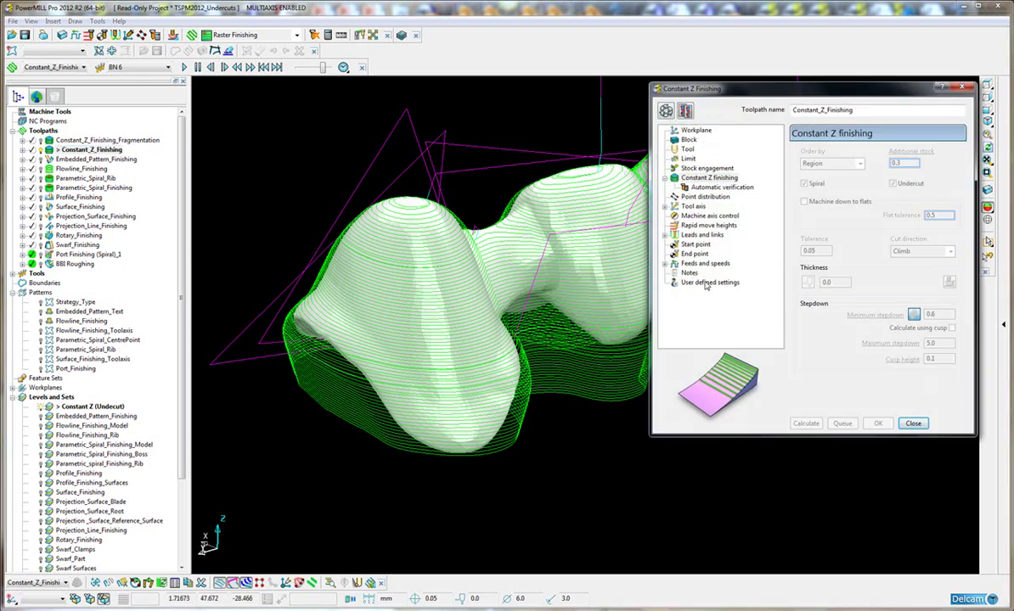
left_click(688, 274)
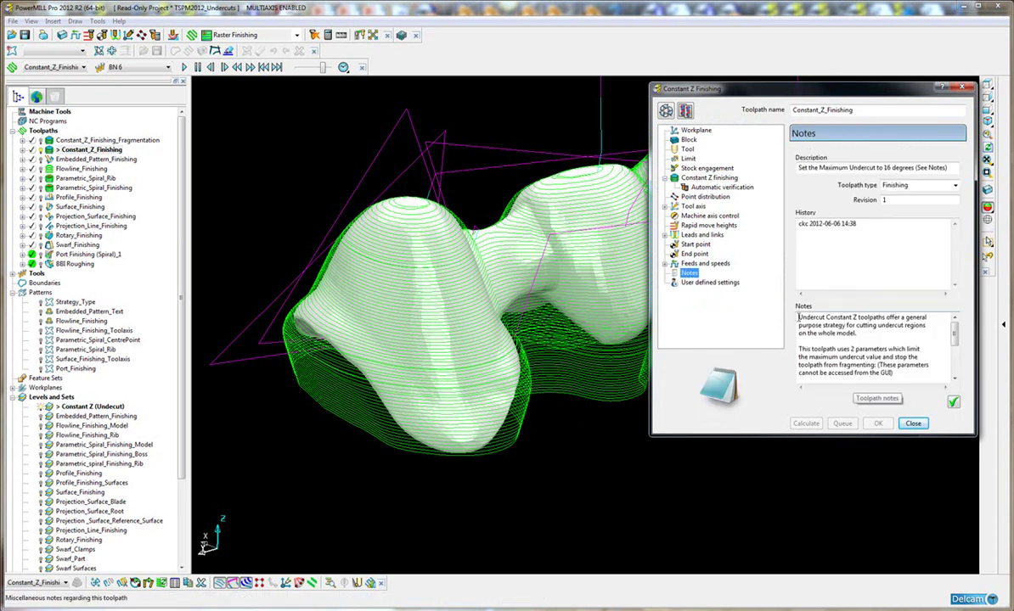
left_click(955, 380)
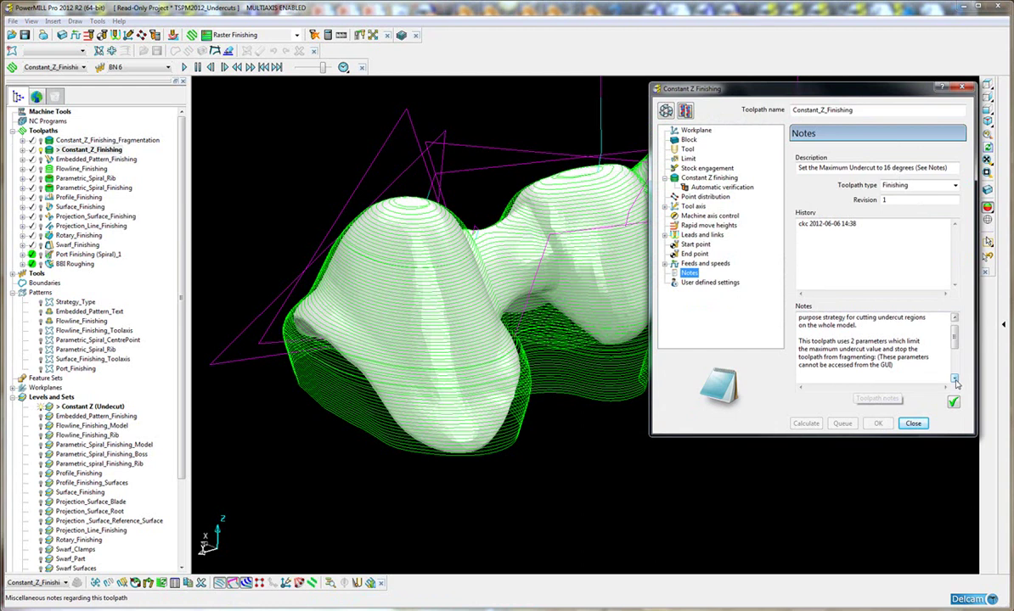
left_click(955, 380)
left_click(955, 380)
left_click(955, 379)
left_click(955, 380)
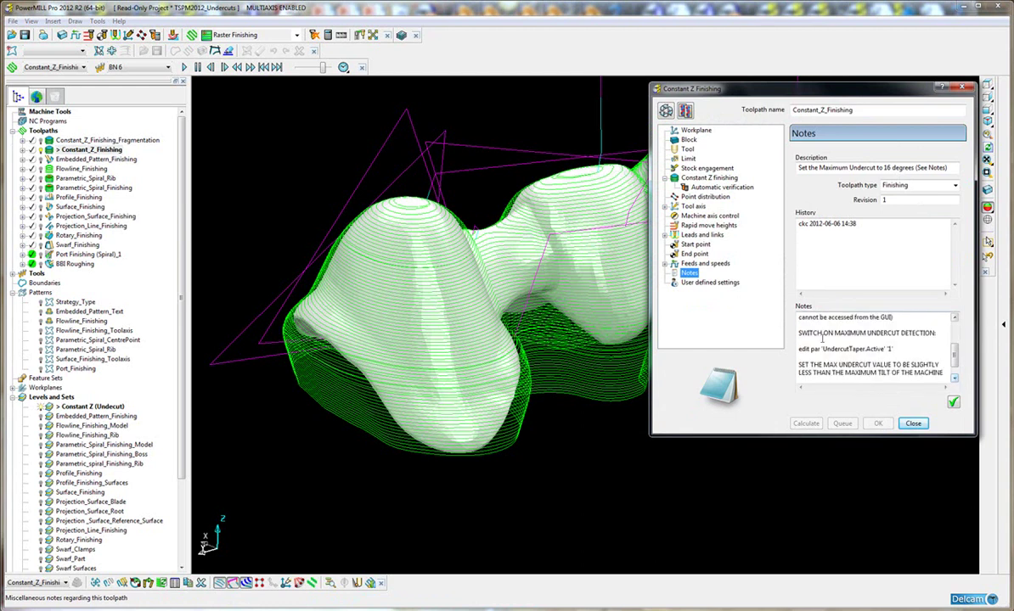
Copy the command edit par 'UndercutTaper.Active' '1' from the toolpath notes
left_click(935, 332)
left_click_drag(894, 348, 800, 349)
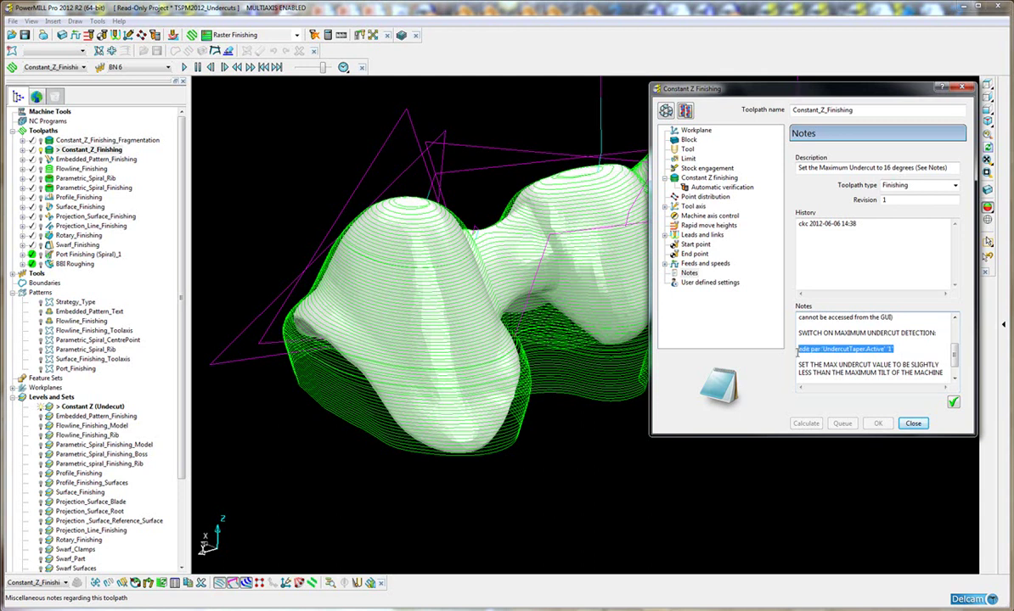
right_click(814, 349)
left_click(848, 385)
Highlight the command edit par 'UndercutTaper.Angle' '16' in the notes and close the toolpath settings
left_click(954, 382)
left_click(955, 381)
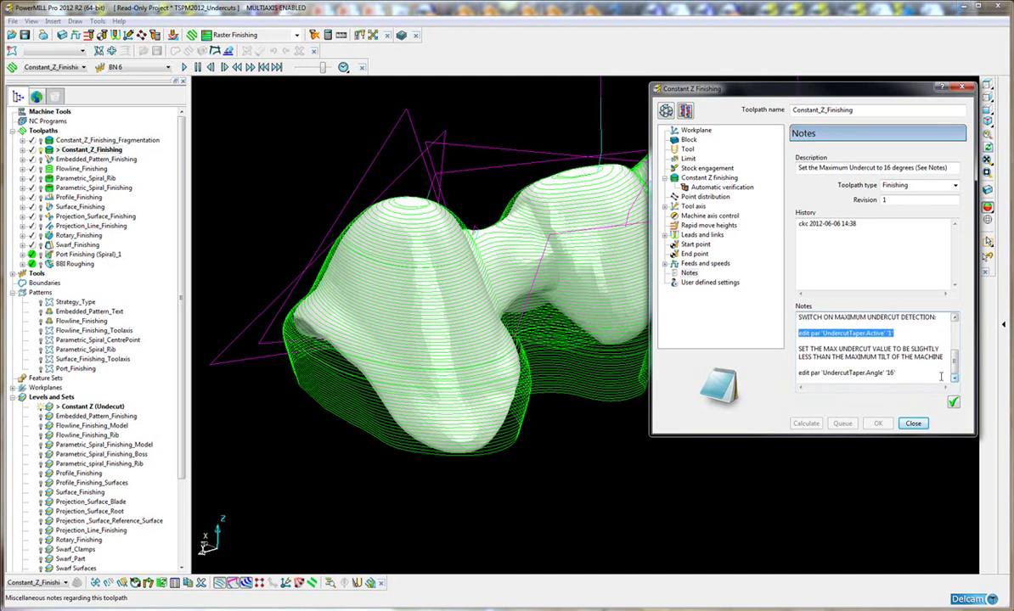
left_click_drag(894, 374, 792, 376)
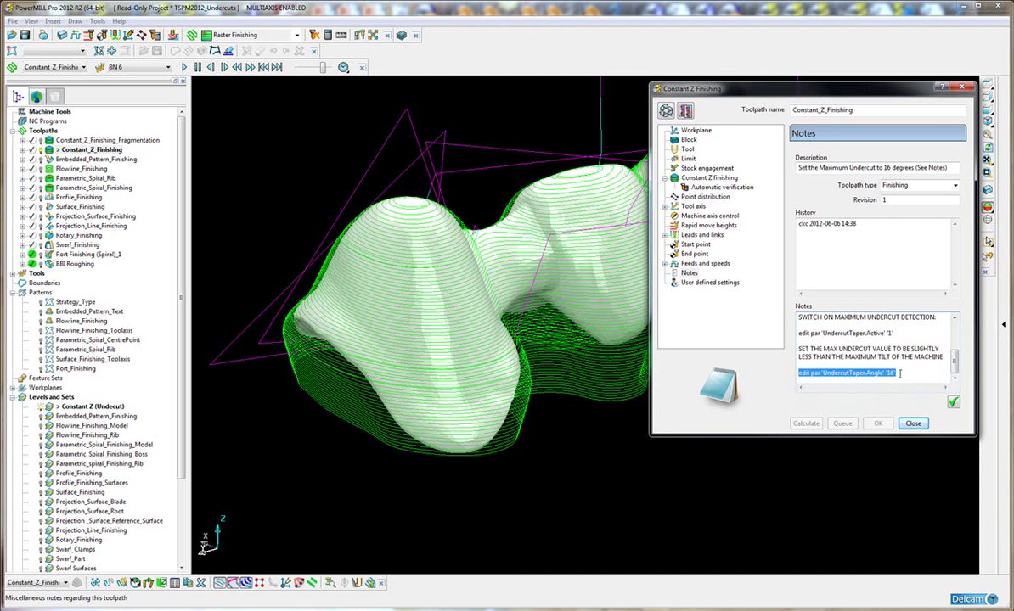
left_click(912, 424)
Simulate Constant_Z_Finishing from the nearest point on the undercut passes beside the outer tooth and inspect the tool's tilt
middle_click_drag(656, 409, 268, 365)
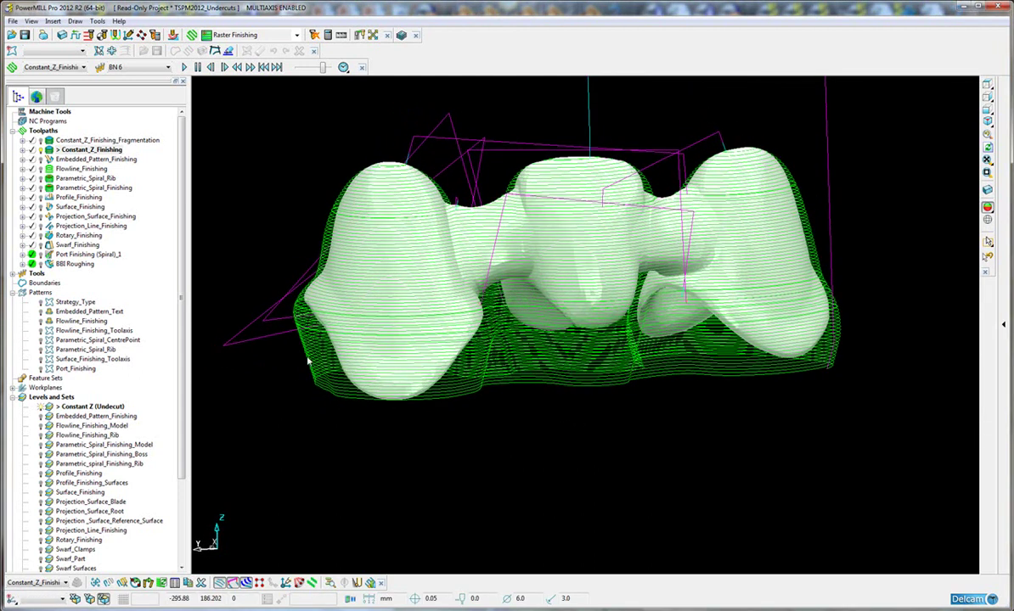
right_click(308, 227)
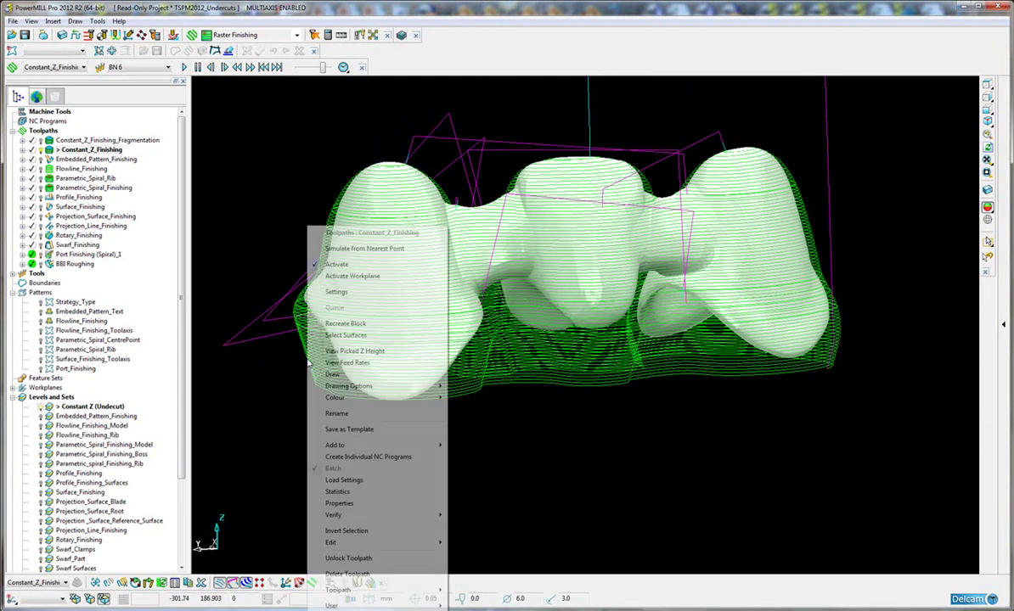
left_click(349, 248)
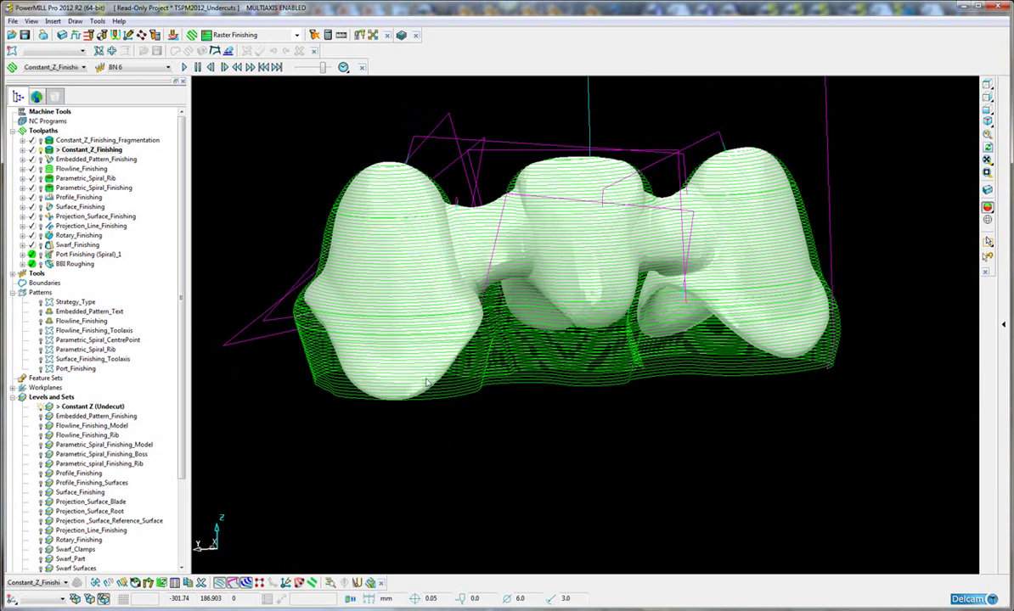
middle_click_drag(516, 402, 633, 414, "shift")
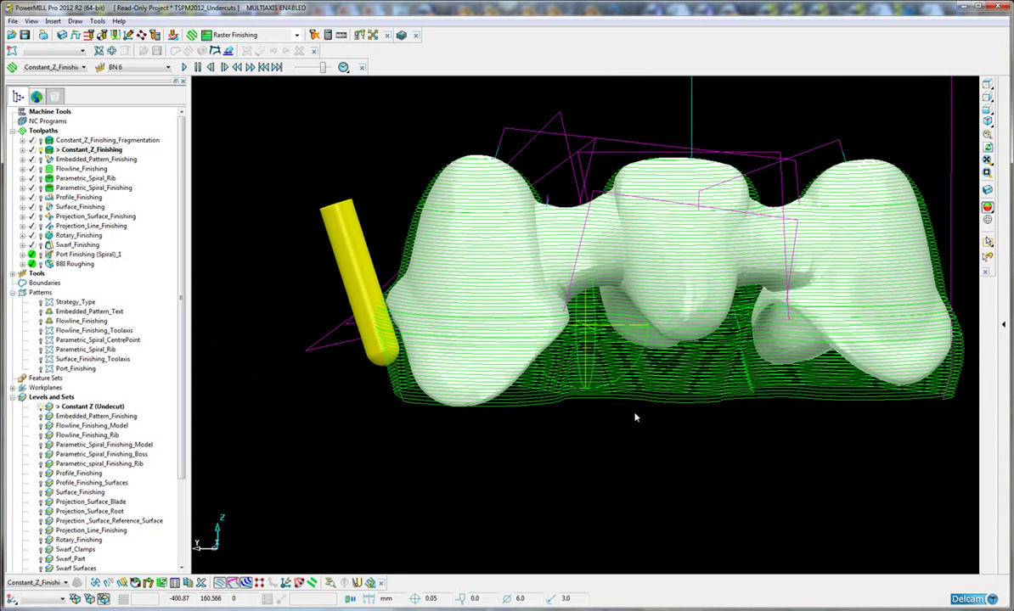
middle_click_drag(512, 284, 497, 280)
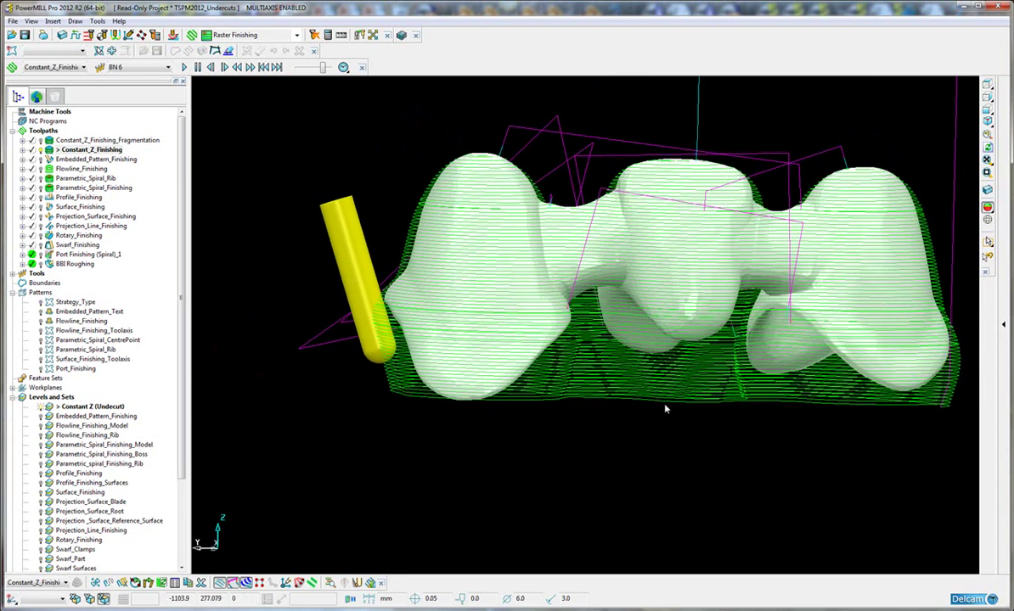
middle_click_drag(665, 410, 344, 343)
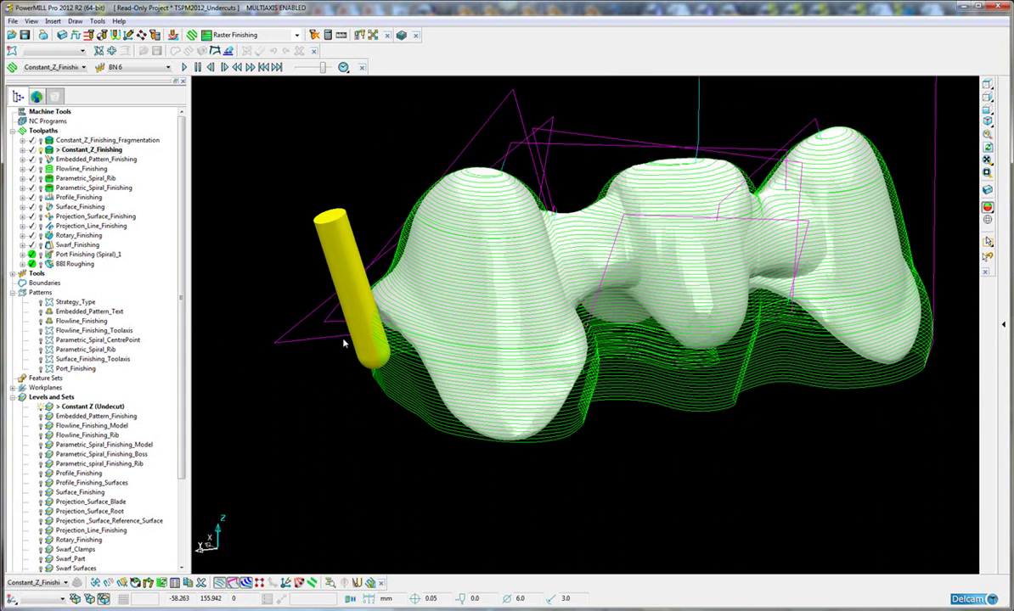
middle_click_drag(516, 340, 212, 238)
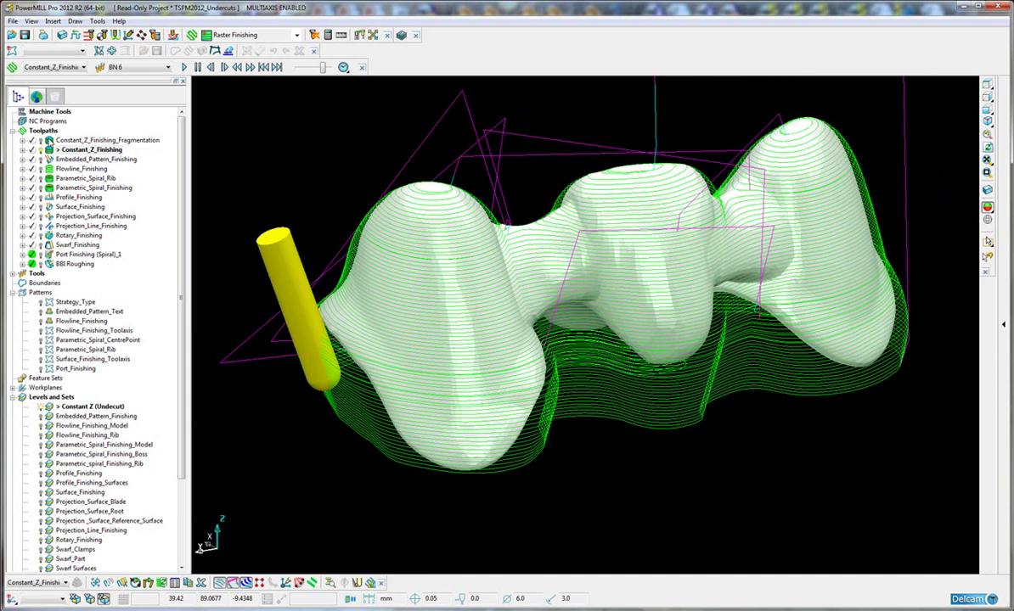
Activate Constant_Z_Finishing_Fragmentation and again Constant_Z_Finishing to compare their passes on the part
left_click(49, 141)
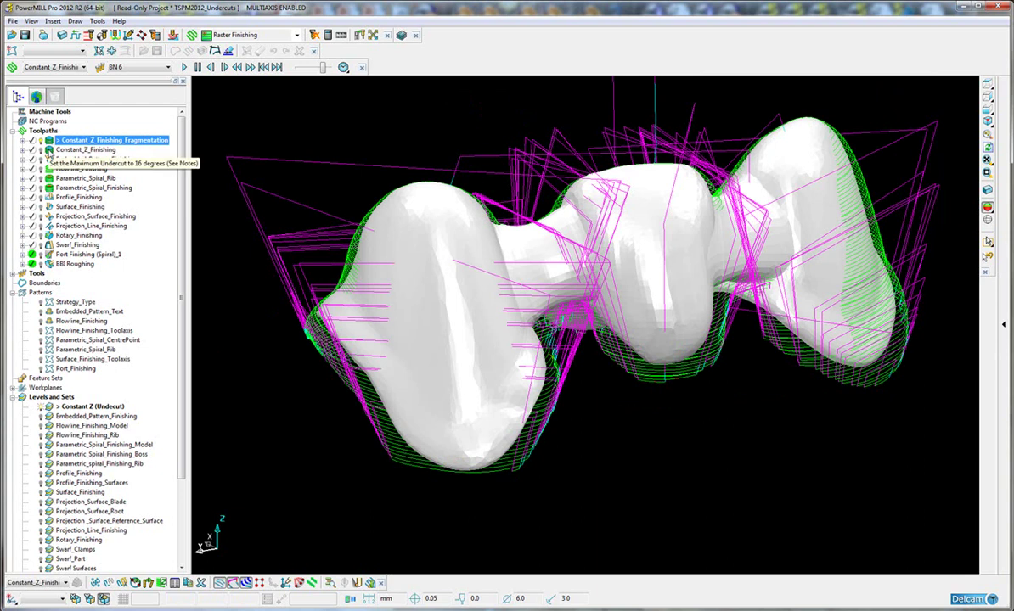
left_click(49, 152)
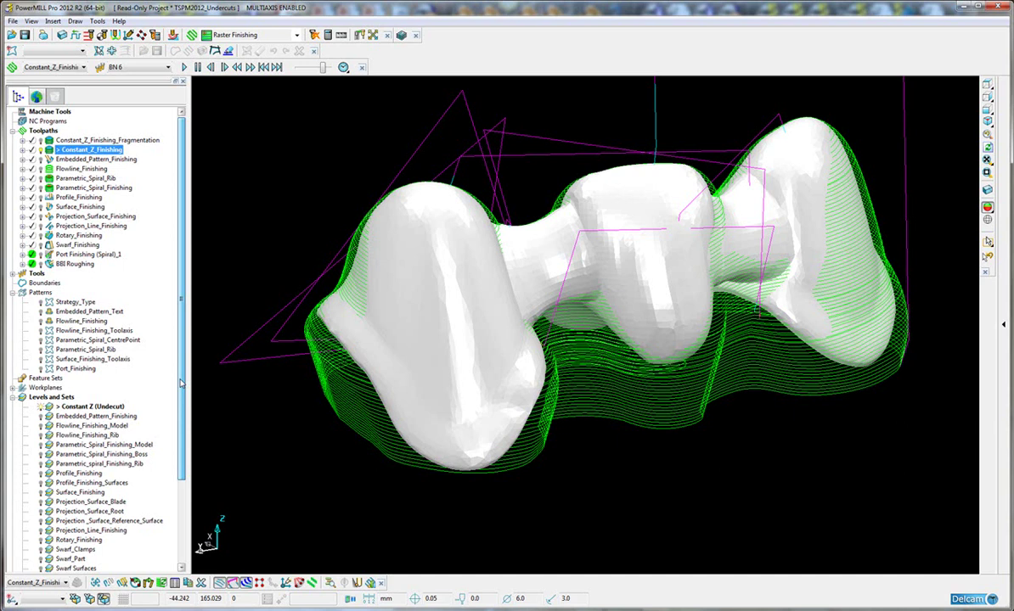
Replace the displayed Constant Z level with the Flowline_Finishing_Model and Flowline_Finishing_Rib levels
left_click_drag(181, 382, 186, 406)
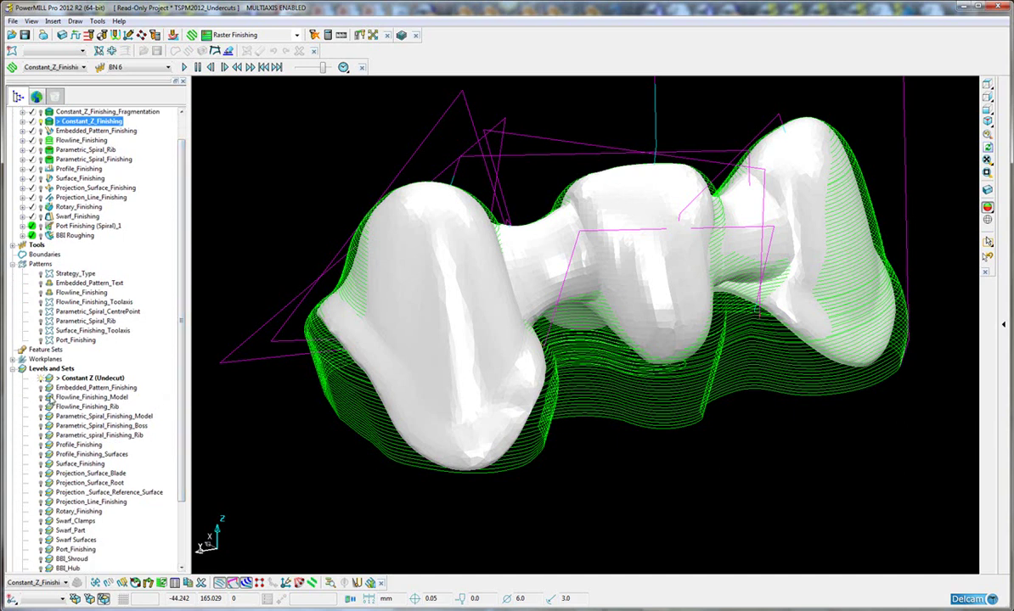
right_click(51, 396)
left_click(97, 435)
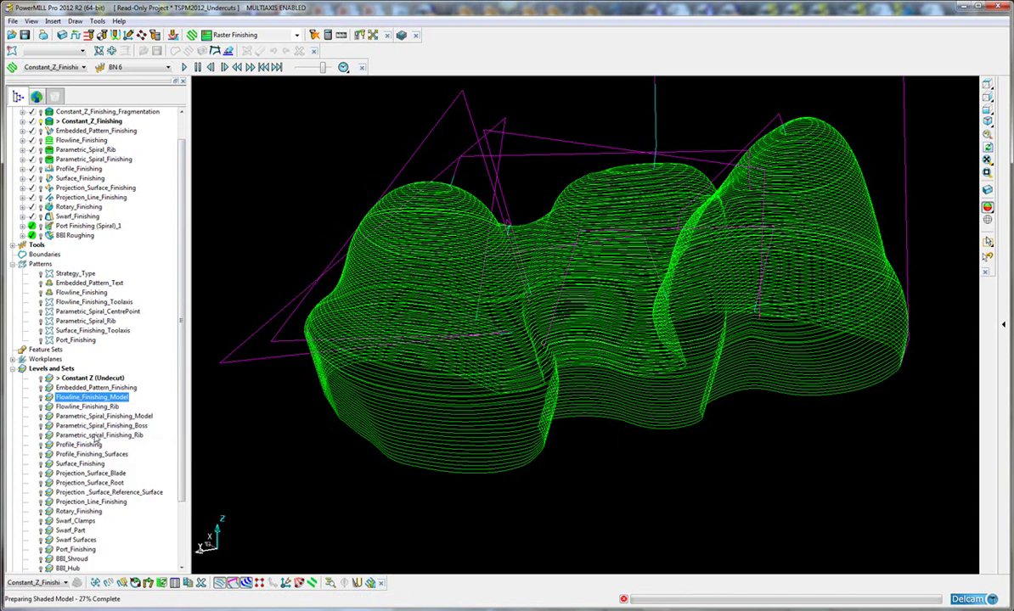
left_click(42, 408)
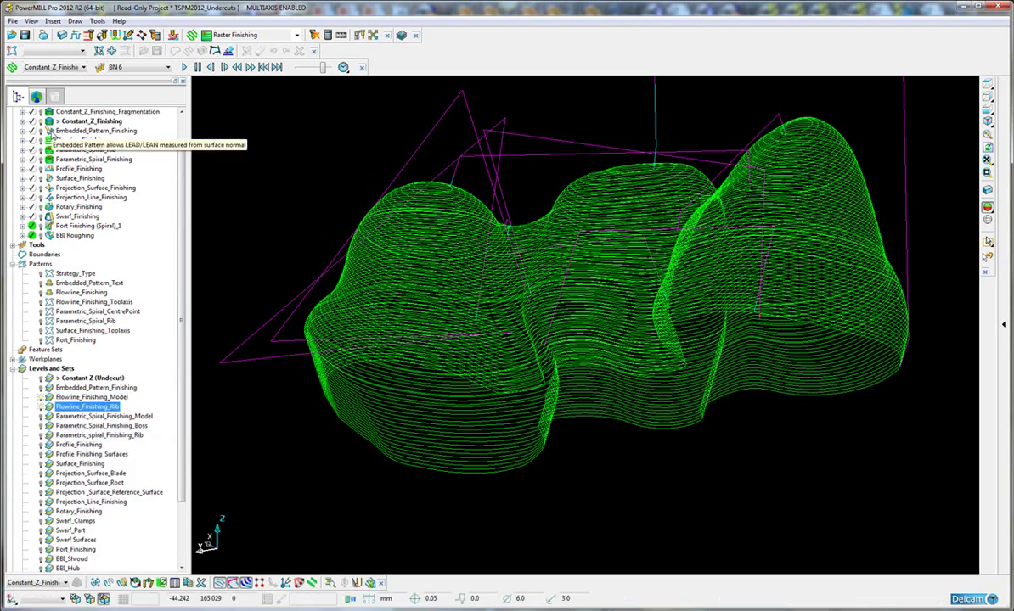
Activate the Embedded_Pattern_Finishing toolpath and show only its matching Embedded_Pattern_Finishing model level in place of the flowline levels
double_click(50, 130)
key("ctrl+1")
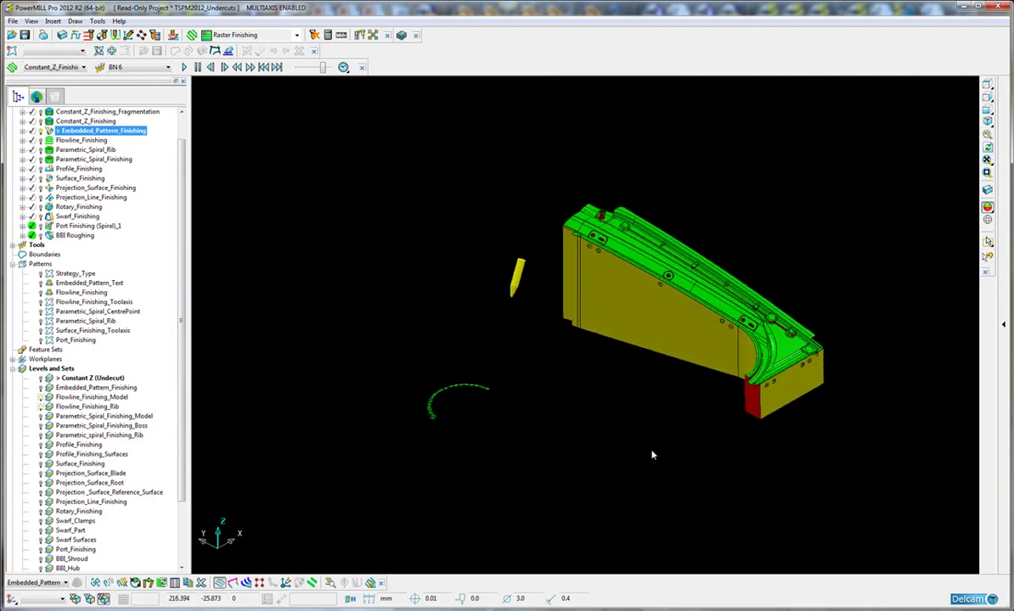
middle_click_drag(627, 435, 286, 358)
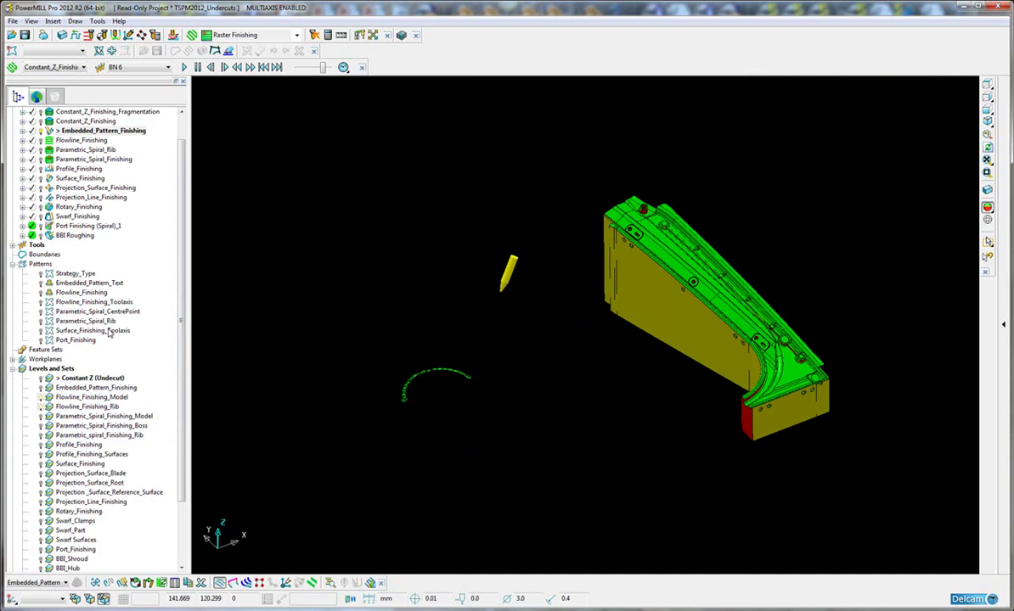
left_click(40, 397)
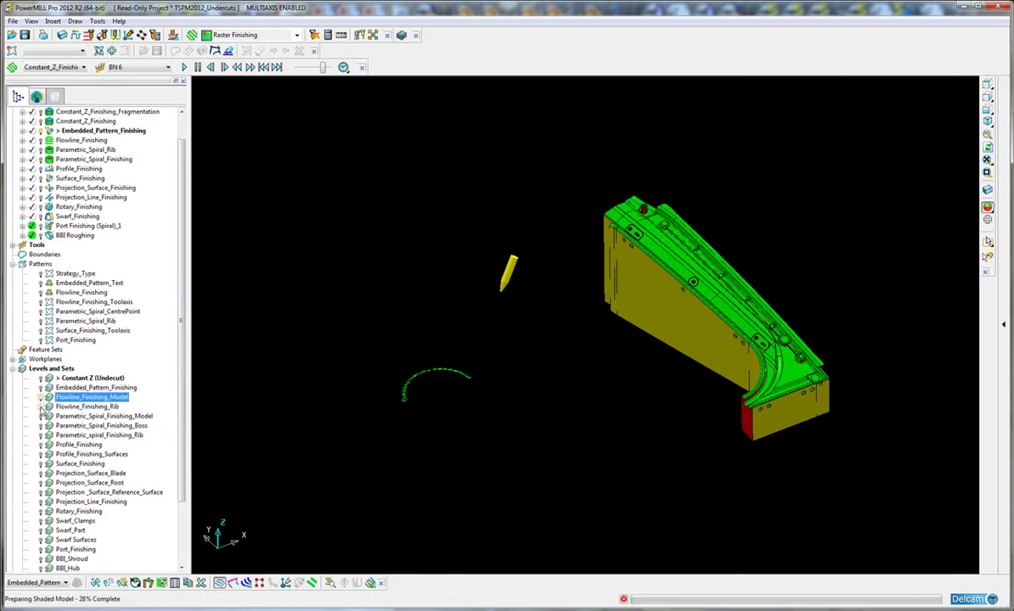
left_click(41, 387)
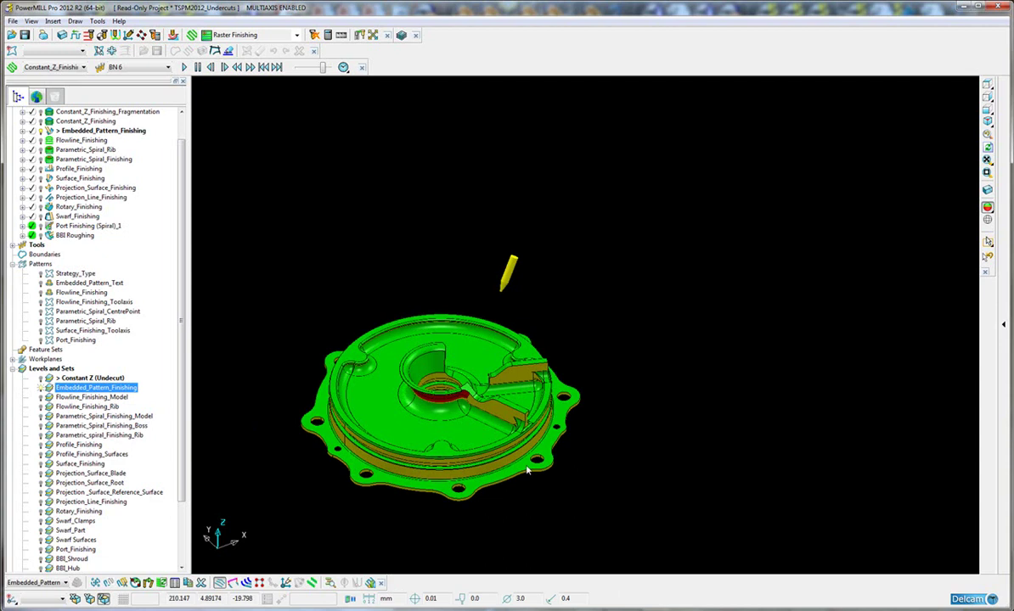
Activate the Embedded_Pattern_Text pattern to display the text curves on the fillet around the central bore
middle_click_drag(478, 457, 793, 333)
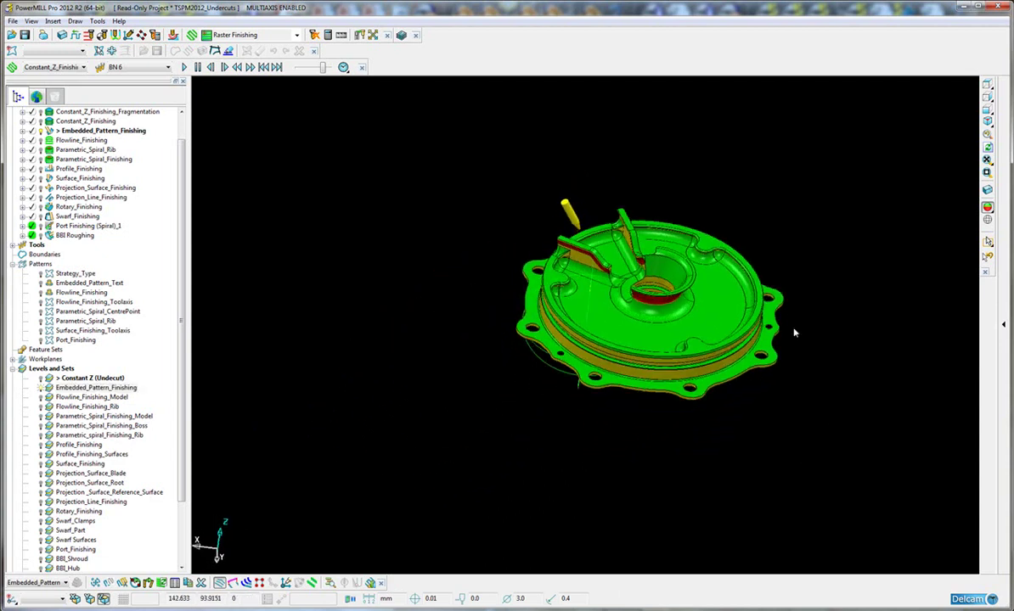
scroll(665, 300, "up", 5)
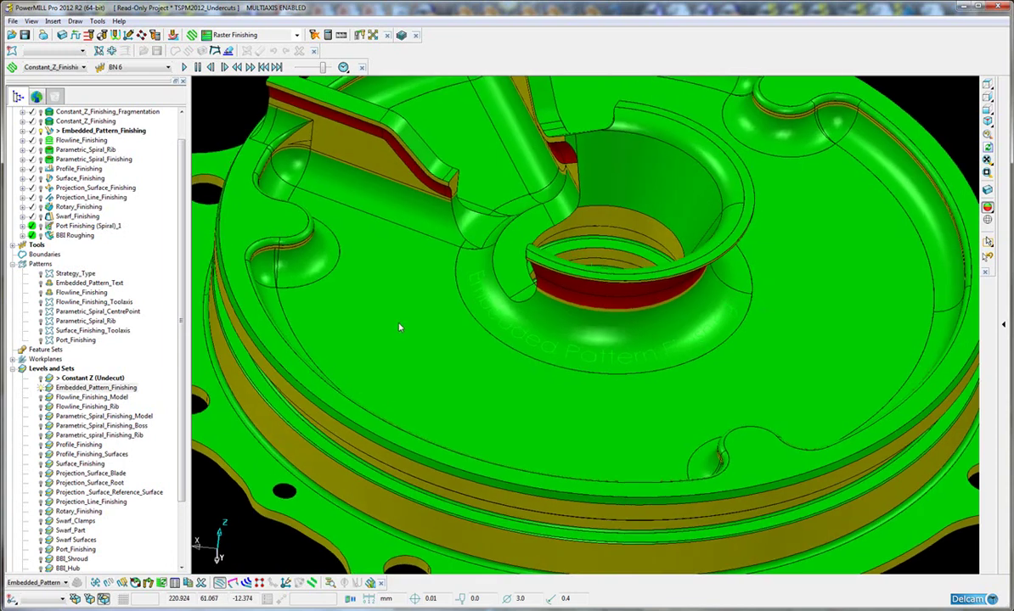
middle_click_drag(510, 357, 516, 387, "shift")
scroll(518, 382, "up", 1)
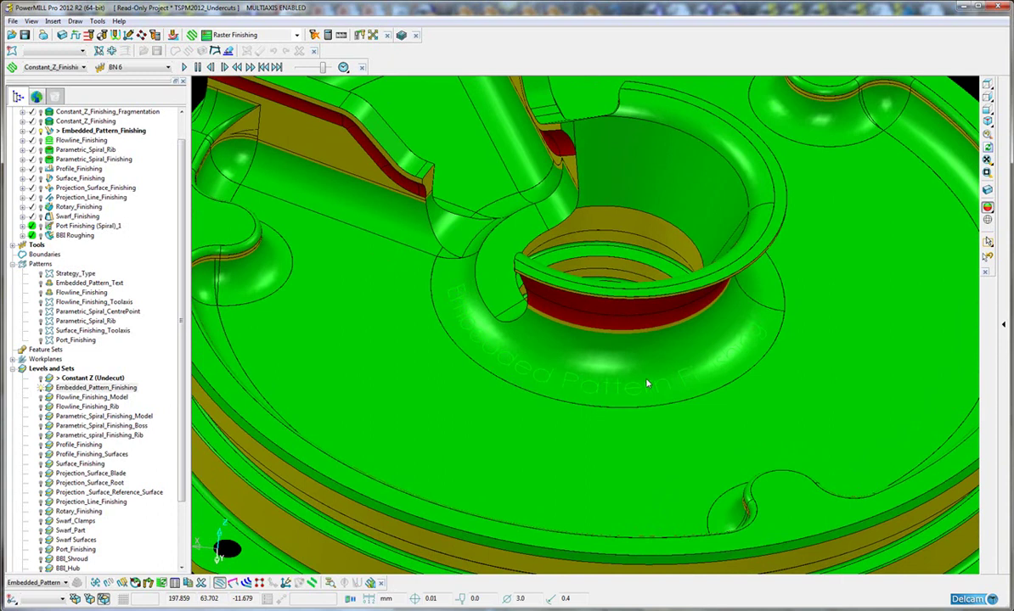
left_click(96, 388)
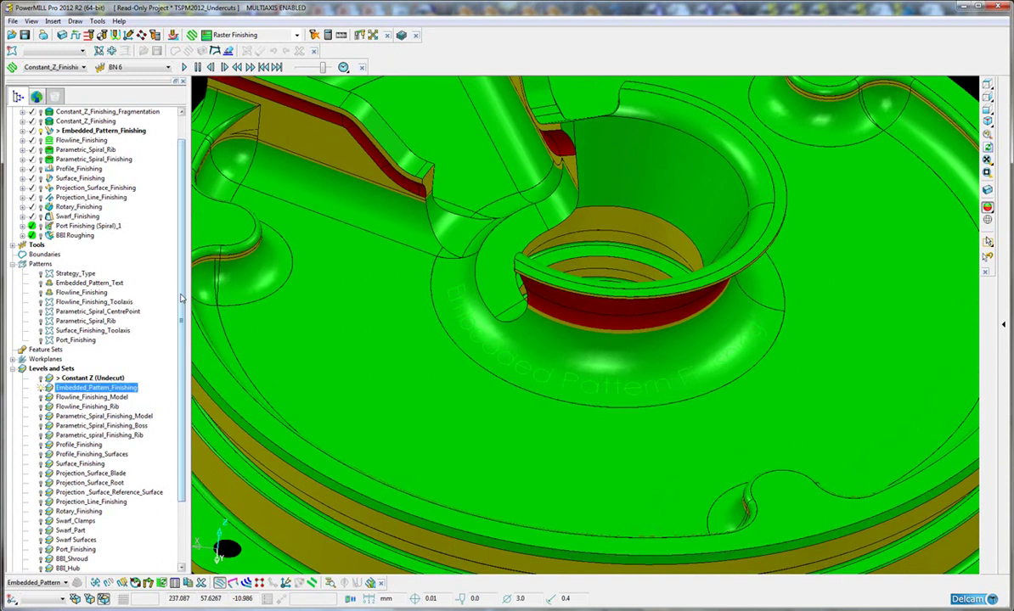
scroll(128, 340, "up", 1)
middle_click_drag(618, 343, 601, 361)
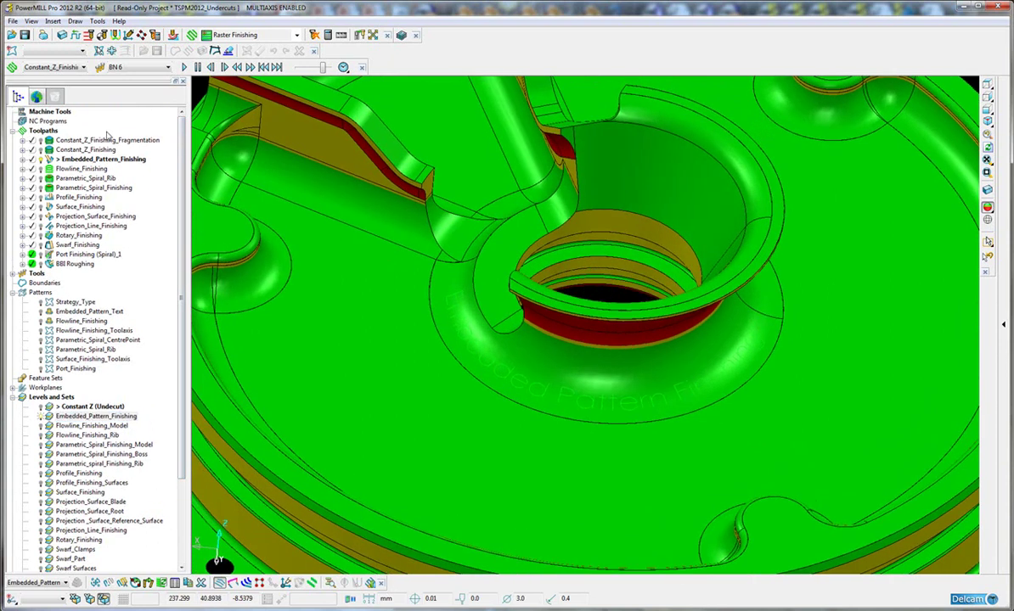
double_click(49, 313)
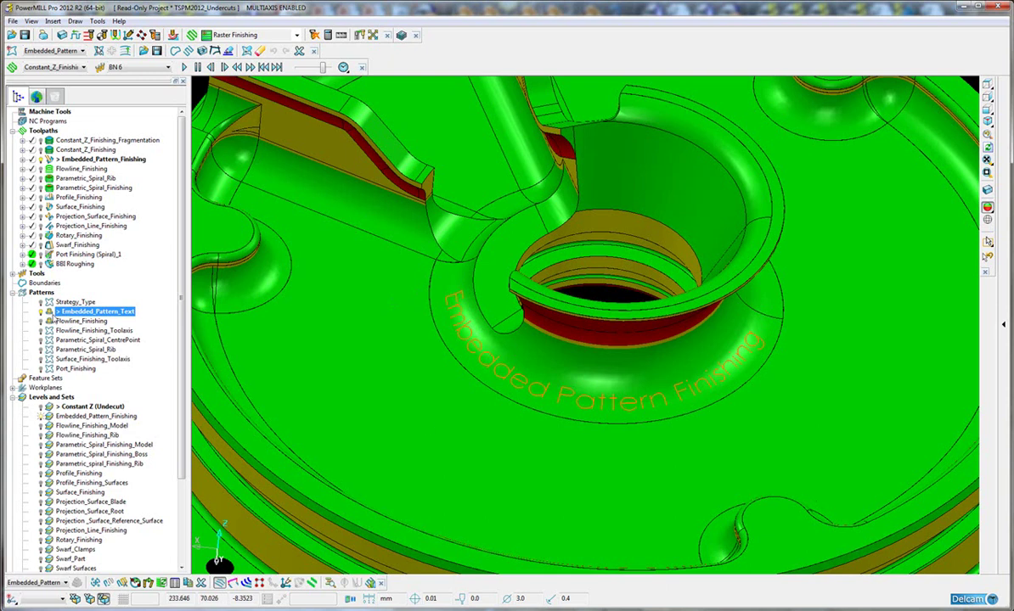
Review the Embed editing option of Embedded_Pattern_Text and select the fillet surface beneath the text
right_click(57, 314)
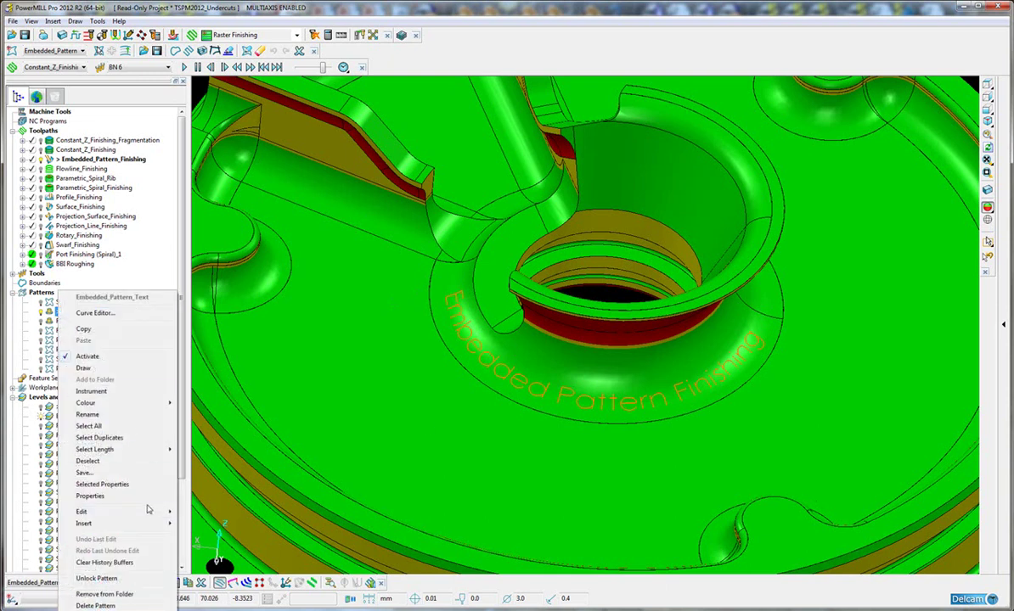
mouse_move(145, 511)
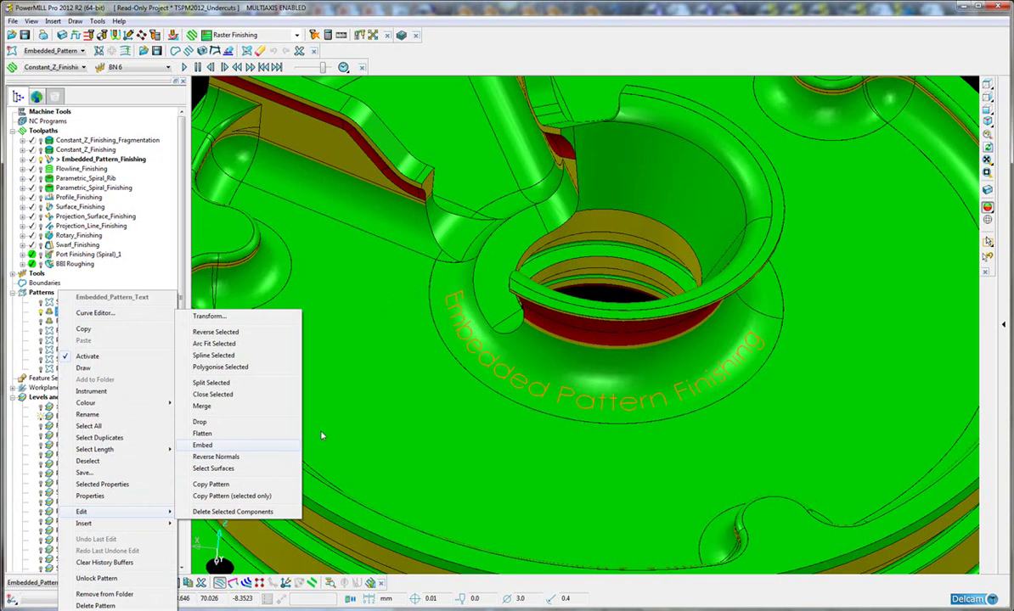
left_click(569, 371)
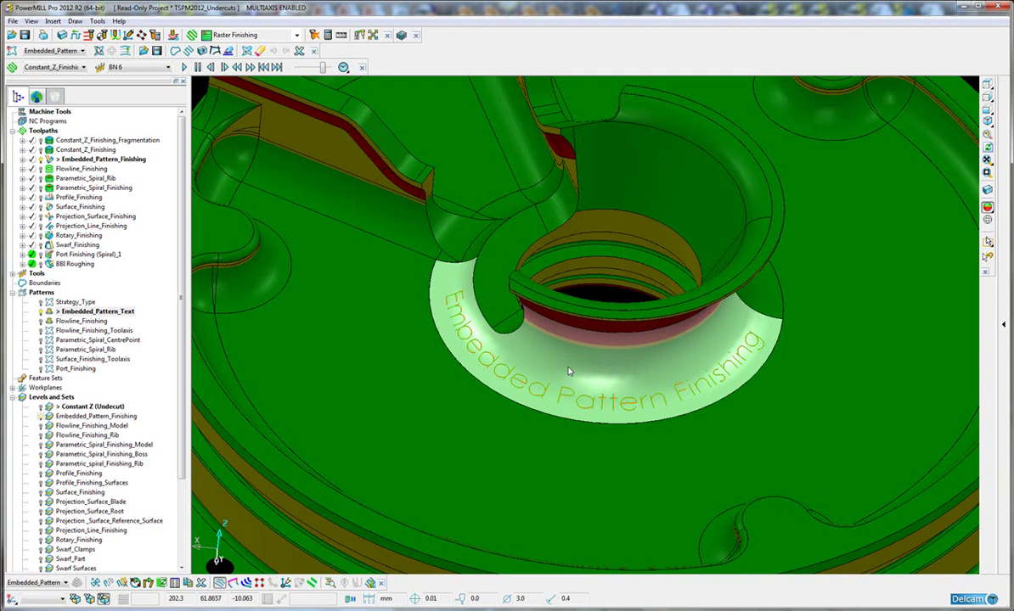
middle_click_drag(550, 373, 539, 376, "shift")
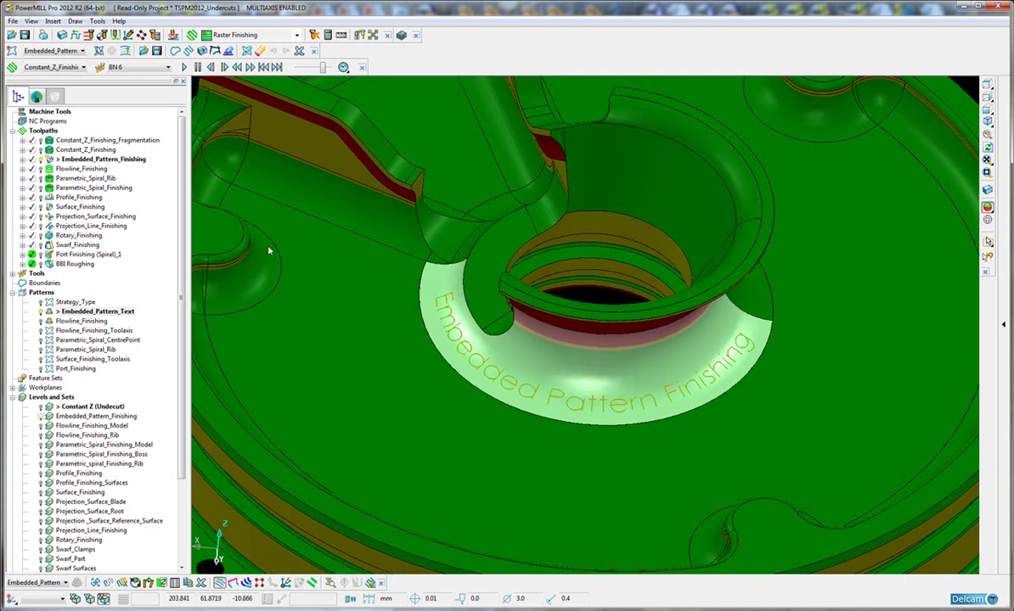
Simulate Embedded_Pattern_Finishing from its start and expand the list of tools to check its tapered cutter D3T0.4Taper15_1
right_click(79, 161)
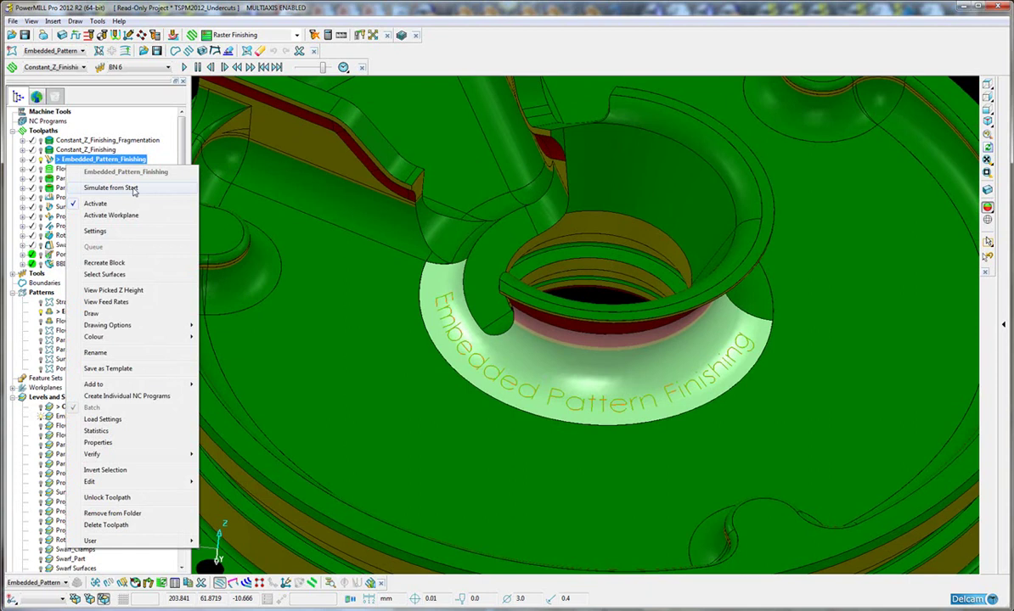
left_click(110, 188)
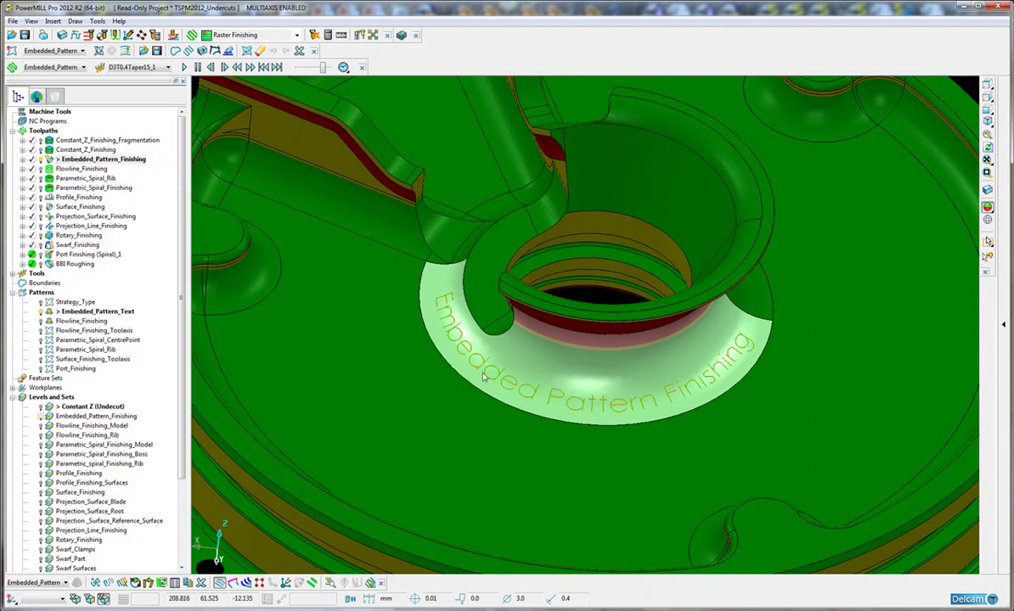
left_click(12, 273)
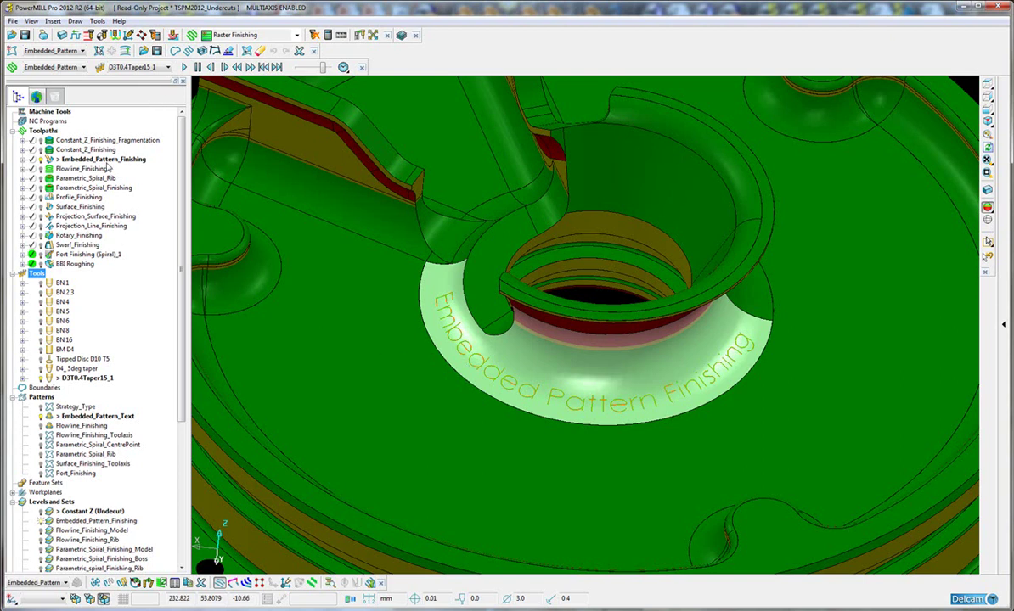
right_click(106, 160)
left_click(161, 188)
scroll(473, 370, "down", 2)
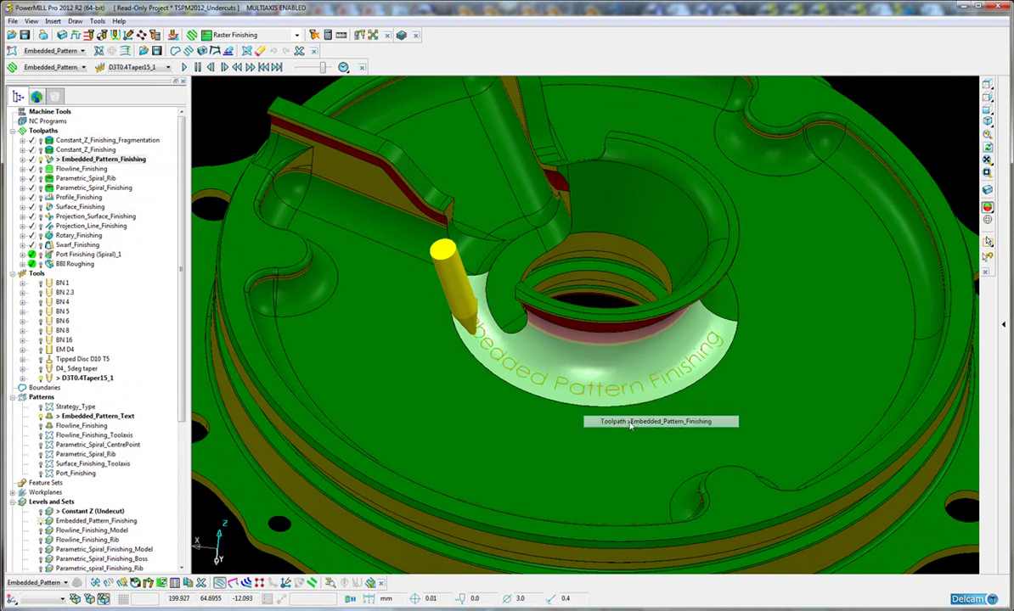
Simulate Embedded_Pattern_Finishing from a point midway along the text and inspect the tool's lean from another side
right_click(582, 396)
left_click(639, 33)
middle_click_drag(623, 444, 695, 459)
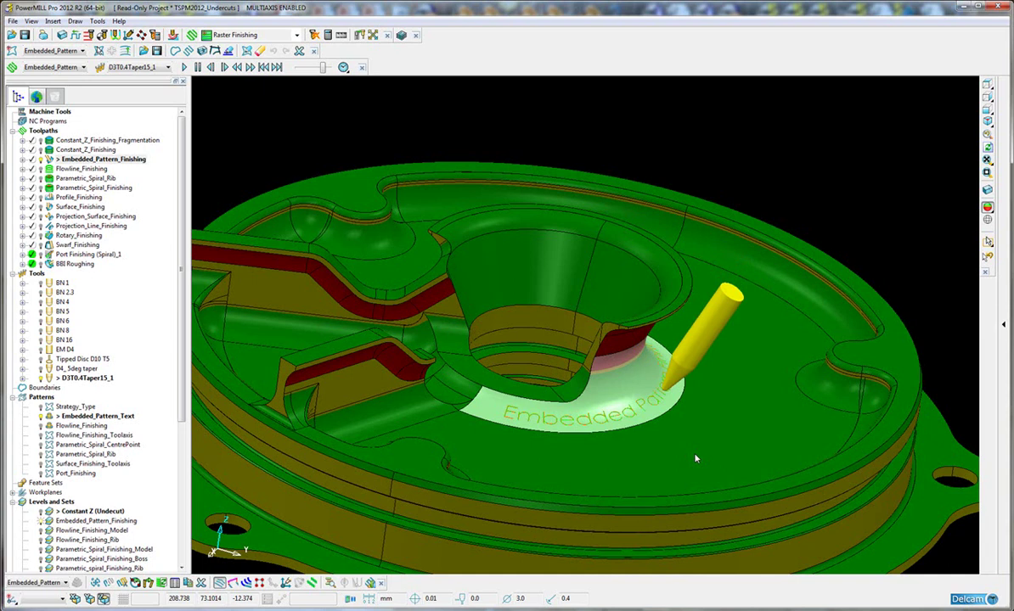
scroll(663, 381, "down", 3)
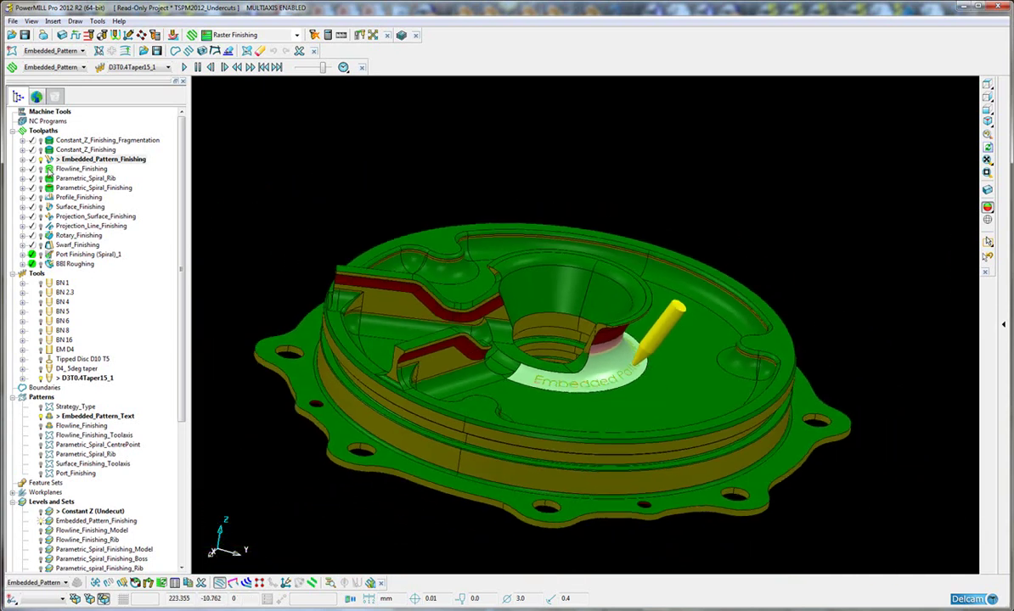
Activate the Flowline_Finishing toolpath and show only the Flowline_Finishing_Model and Flowline_Finishing_Rib levels
left_click(51, 171)
double_click(48, 169)
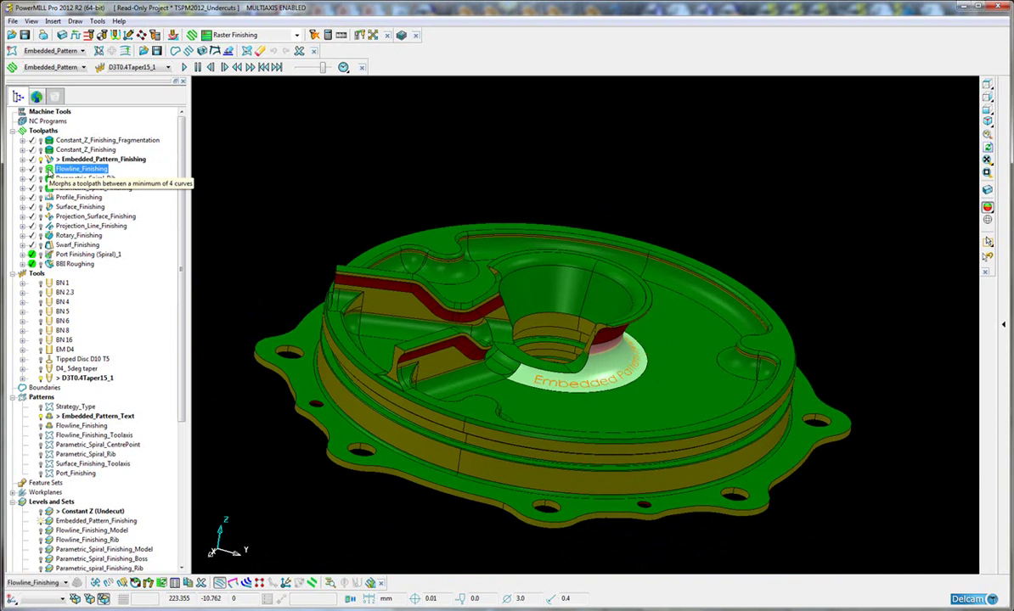
scroll(181, 278, "down", 6)
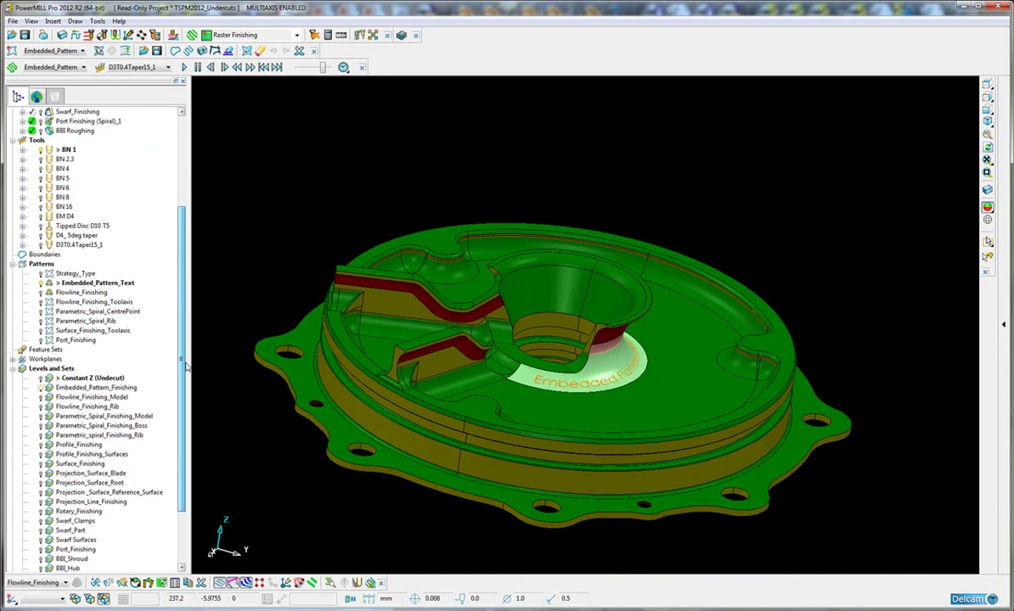
right_click(48, 360)
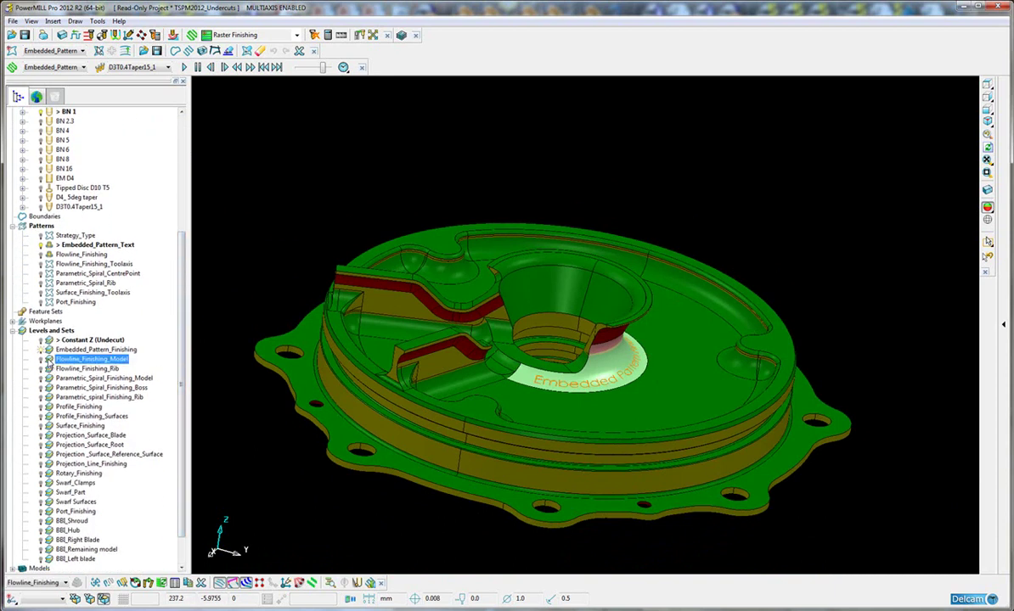
left_click(107, 404)
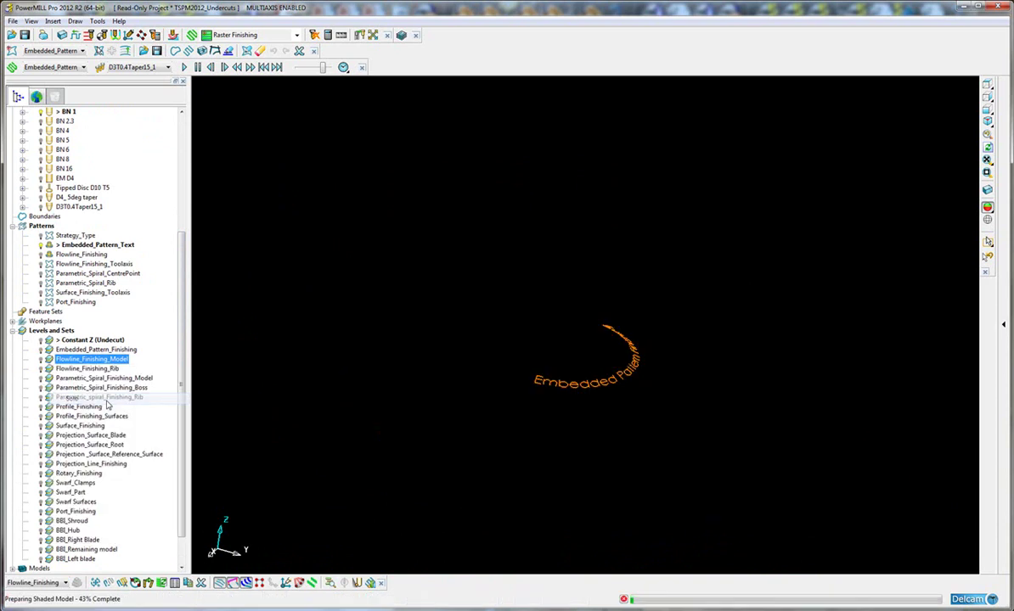
left_click(41, 368)
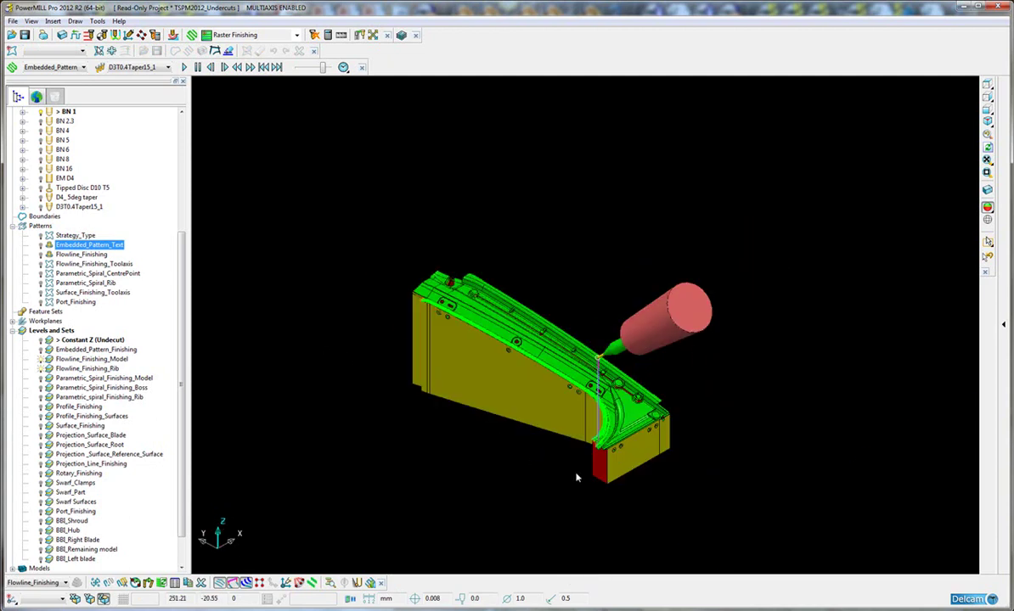
Inspect the flowline toolpath along the rib's curved end, and deactivate Flowline_Finishing to view the bare undercut surfaces
middle_click_drag(577, 478, 566, 362)
scroll(556, 448, "up", 5)
middle_click_drag(556, 448, 425, 412, "shift")
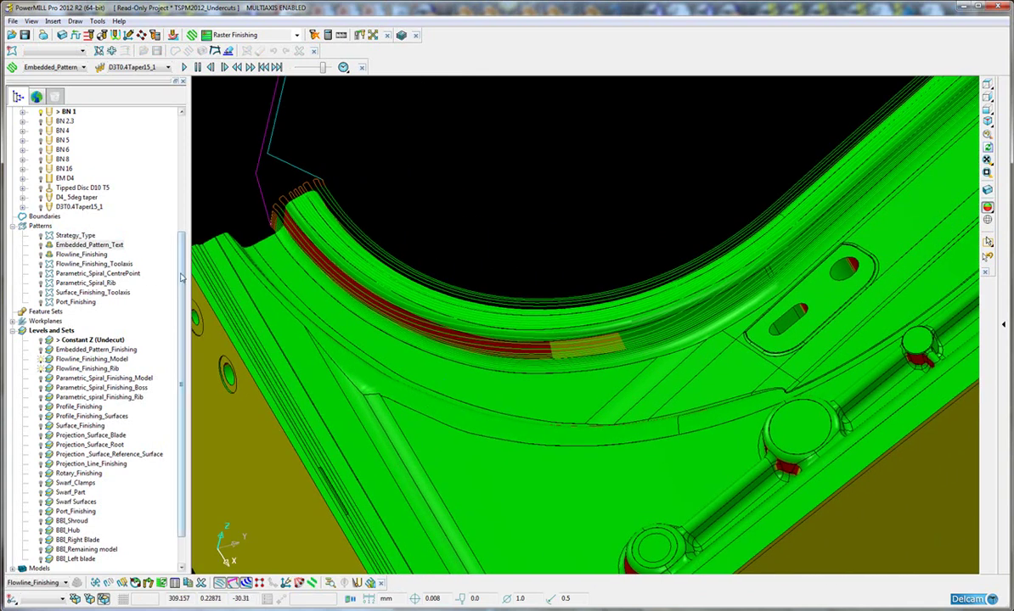
left_click_drag(180, 271, 171, 133)
double_click(48, 171)
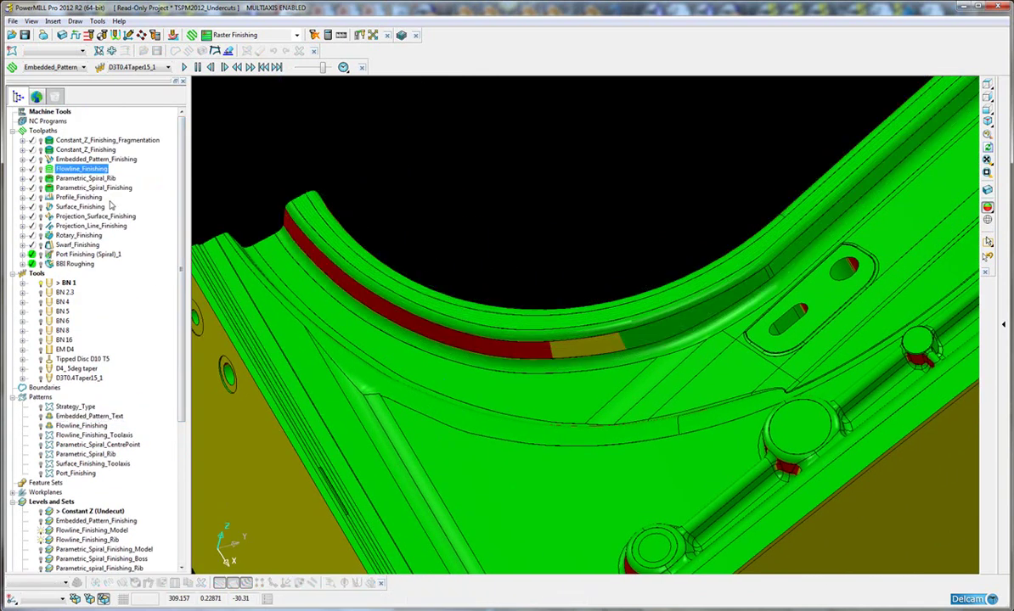
middle_click_drag(500, 365, 497, 356)
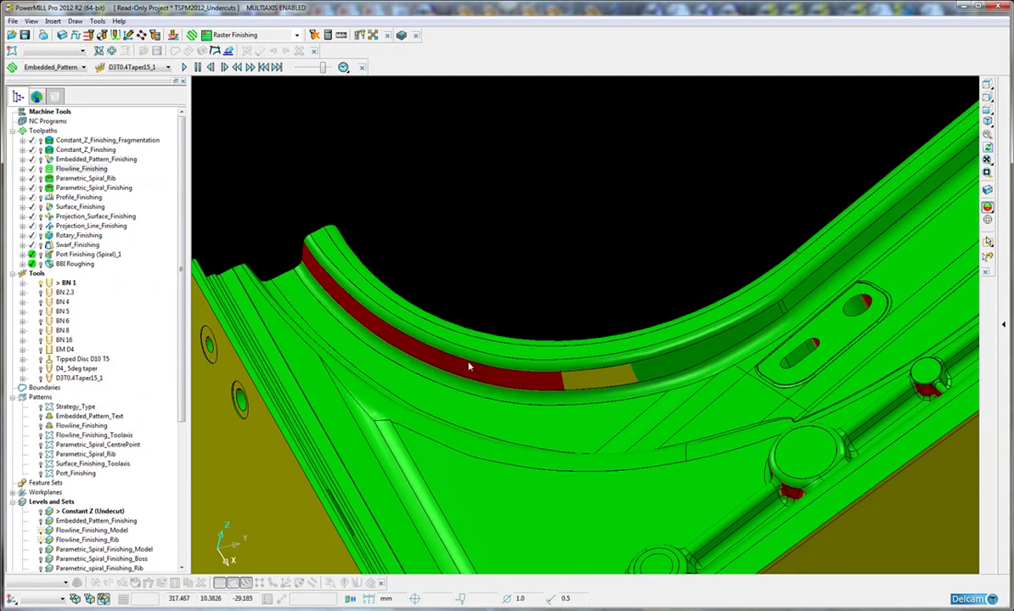
Reactivate Flowline_Finishing to examine its passes over the rib from another side, and deactivate the toolpath again
left_click(50, 170)
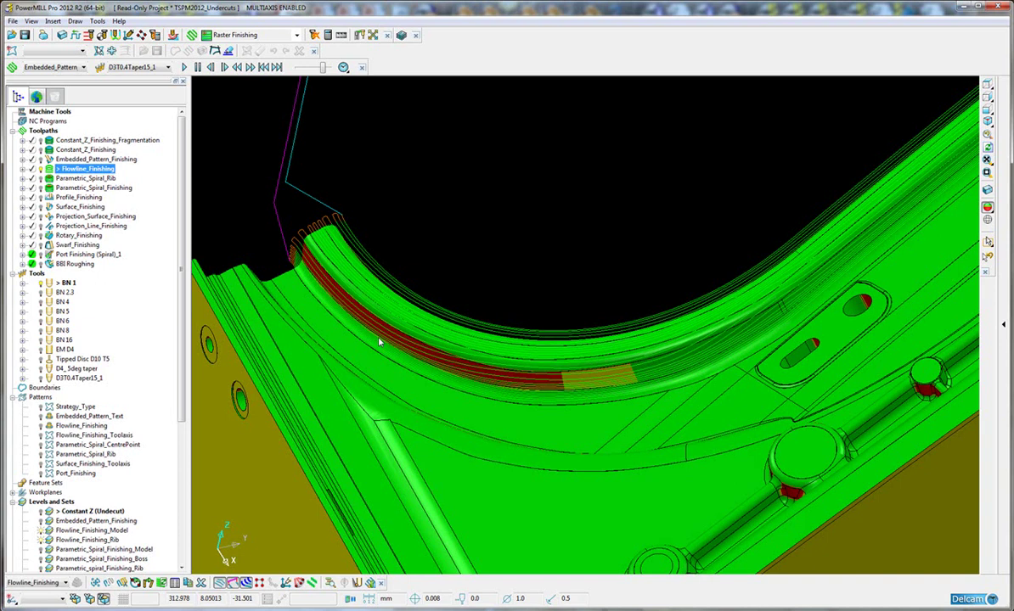
middle_click_drag(471, 363, 391, 393)
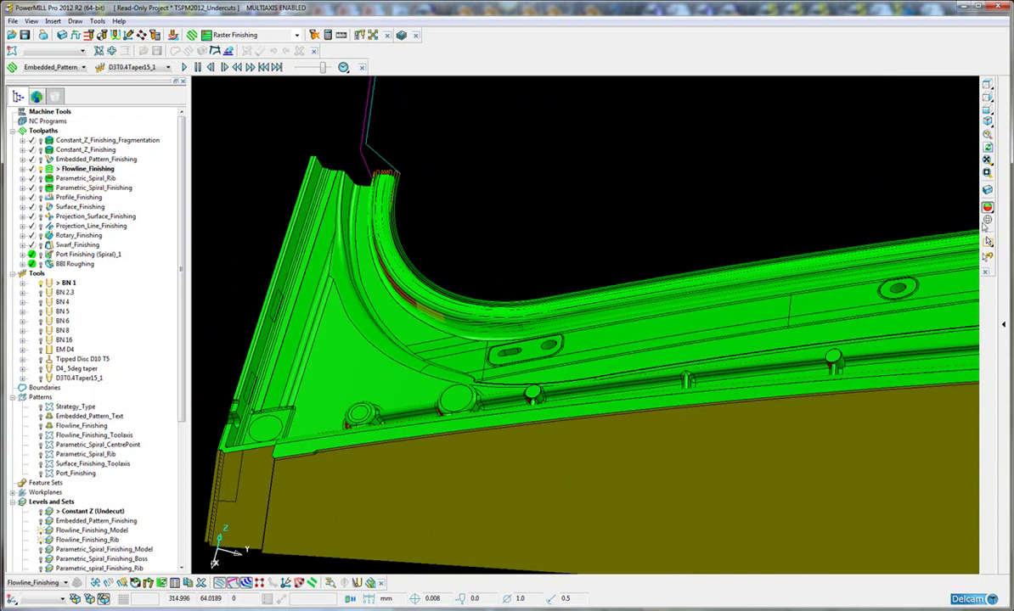
mouse_move(987, 208)
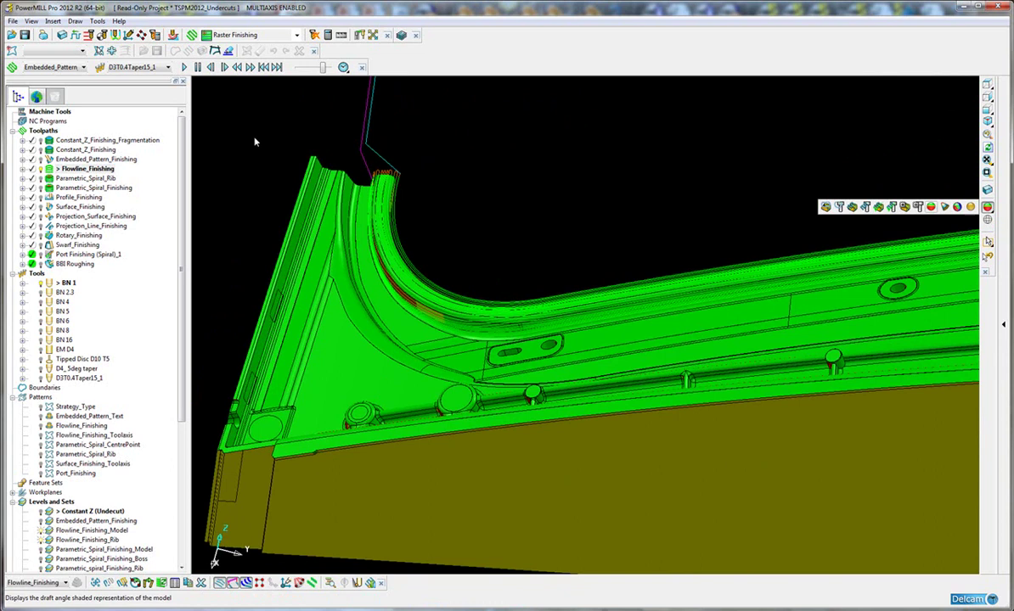
left_click(82, 168)
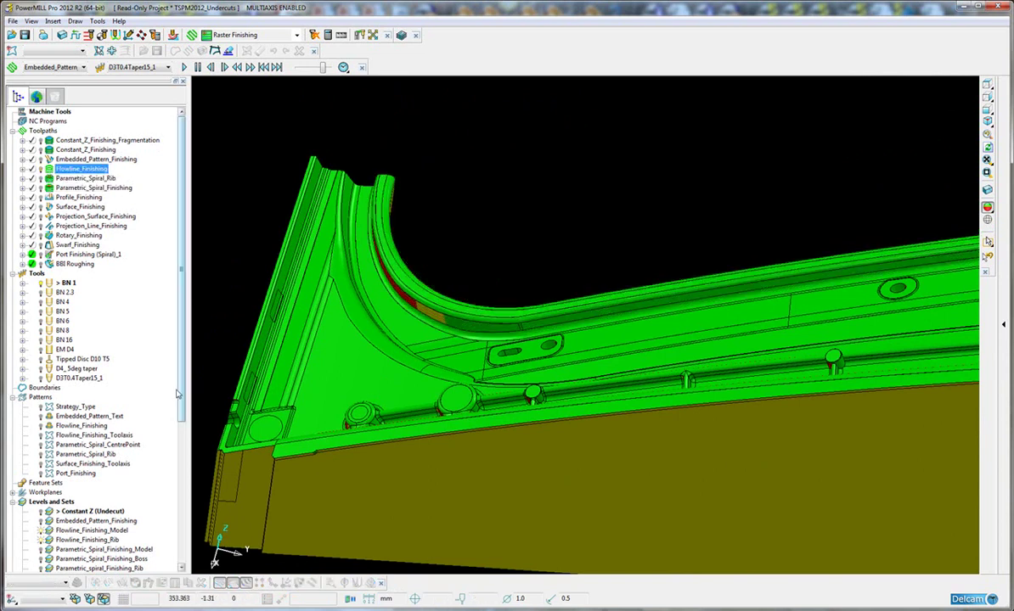
Select all geometry on the Flowline_Finishing_Rib level
left_click_drag(184, 399, 183, 470)
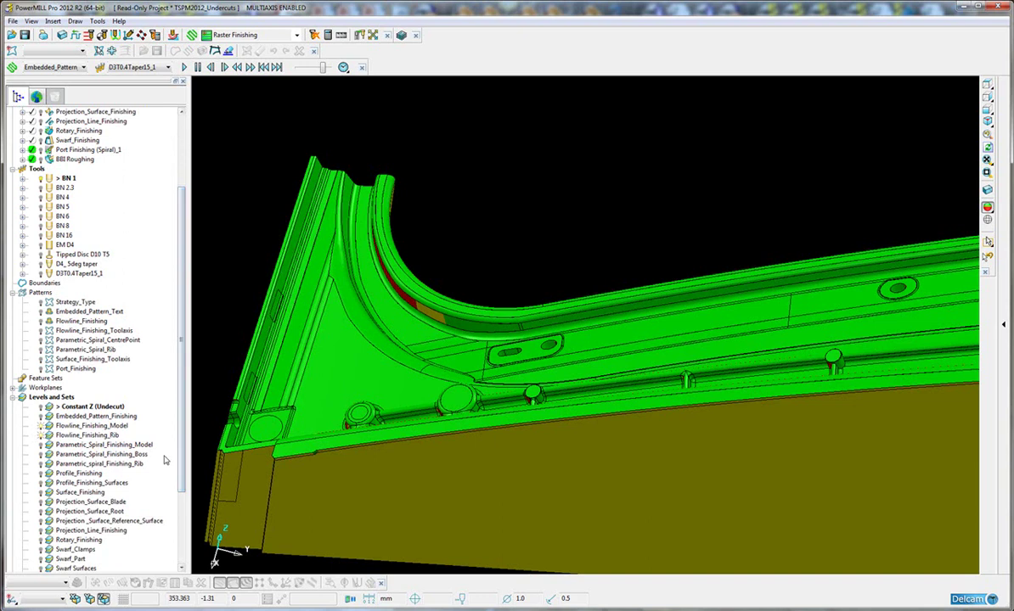
right_click(93, 435)
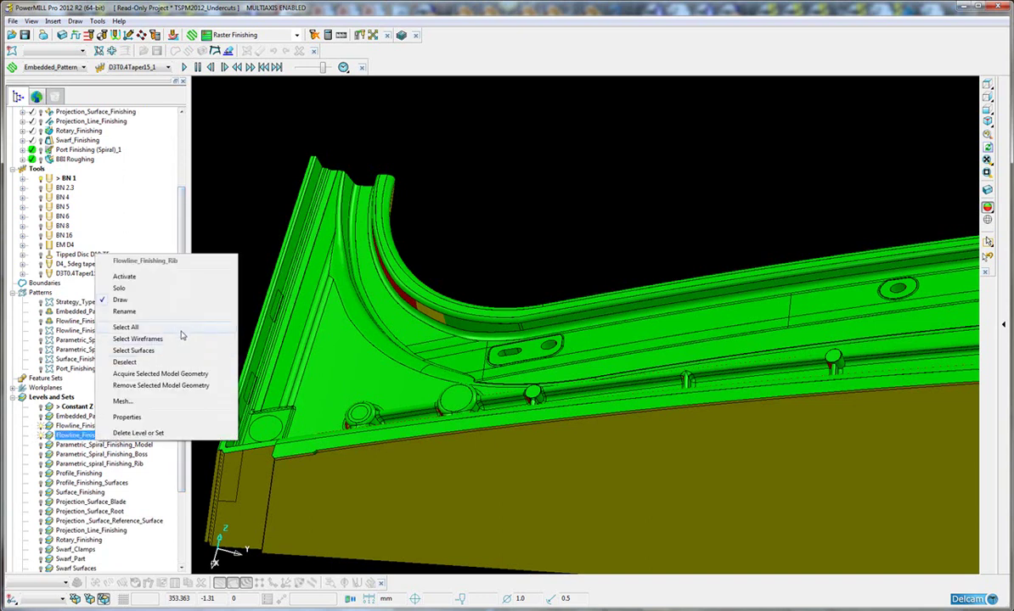
left_click(181, 329)
middle_click_drag(519, 427, 290, 346, "shift")
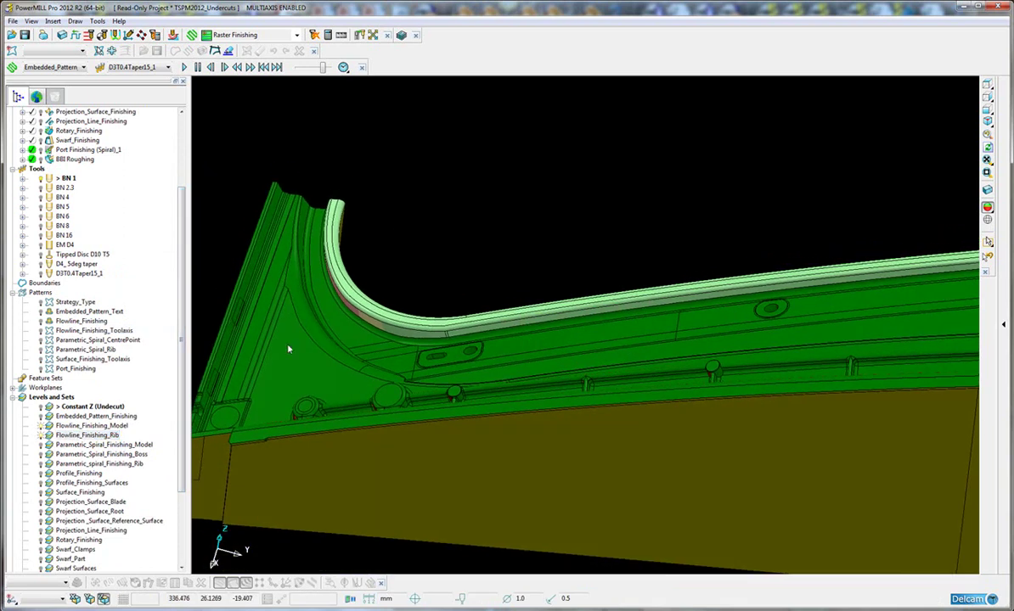
Create a new pattern and insert the selected rib surfaces into it as boundary curves
right_click(40, 294)
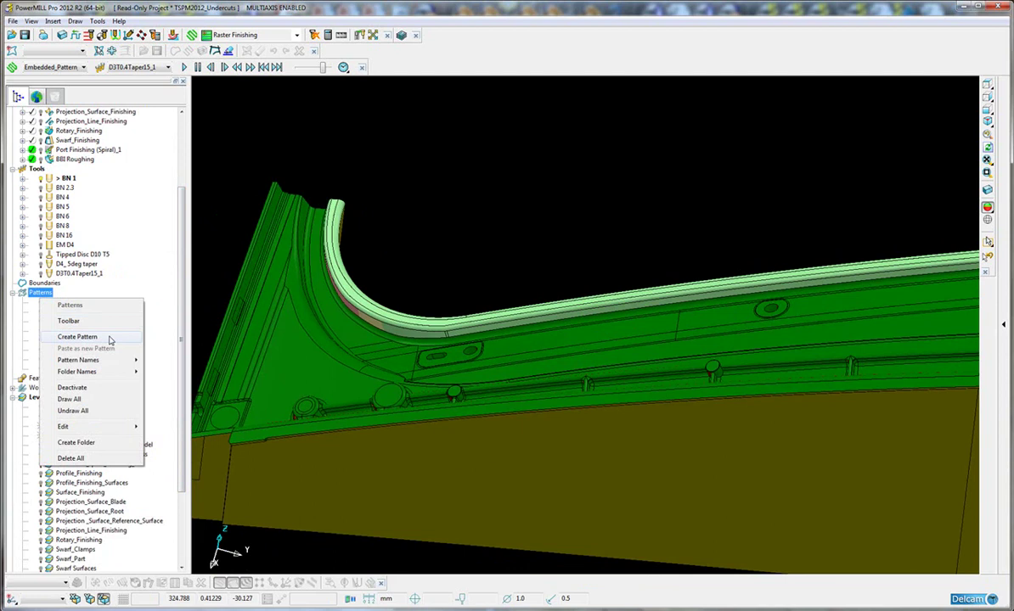
left_click(77, 337)
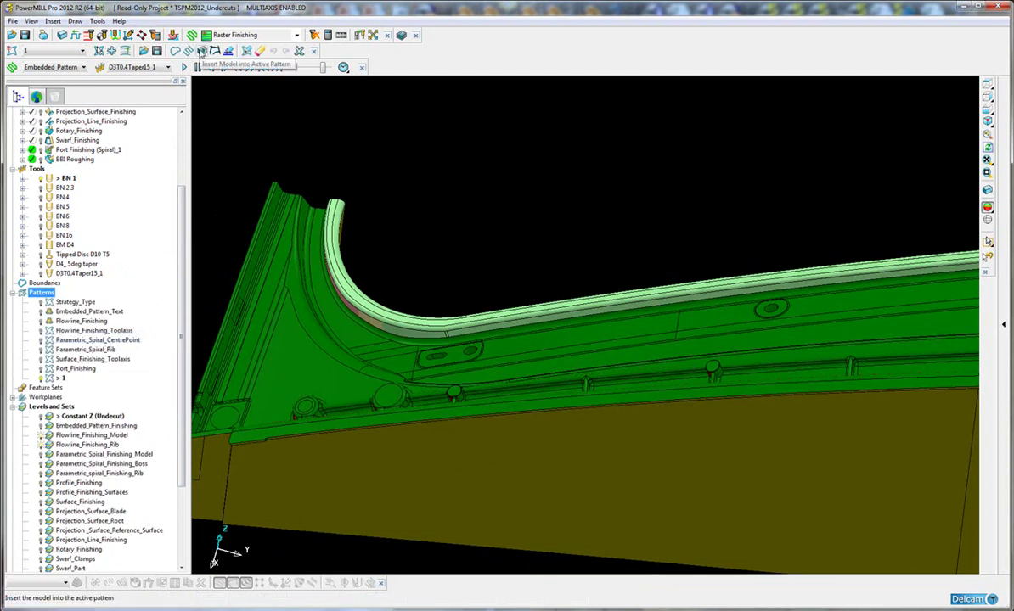
left_click(202, 51)
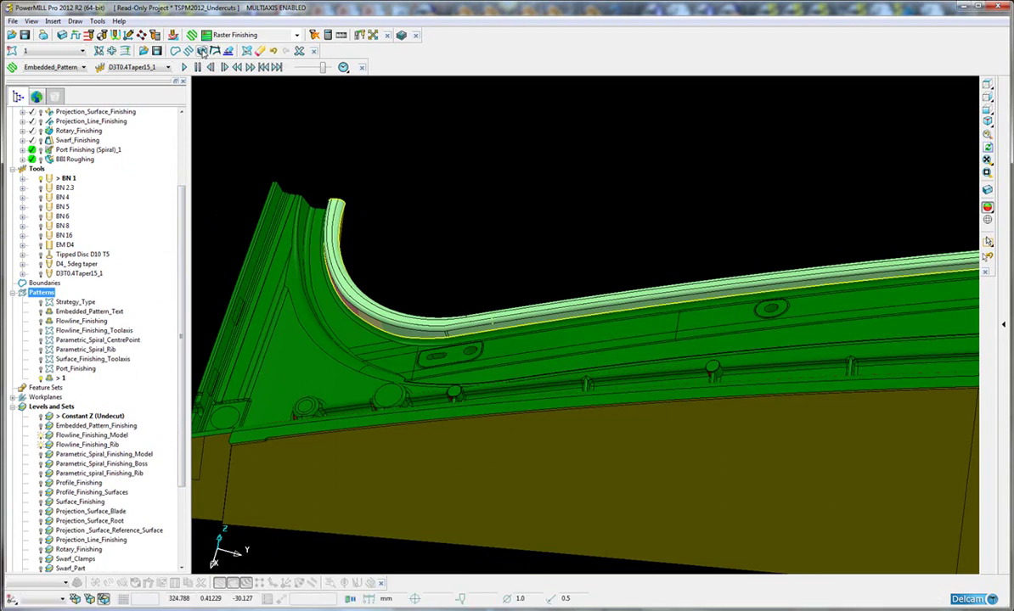
Turn off the model shading and delete the two short stray segments inside the rib outline
left_click(987, 207)
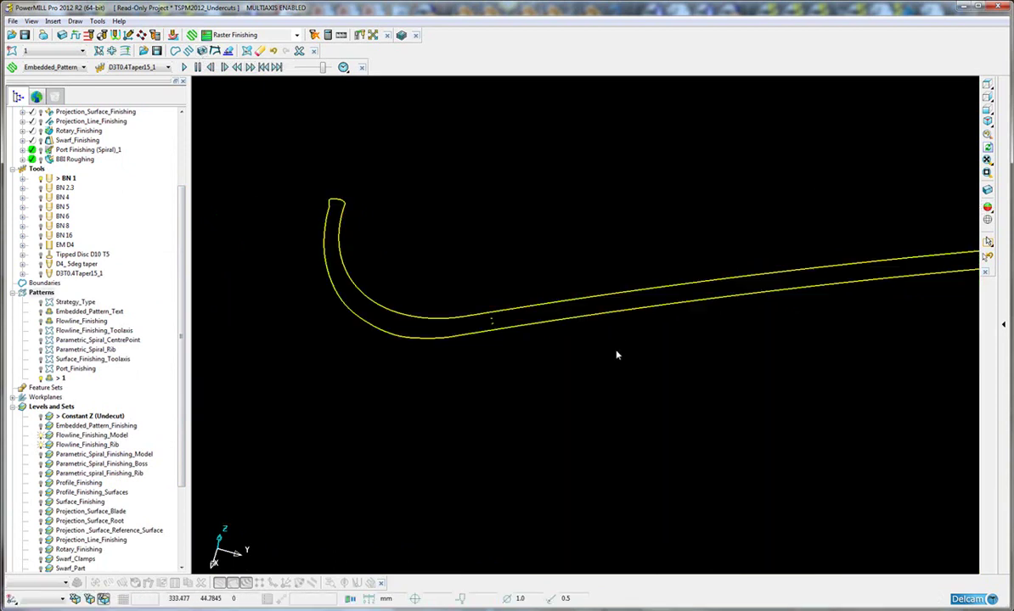
mouse_move(615, 353)
middle_mouse_down()
mouse_move(470, 362)
mouse_move(499, 369)
mouse_move(502, 338)
mouse_move(416, 271)
middle_mouse_up()
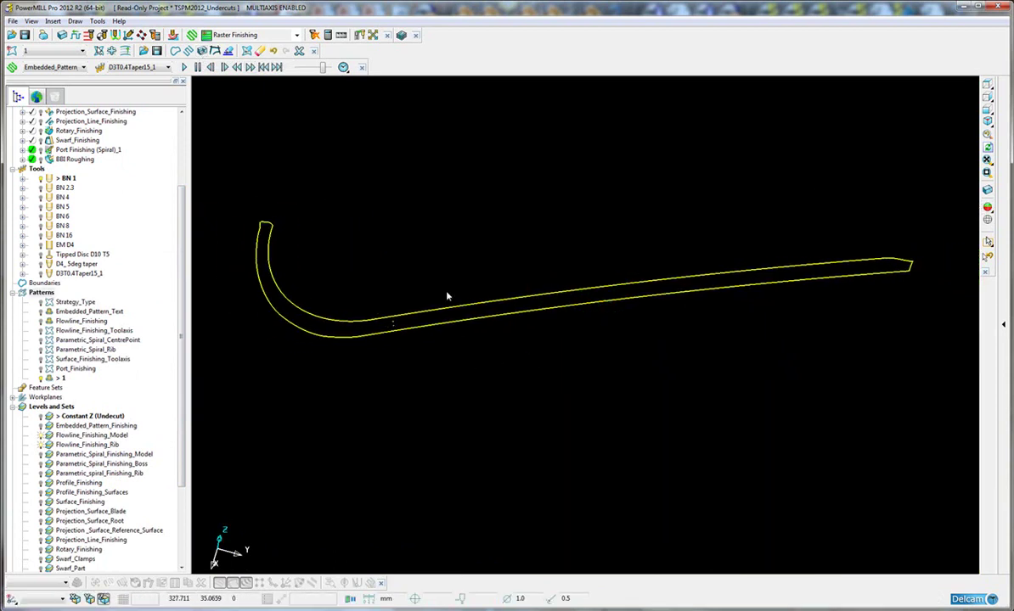
scroll(469, 351, "up", 5)
left_click_drag(556, 272, 500, 320)
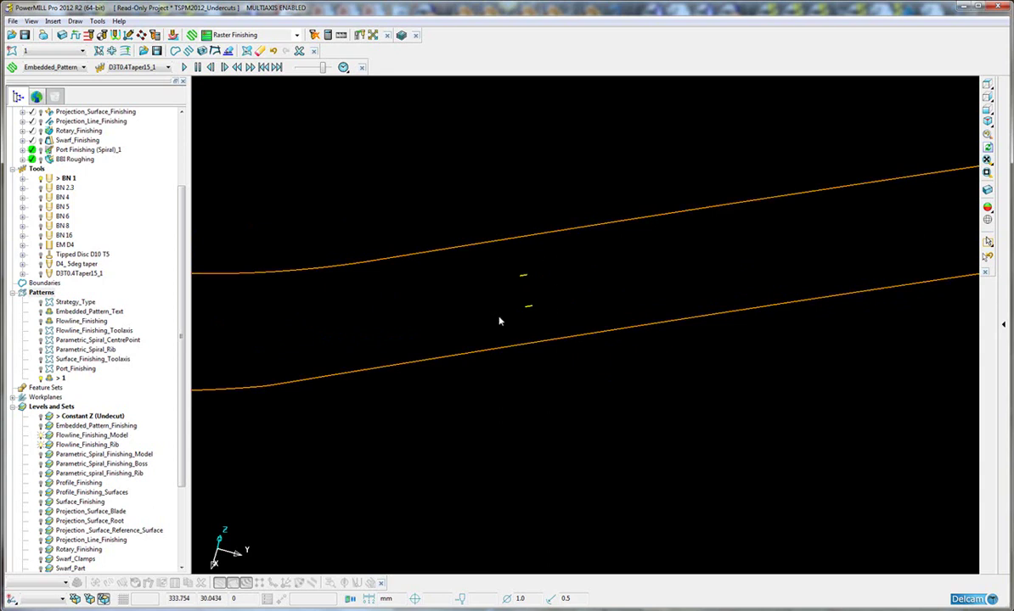
middle_click_drag(491, 332, 480, 371, "ctrl")
scroll(420, 396, "down", 4)
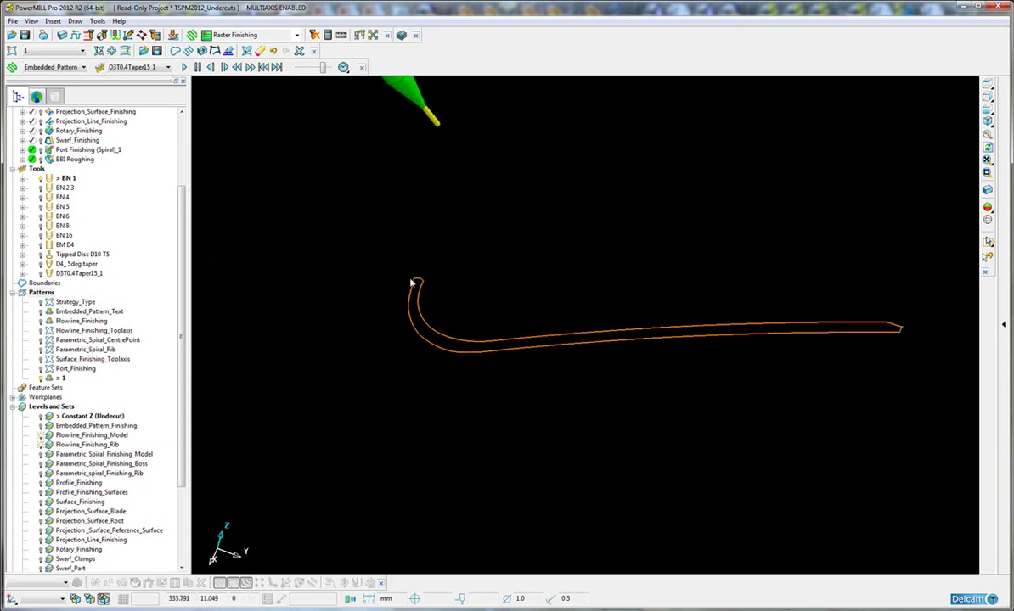
Select the remaining rib outline in the new pattern and open it in the Curve Editor
left_click(434, 338)
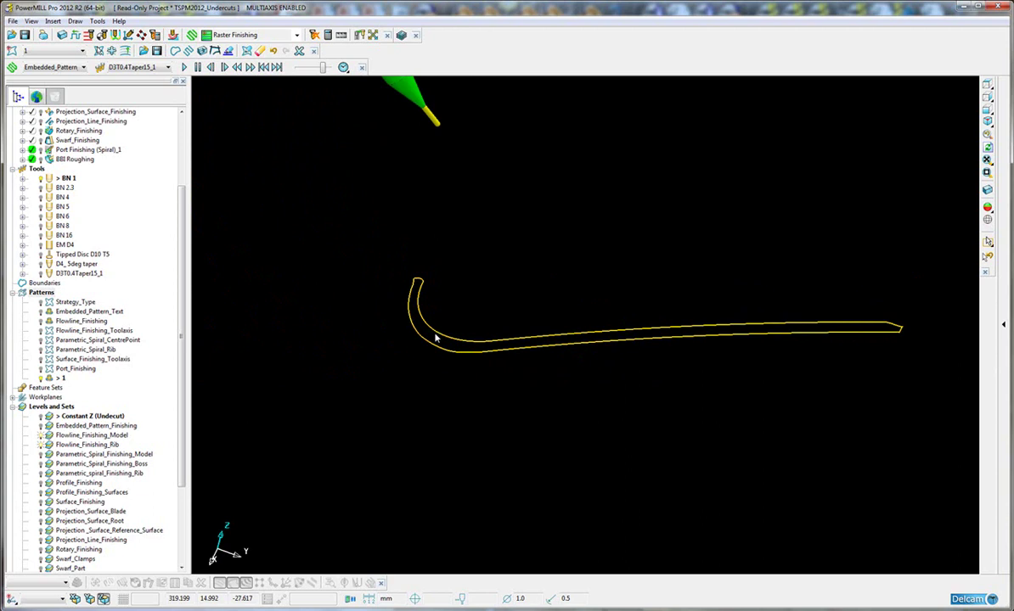
middle_click_drag(571, 389, 578, 390)
scroll(504, 335, "up", 5)
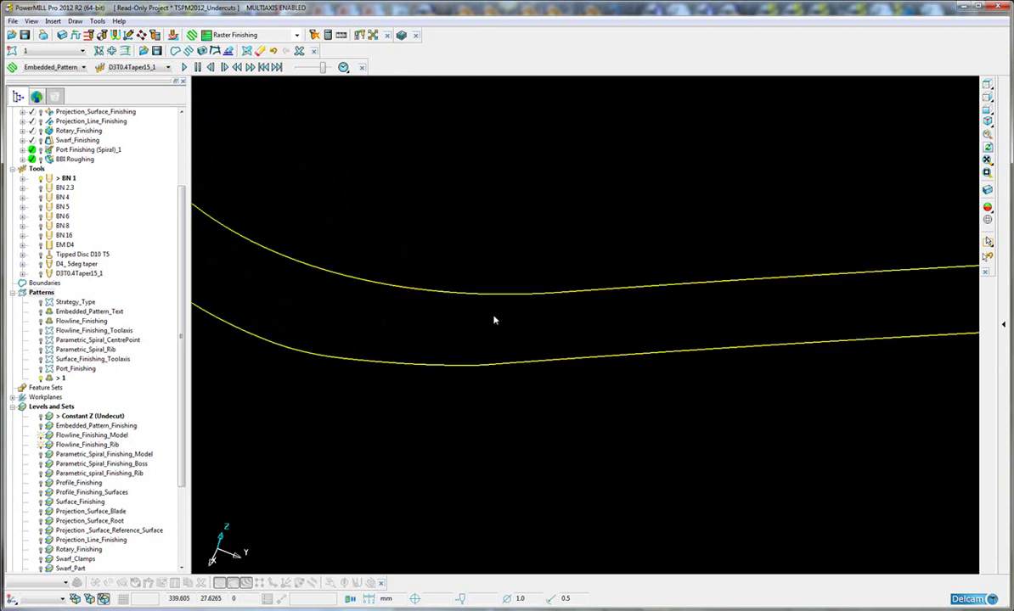
right_click(495, 299)
left_click(532, 307)
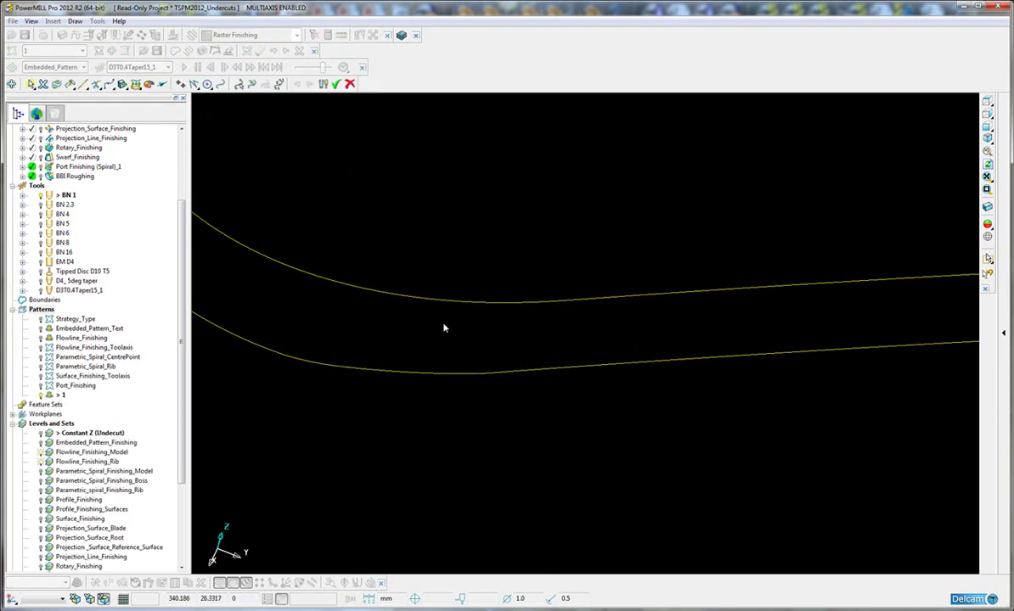
Split the rib outline at the two corners of its curved end with the curve-cutting tool
scroll(459, 362, "down", 2)
middle_click_drag(491, 376, 417, 385, "shift")
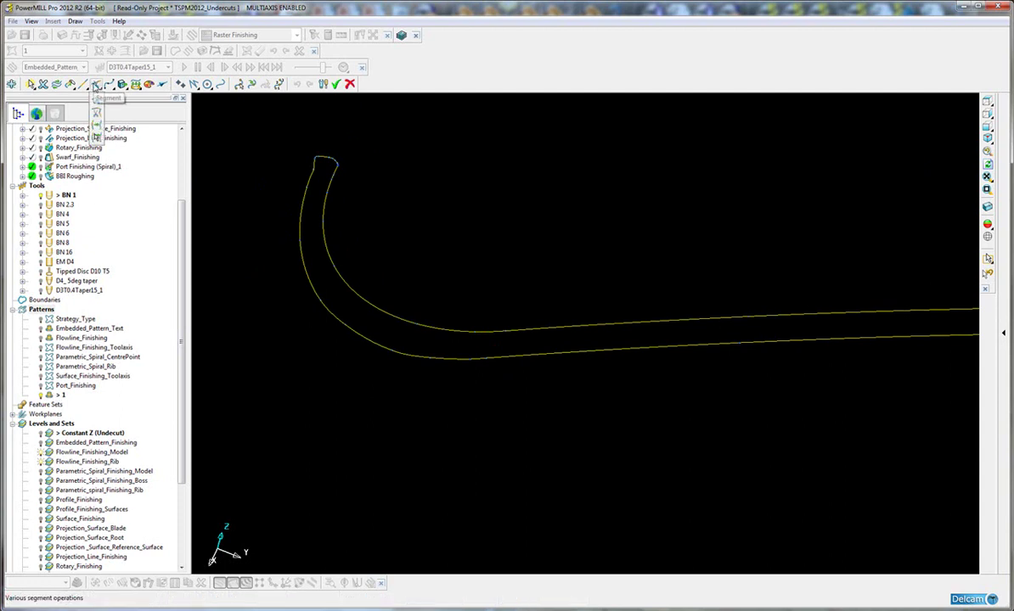
left_click(96, 85)
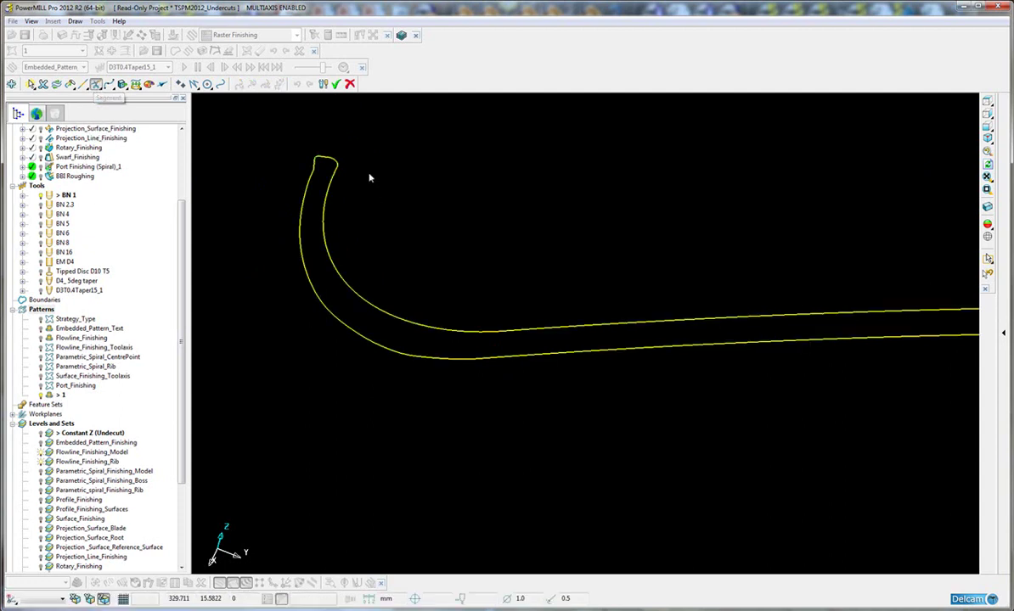
middle_click_drag(371, 134, 270, 204, "ctrl+shift")
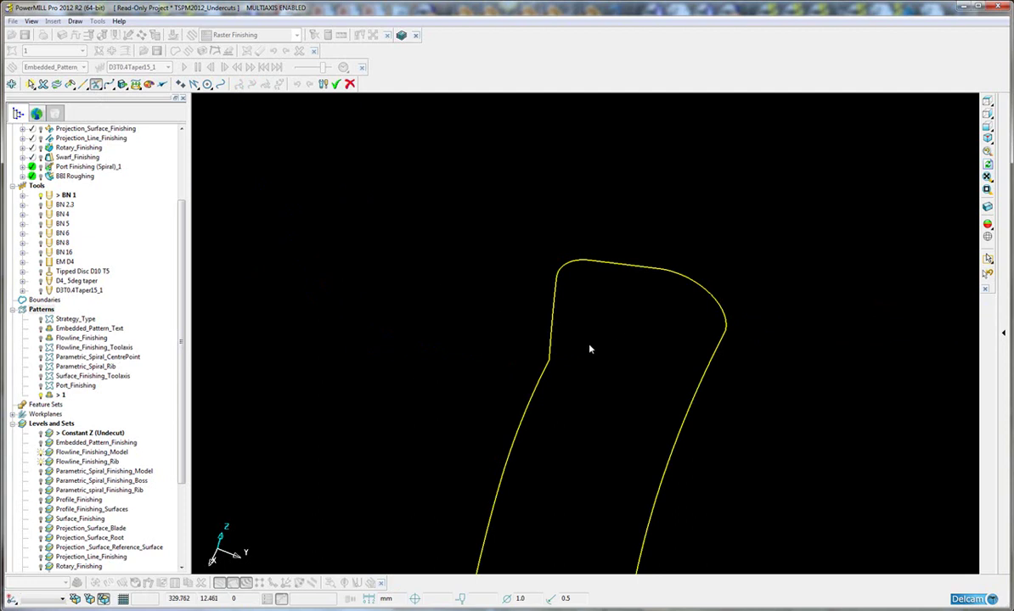
left_click(514, 337)
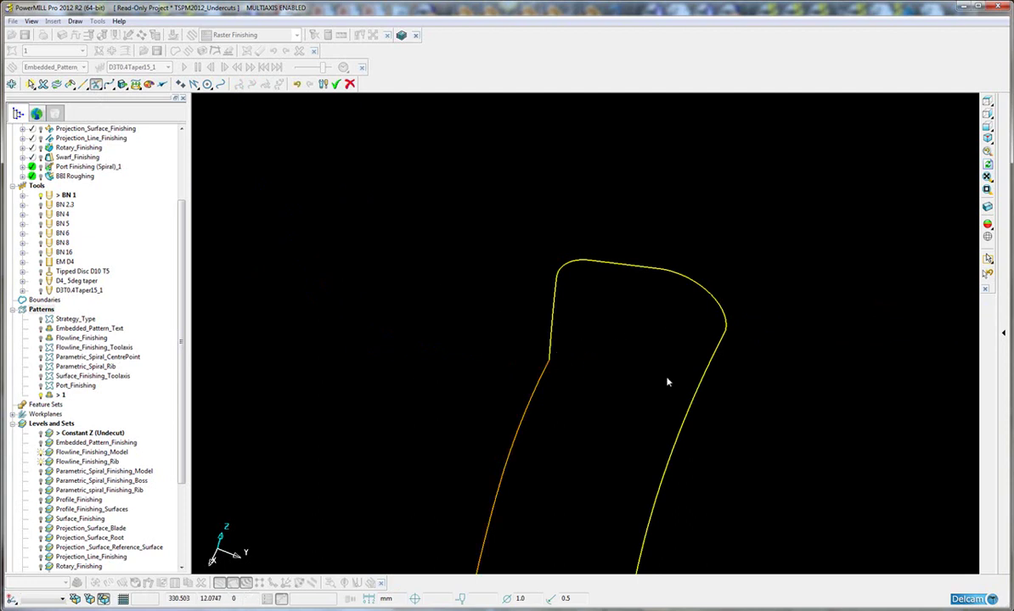
middle_click_drag(667, 382, 666, 492)
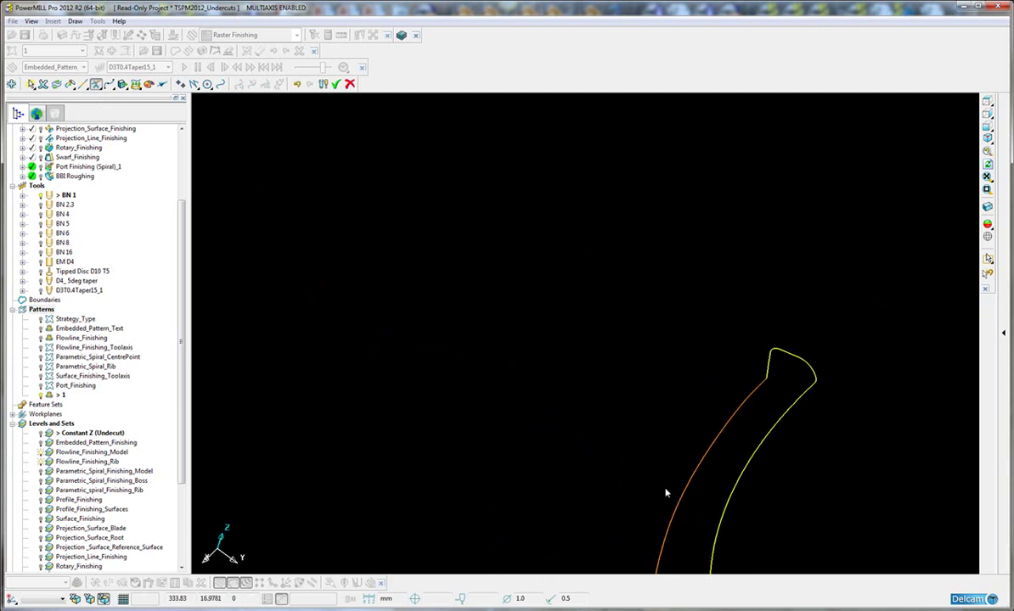
middle_click_drag(832, 382, 688, 356, "ctrl+shift")
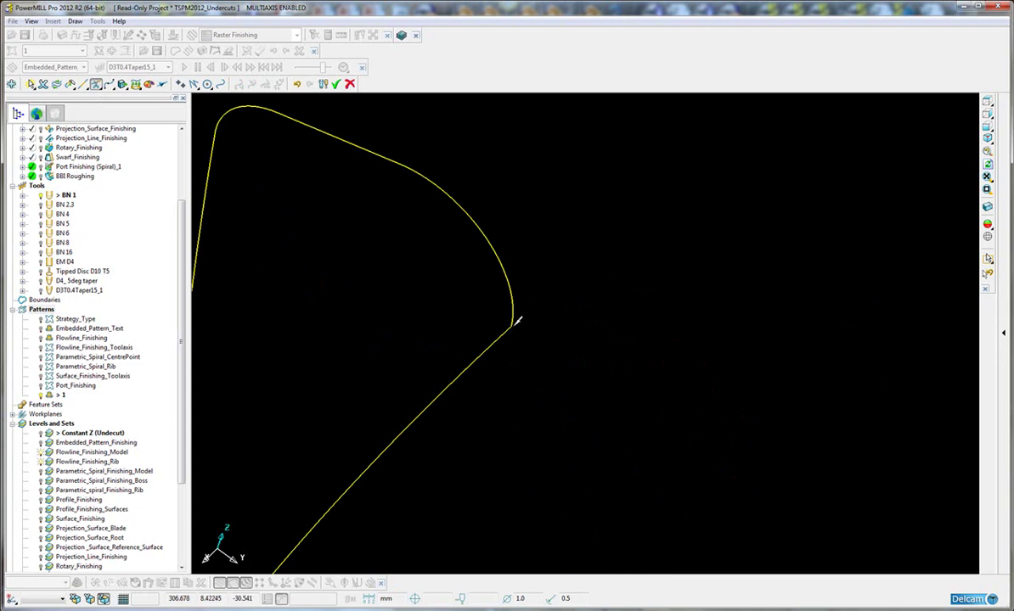
Split the rib outline at the two corners of its far end to divide it into separate flowline curves
middle_click_drag(517, 320, 652, 451)
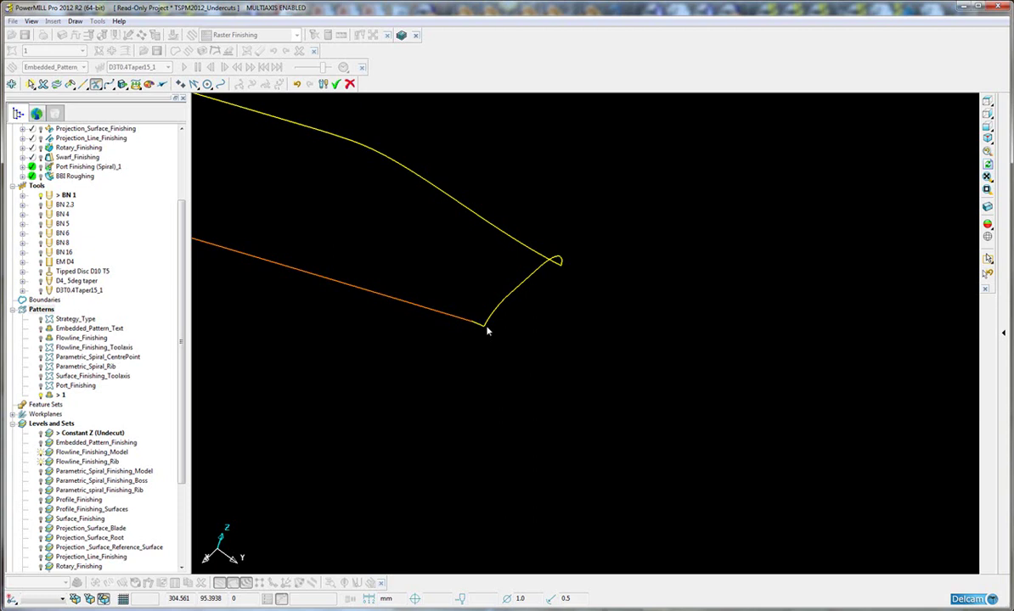
middle_click_drag(485, 322, 529, 293)
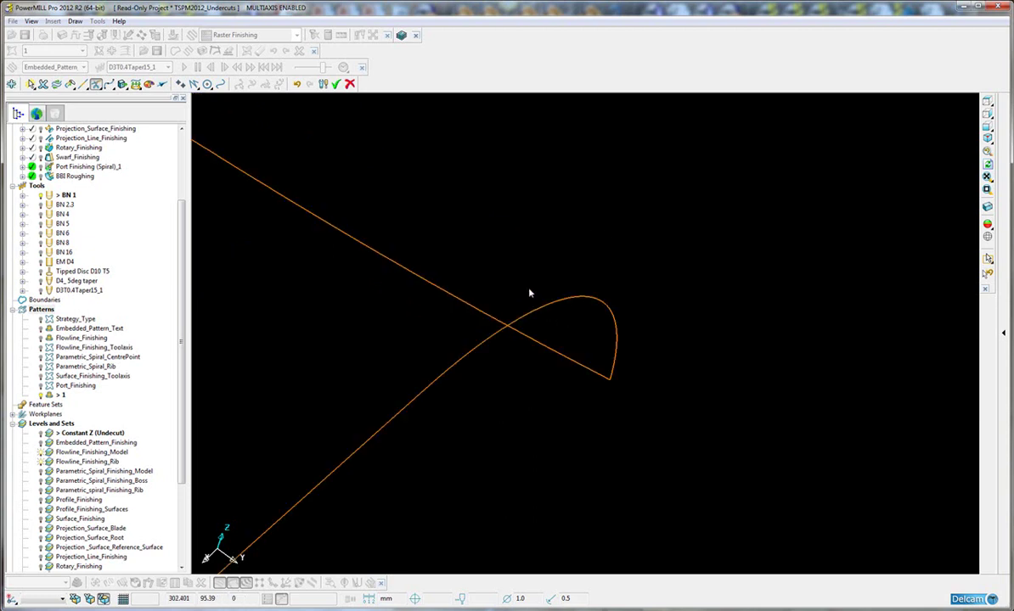
left_click(611, 371)
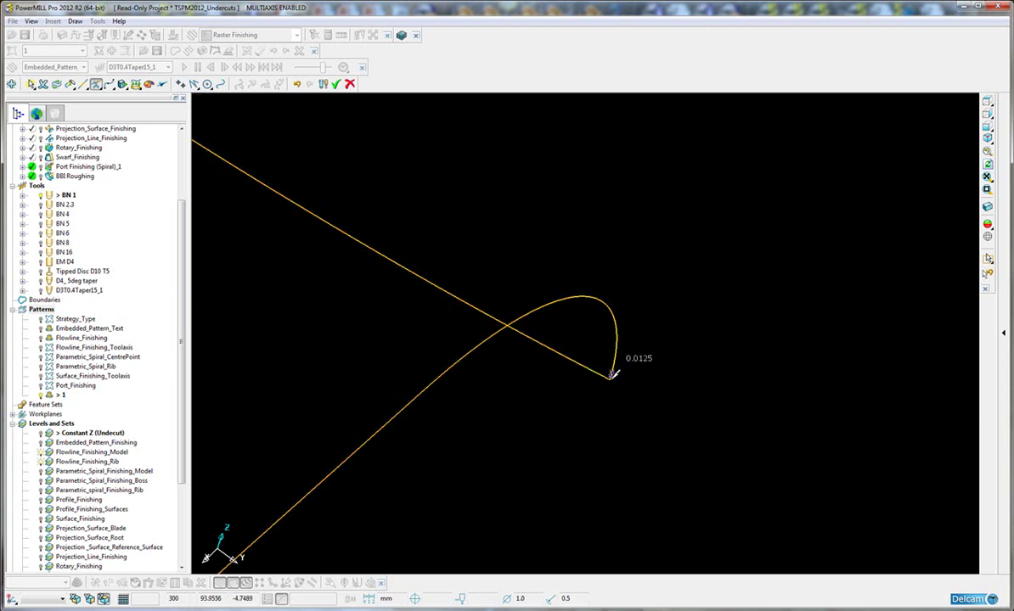
middle_click_drag(537, 401, 556, 451)
middle_click_drag(482, 450, 488, 420)
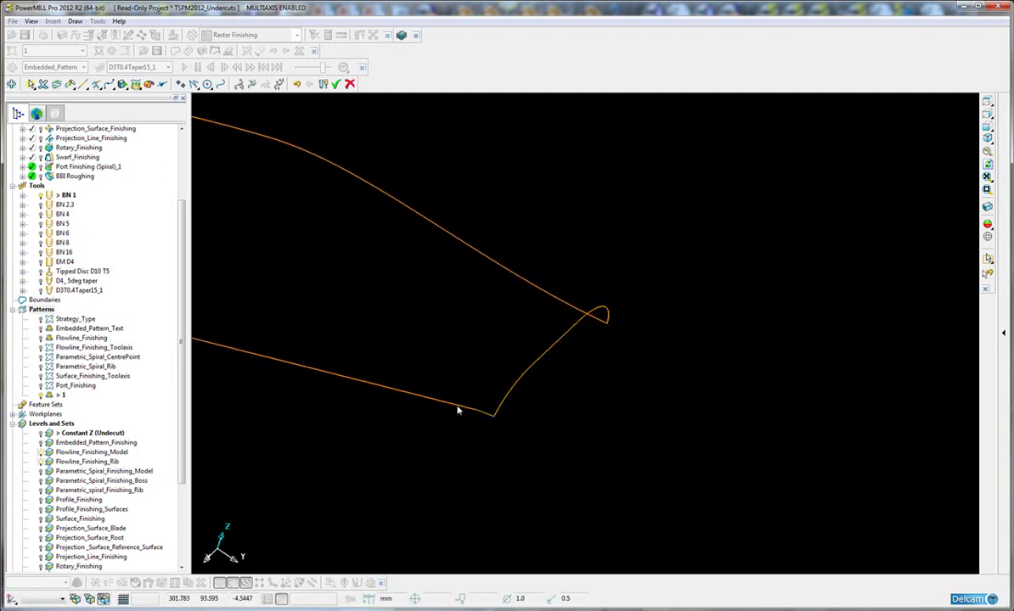
Merge the split segments of the rib's lower long edge into one curve and accept the Curve Editor changes
left_click(456, 408)
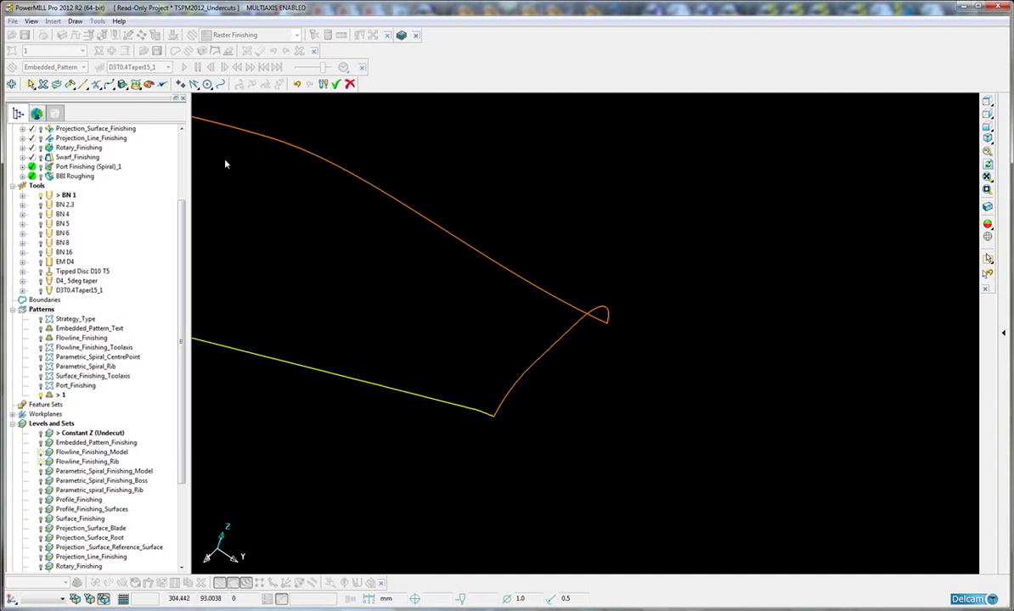
left_click(96, 84)
mouse_move(96, 88)
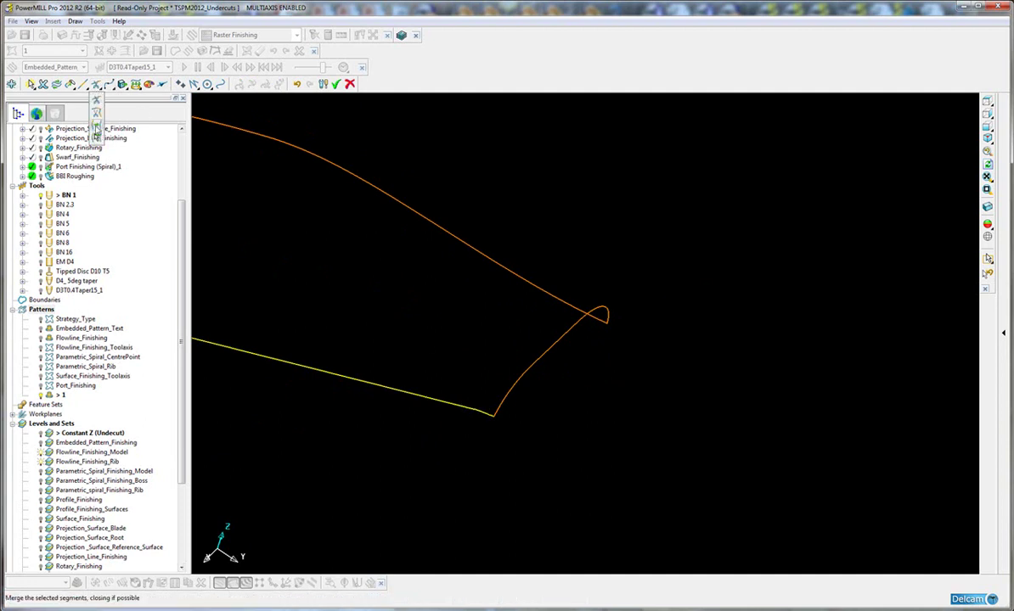
left_click(96, 126)
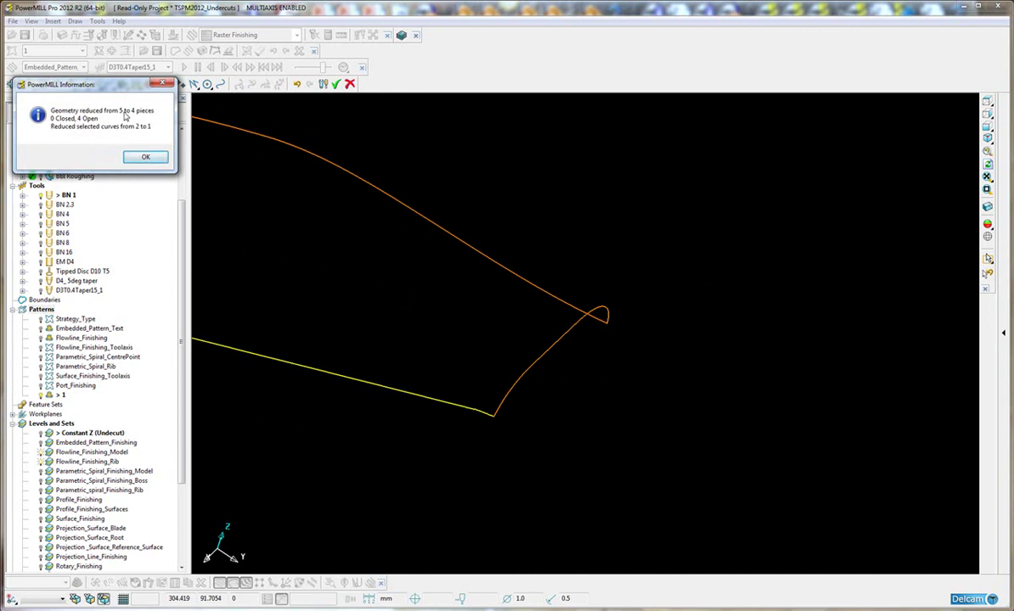
left_click(145, 157)
scroll(411, 277, "down", 3)
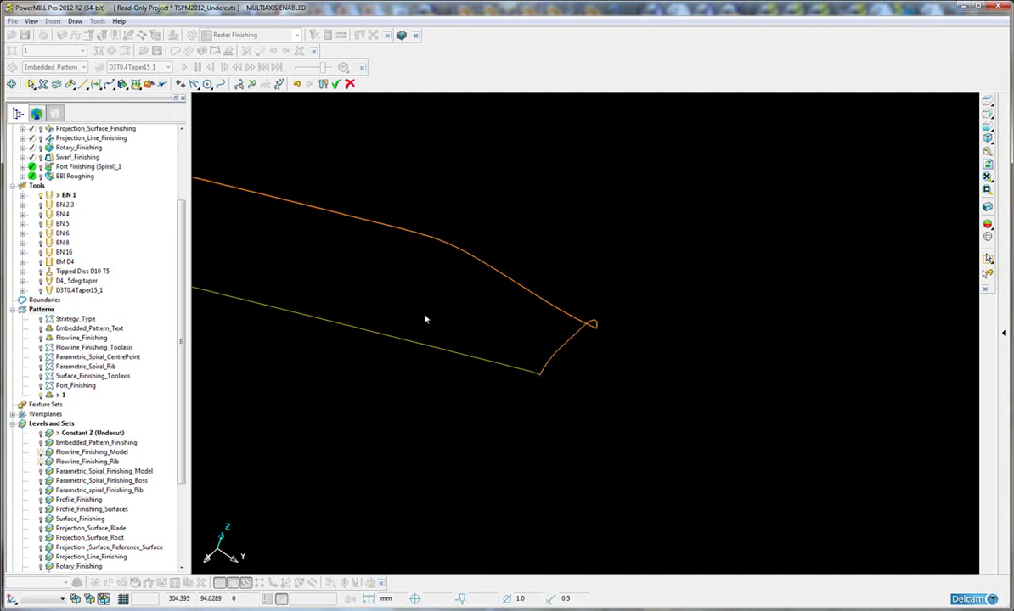
left_click(335, 83)
middle_click_drag(515, 335, 652, 365)
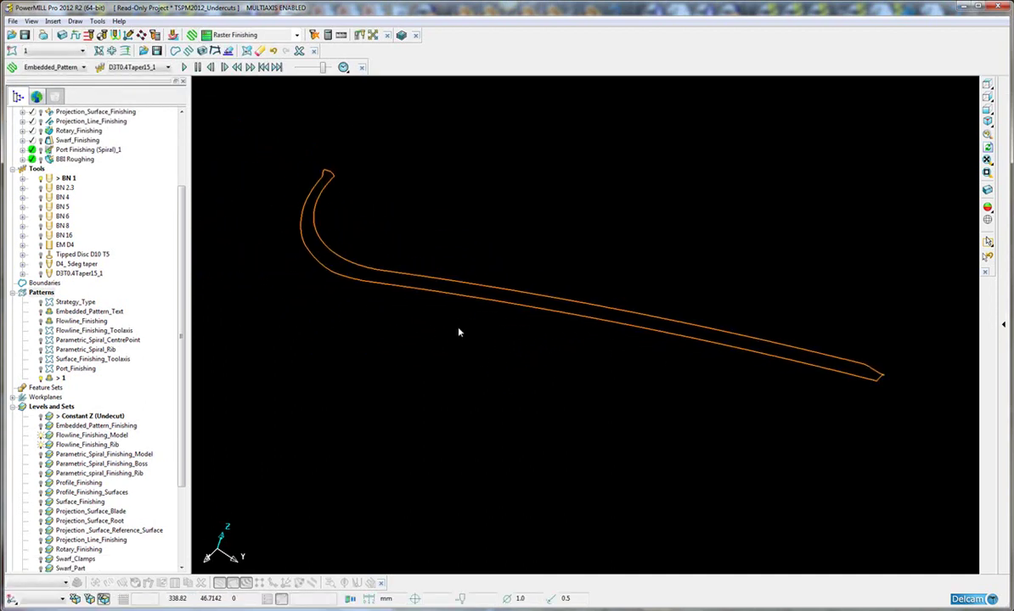
middle_click_drag(459, 332, 519, 392)
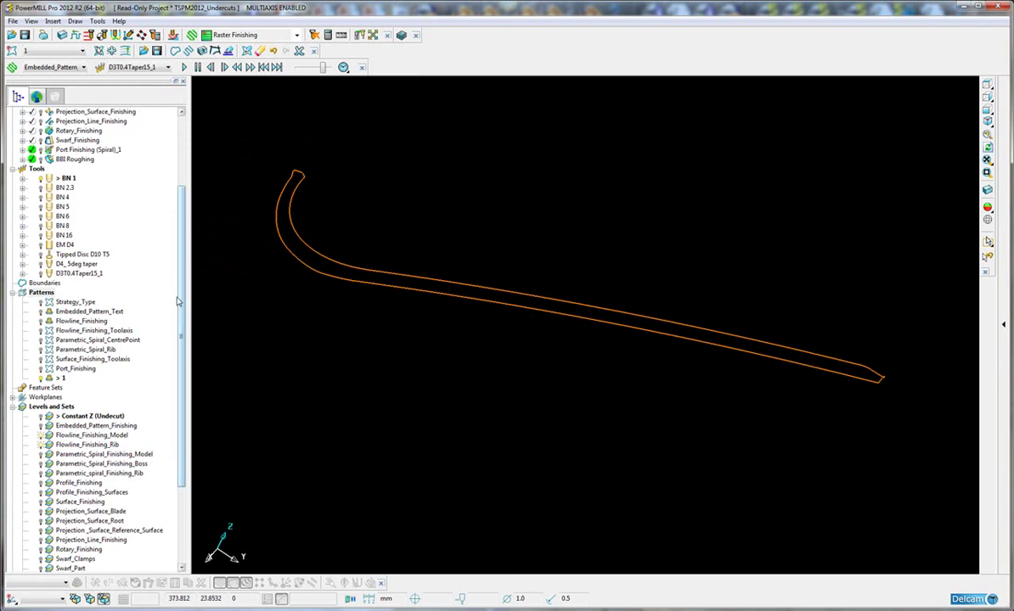
Activate the Flowline_Finishing toolpath and display the model with draft angle shading
left_click_drag(179, 300, 178, 197)
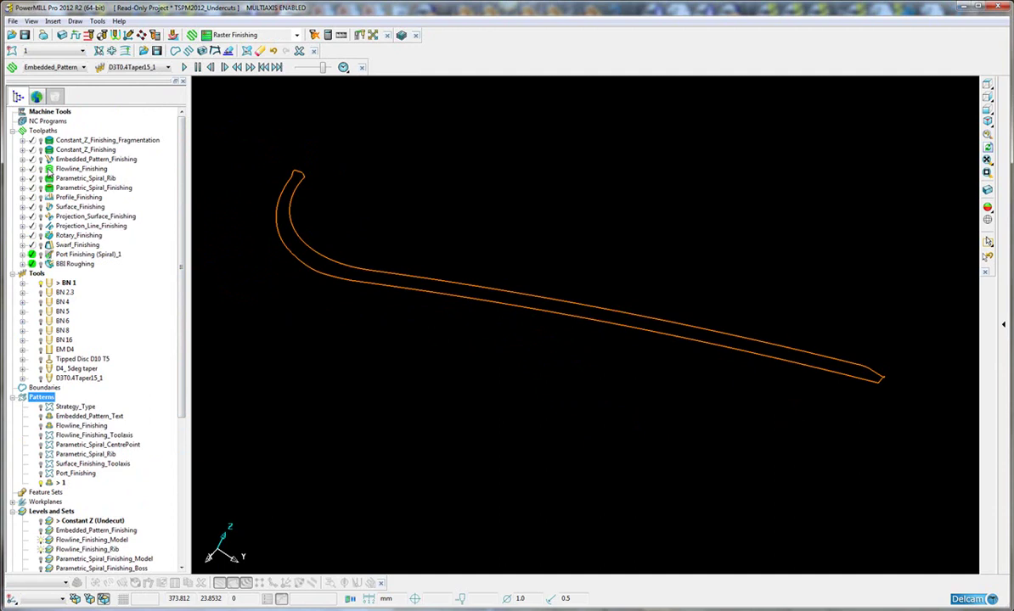
double_click(49, 169)
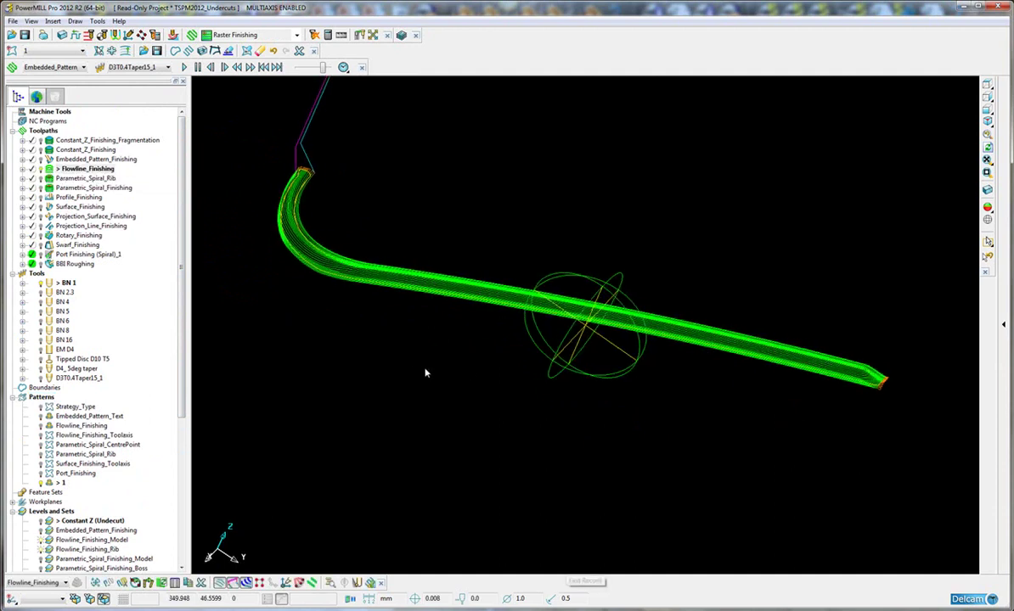
middle_click_drag(426, 373, 444, 356)
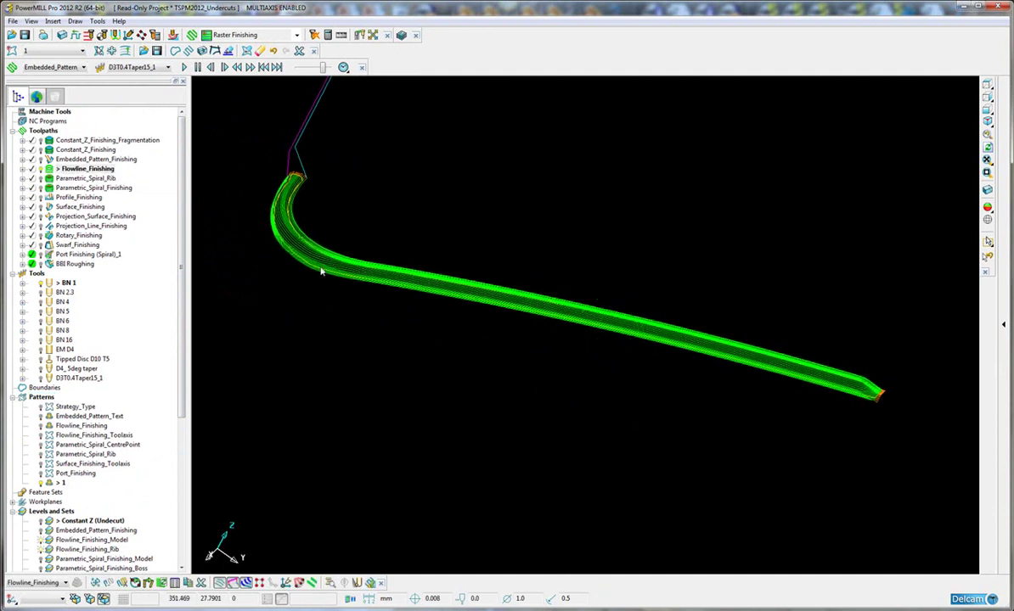
left_click(986, 206)
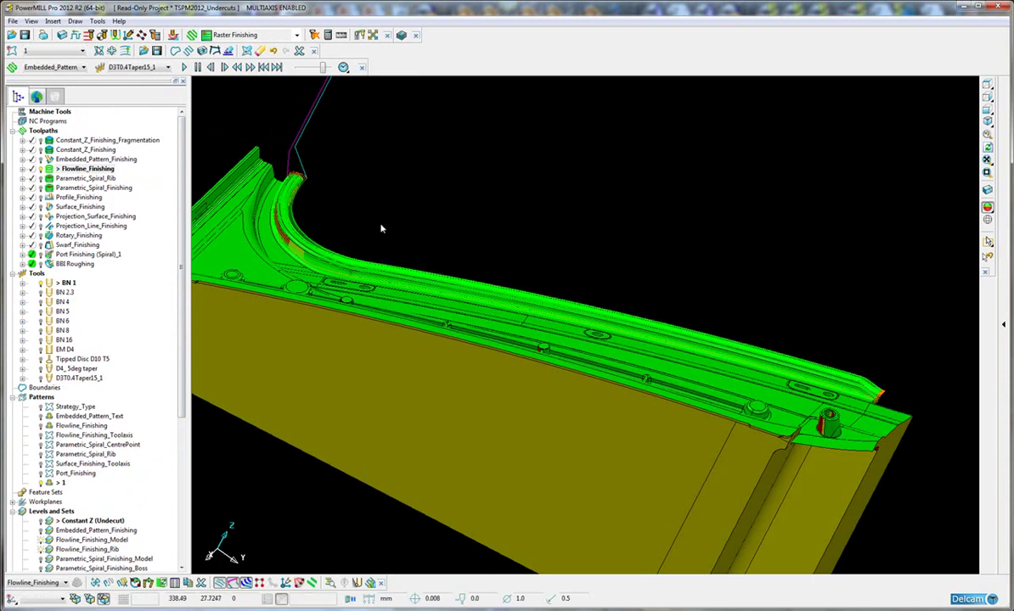
Attach the tool to the Flowline_Finishing toolpath beside the undercut area on the rib's curved end
middle_click_drag(338, 183, 265, 270, "ctrl+shift")
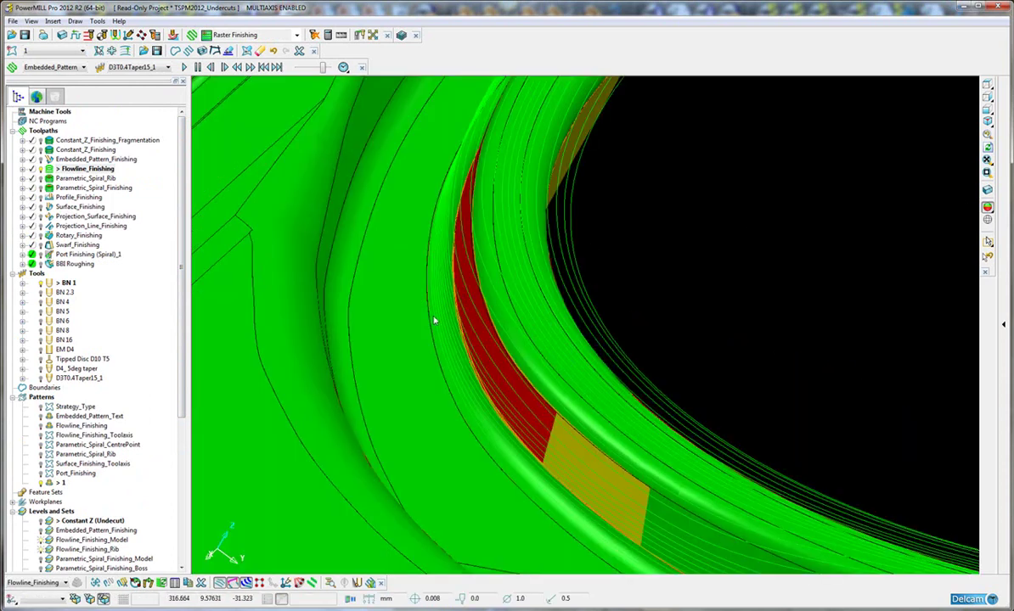
right_click(434, 323)
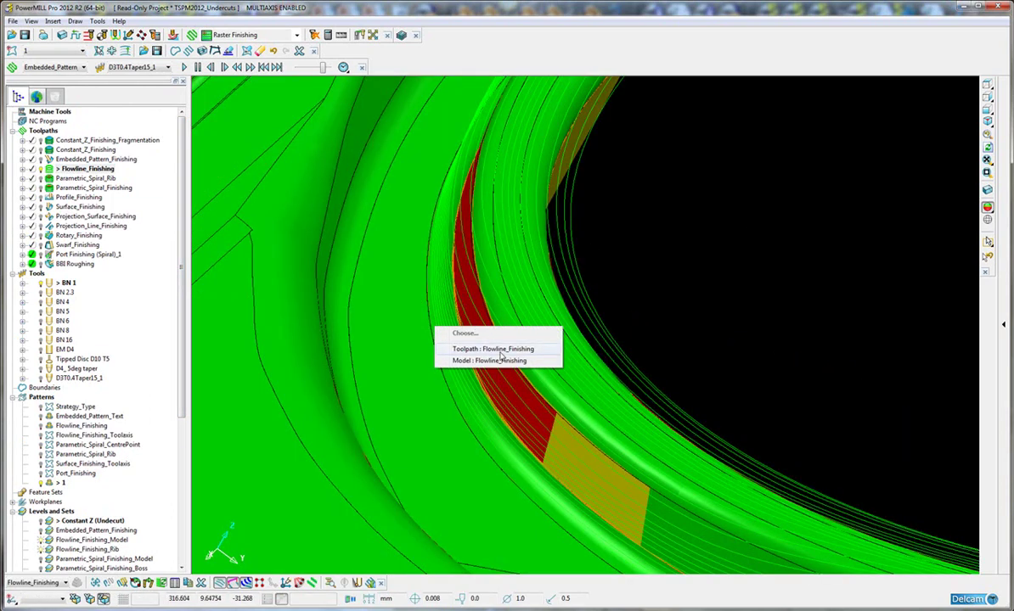
left_click(500, 349)
left_click(463, 234)
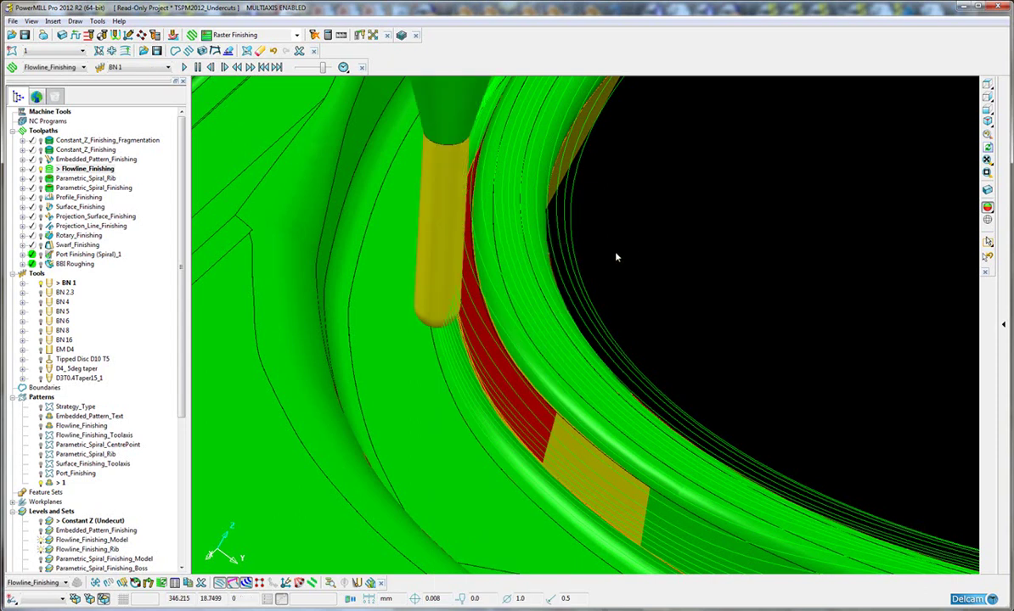
scroll(617, 256, "down", 5)
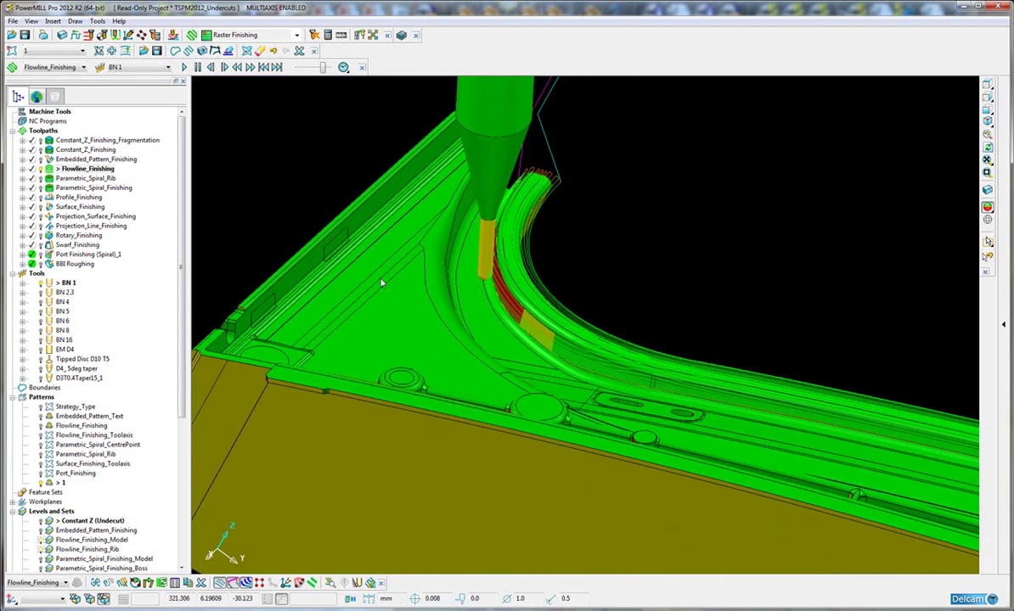
Display the Flowline_Finishing_Toolaxis pattern and examine how its curve runs above the rib
double_click(80, 436)
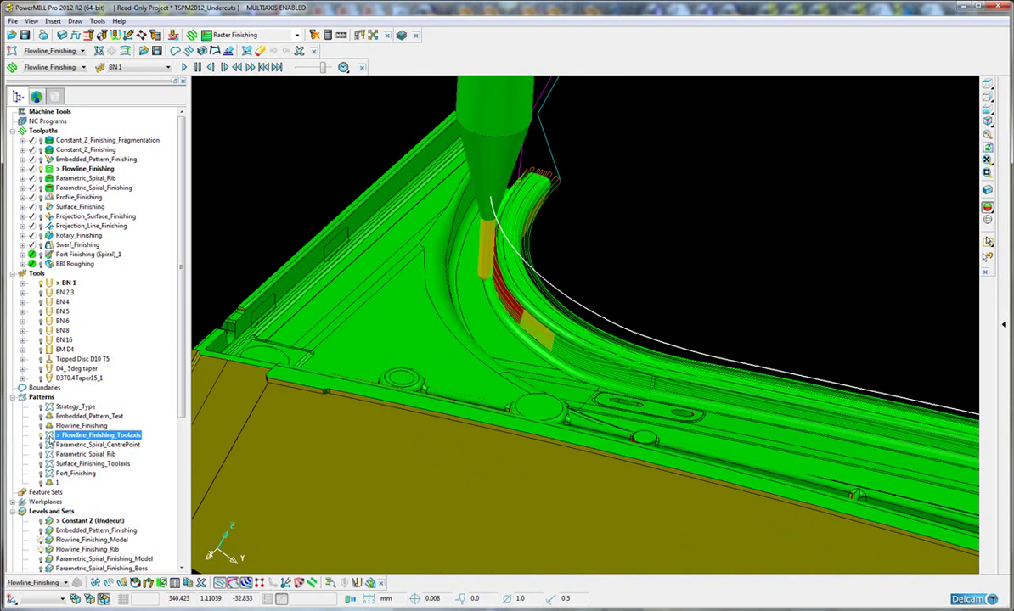
mouse_move(565, 414)
middle_mouse_down()
mouse_move(569, 396)
mouse_move(634, 343)
middle_mouse_up()
middle_click_drag(565, 419, 569, 412)
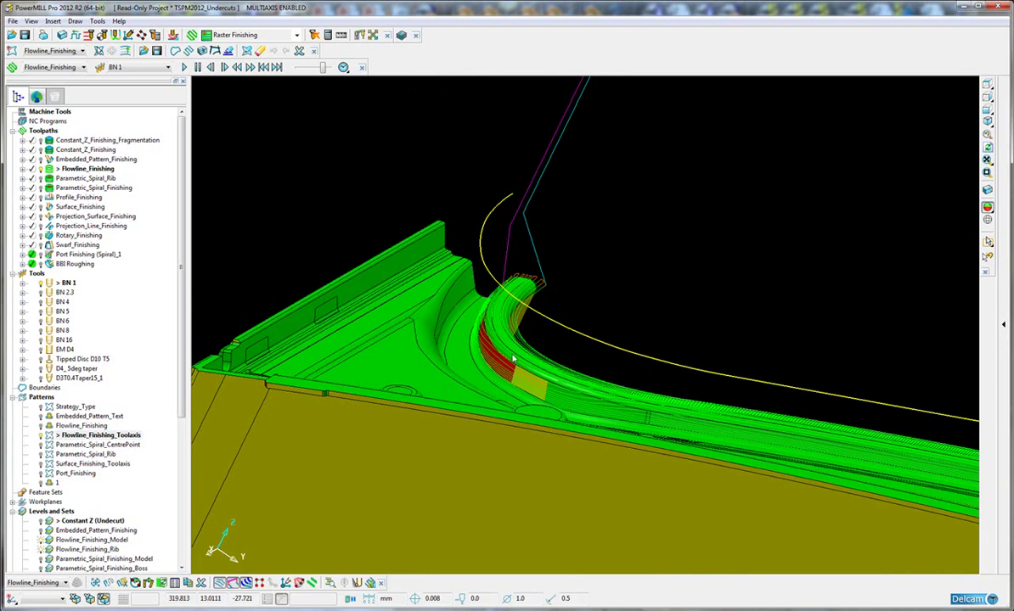
scroll(510, 368, "down", 3)
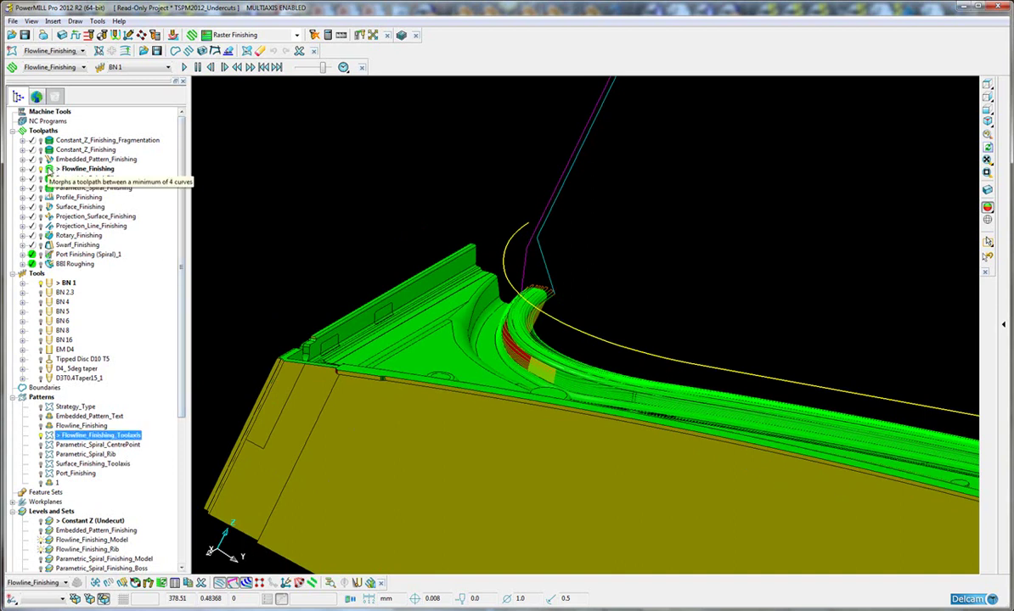
Deactivate the Flowline_Finishing toolpath and its tool axis pattern, and activate the Parametric_Spiral_Rib toolpath
double_click(60, 169)
double_click(52, 437)
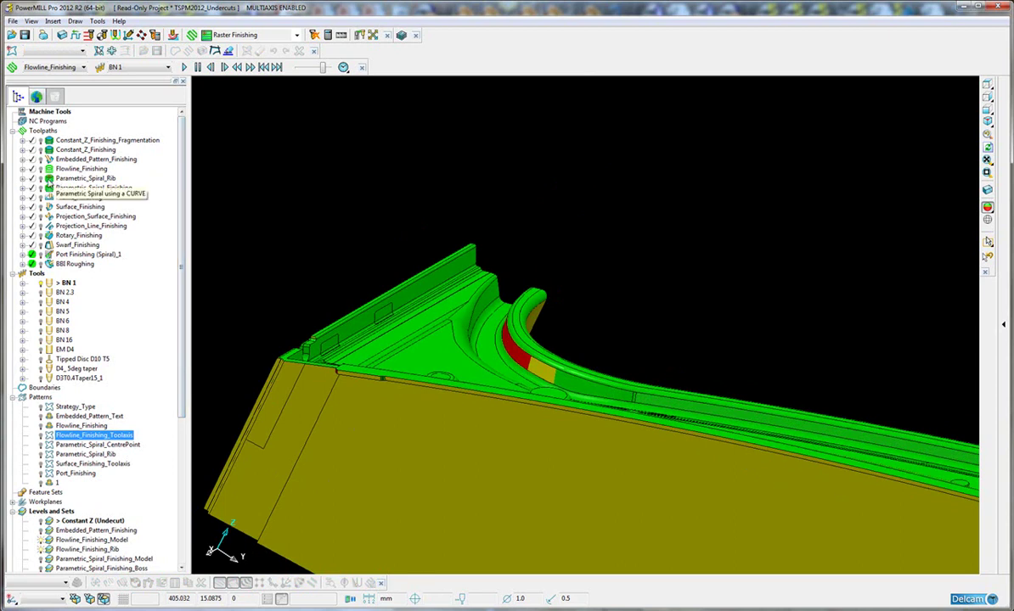
double_click(85, 178)
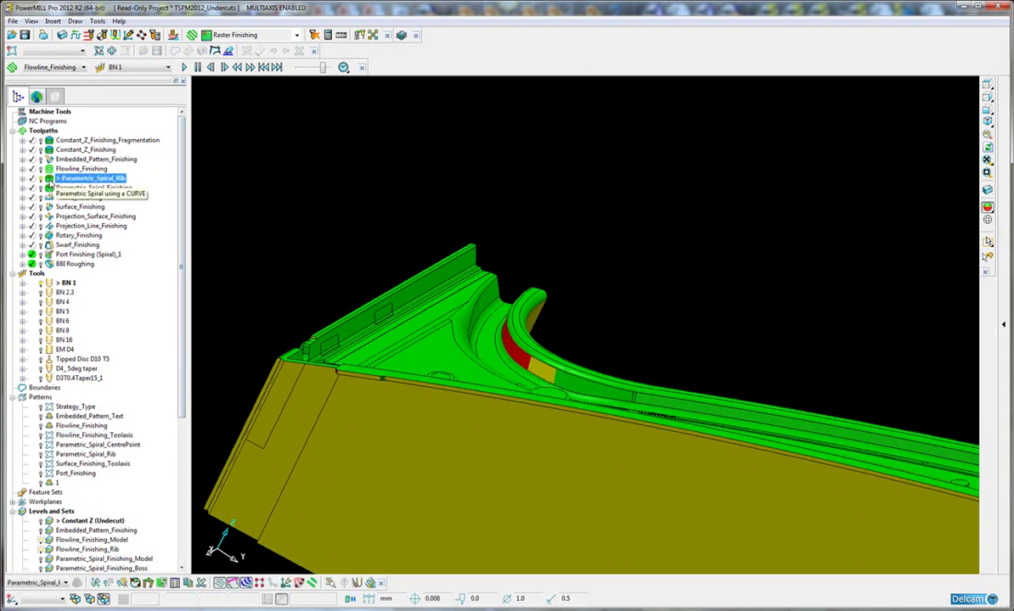
Hide the Flowline_Finishing_Model and Flowline_Finishing_Rib levels and show the parametric spiral finishing Model, Boss and Rib levels
left_click_drag(183, 394, 179, 474)
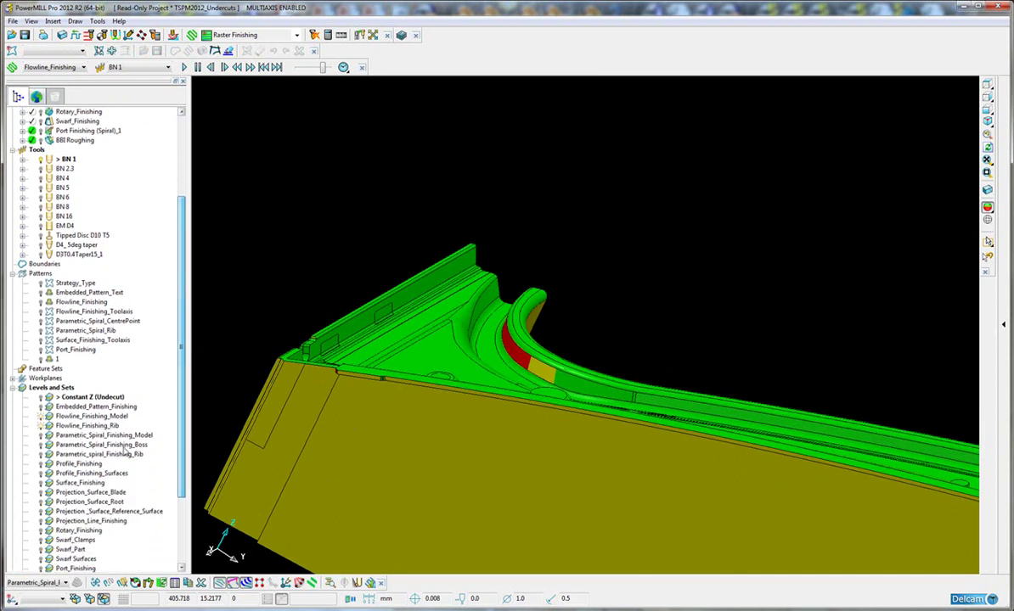
left_click(41, 416)
left_click(41, 426)
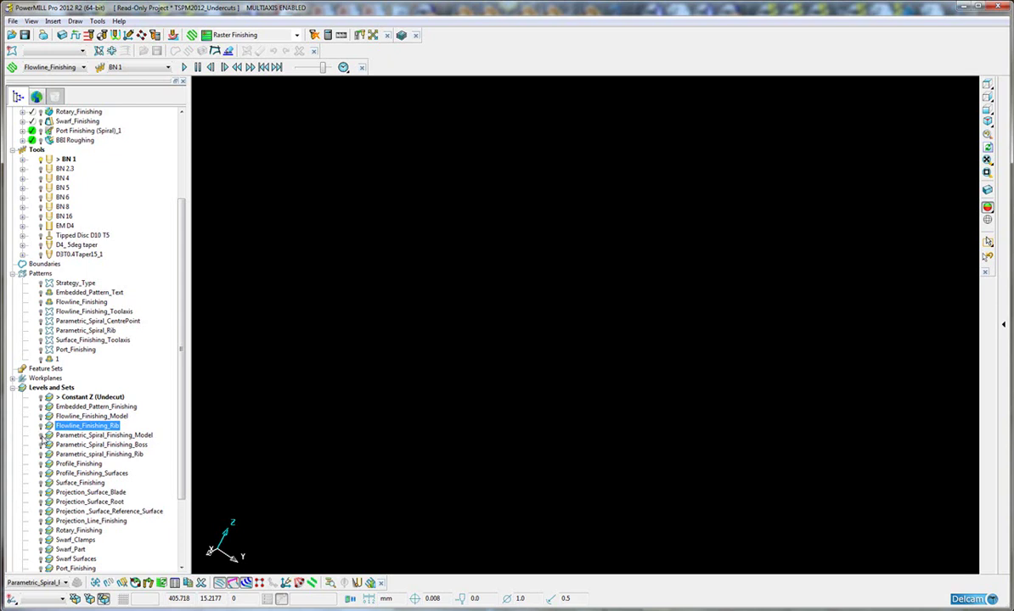
left_click(40, 436)
left_click(41, 445)
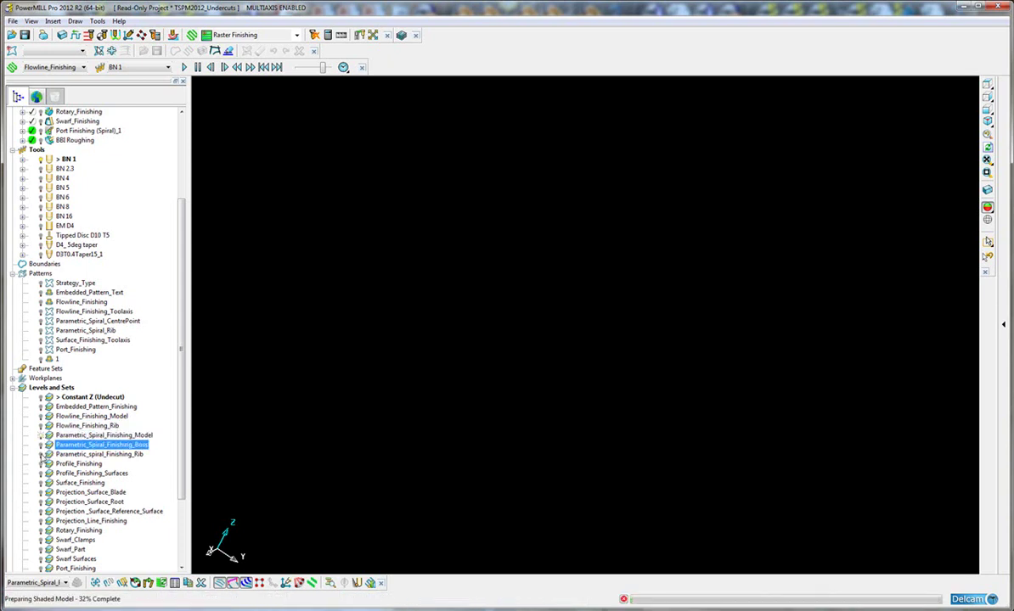
left_click(41, 455)
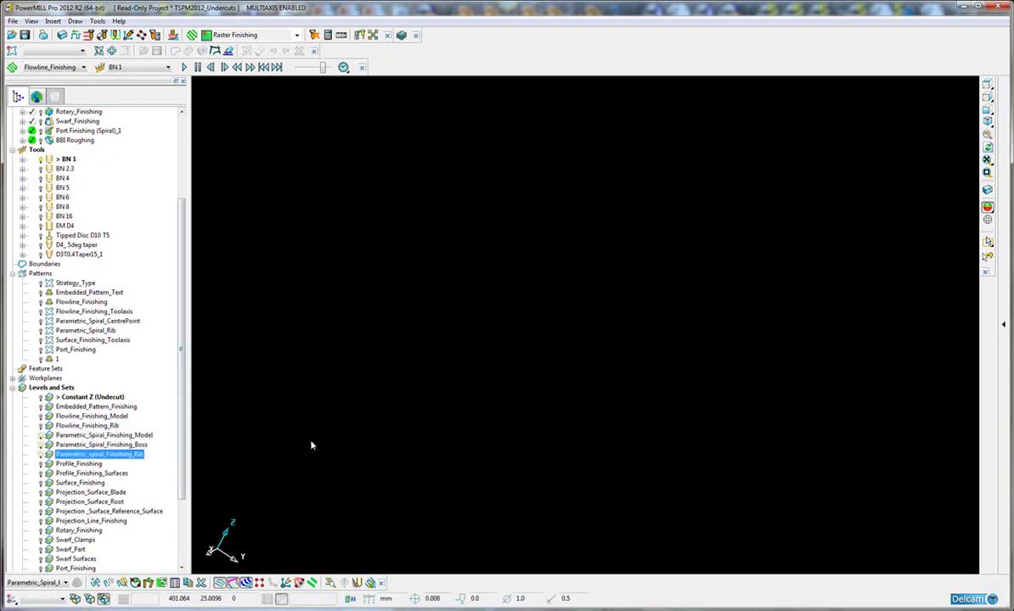
Examine the Parametric_Spiral_Rib toolpath around the rib's curved end and change the model from draft angle to plain shading
mouse_move(310, 442)
middle_mouse_down()
mouse_move(309, 431)
mouse_move(459, 440)
middle_mouse_up()
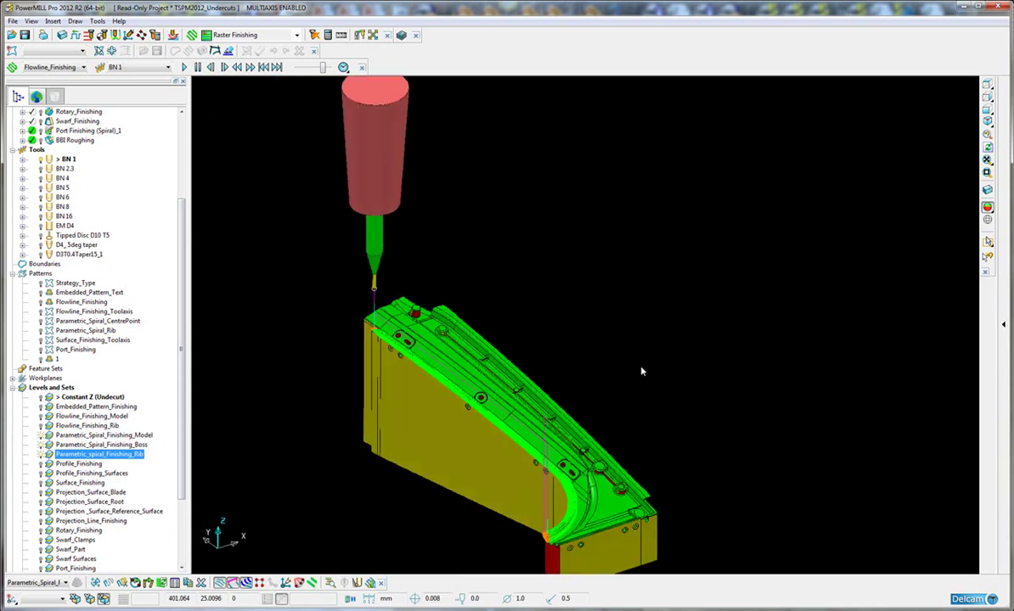
middle_click_drag(734, 482, 523, 440)
scroll(566, 426, "up", 5)
scroll(540, 450, "down", 3)
scroll(458, 420, "up", 3)
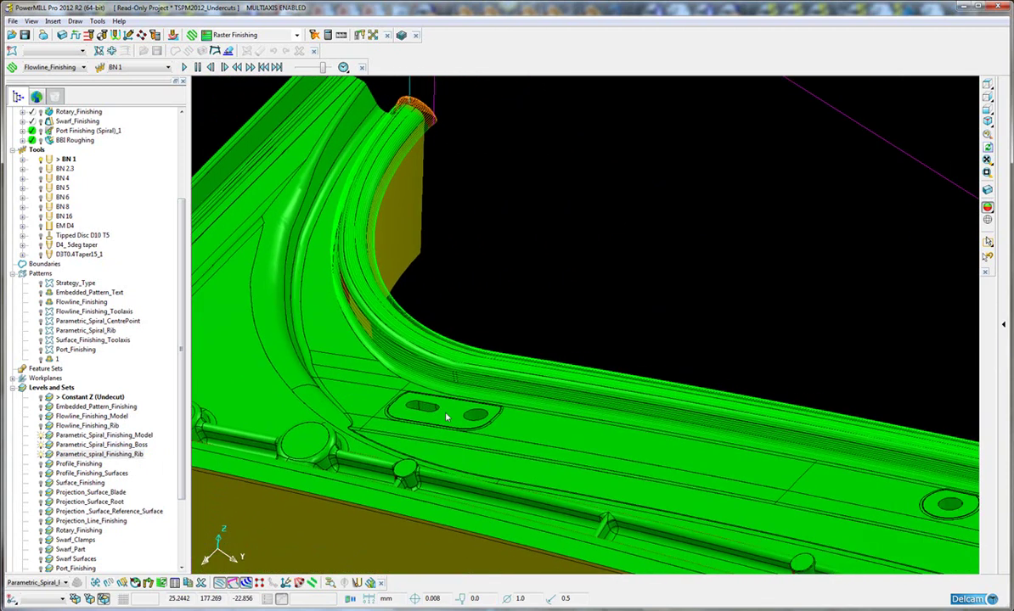
scroll(415, 387, "up", 3)
middle_click_drag(511, 409, 860, 489, "shift")
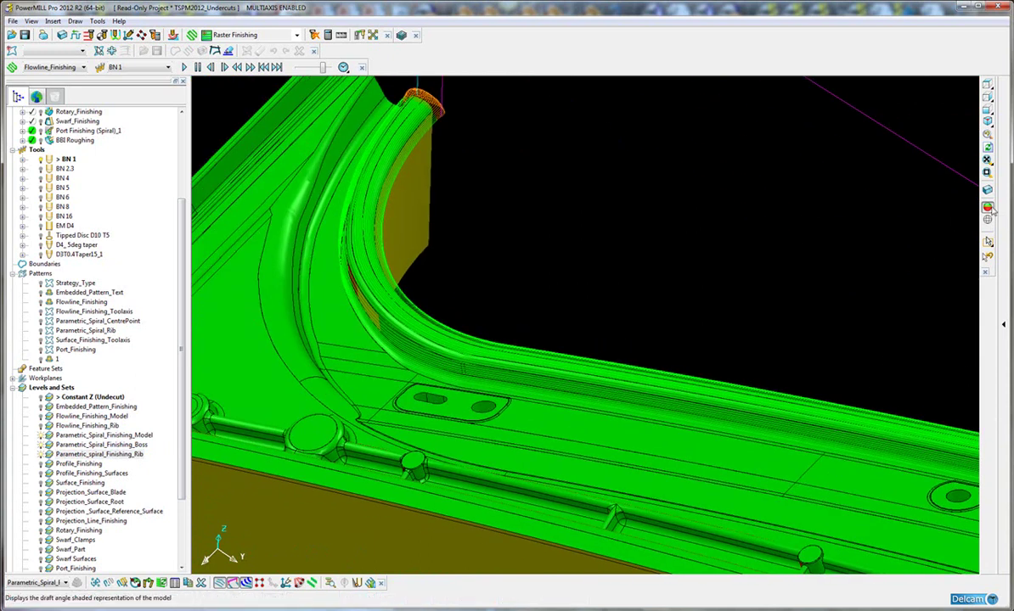
left_click(925, 204)
middle_click_drag(477, 334, 483, 301)
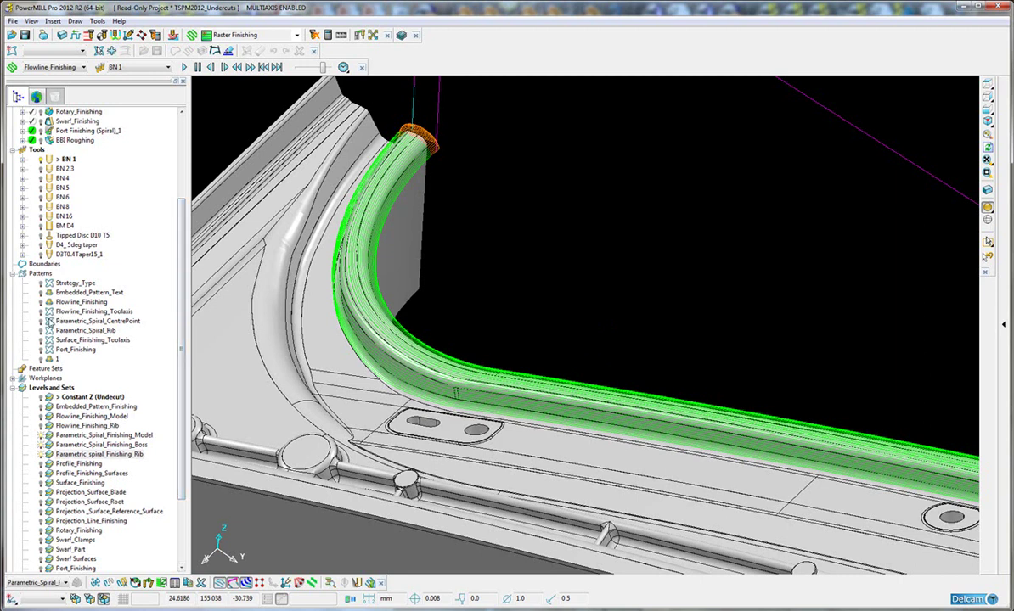
Activate the Parametric_Spiral_Rib pattern and display its whole curve together with the rib toolpath
double_click(85, 330)
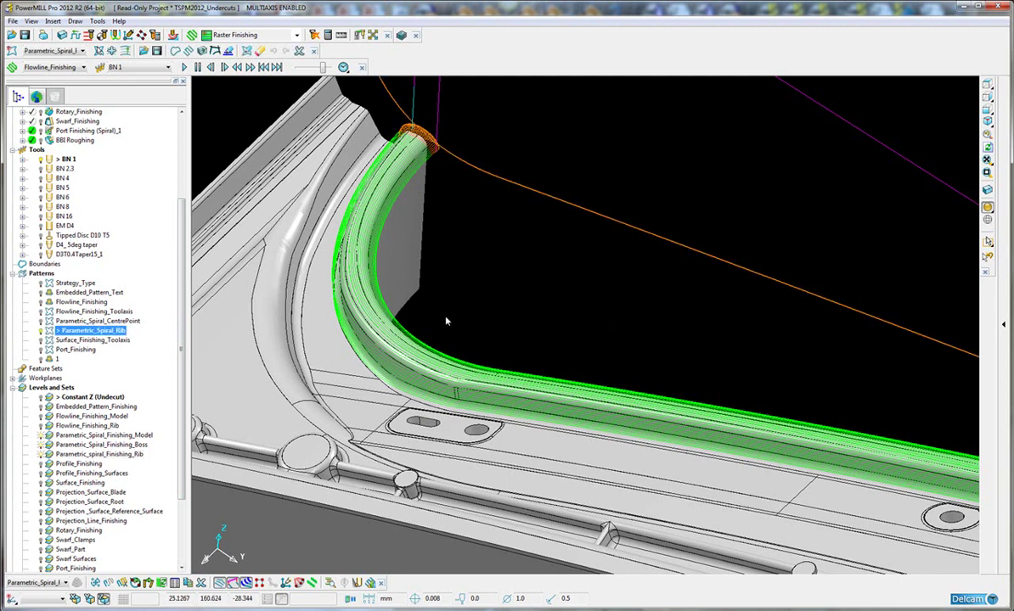
scroll(578, 302, "down", 3)
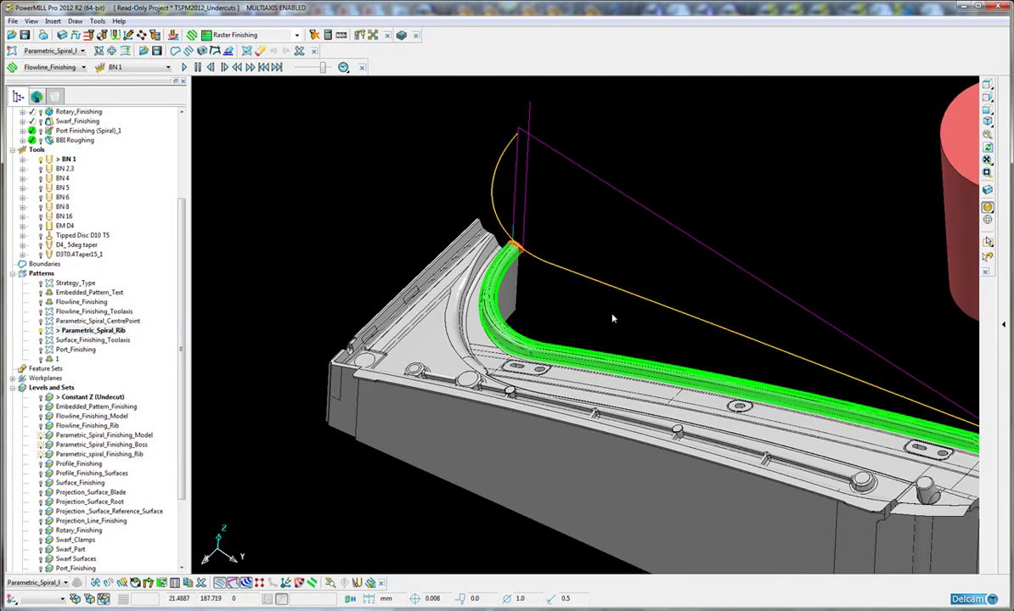
middle_click_drag(611, 317, 722, 330)
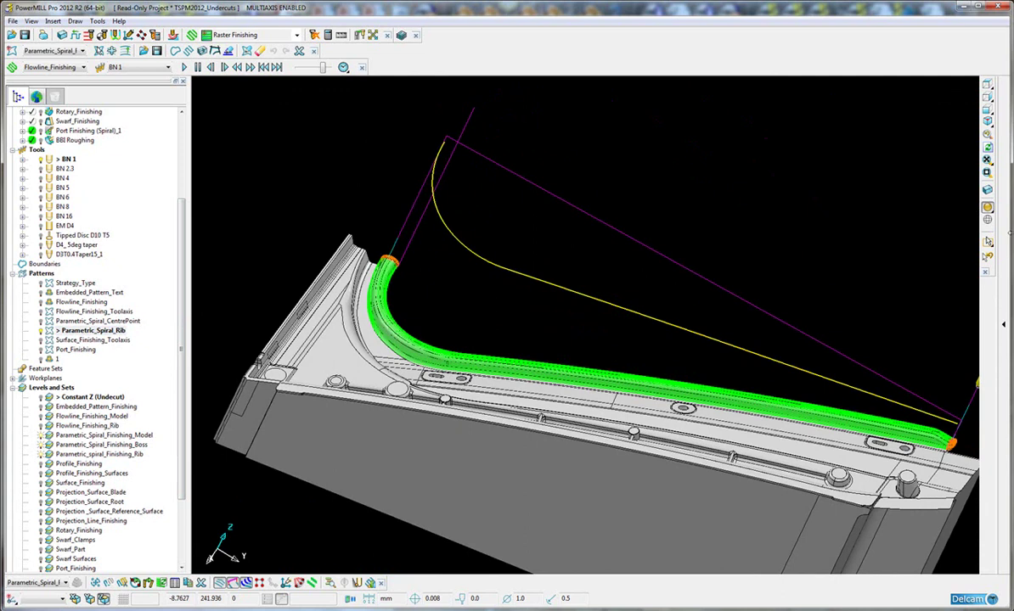
Examine the Parametric_Spiral_Rib curve against the rib toolpath from above and from tilted side views
left_click(986, 96)
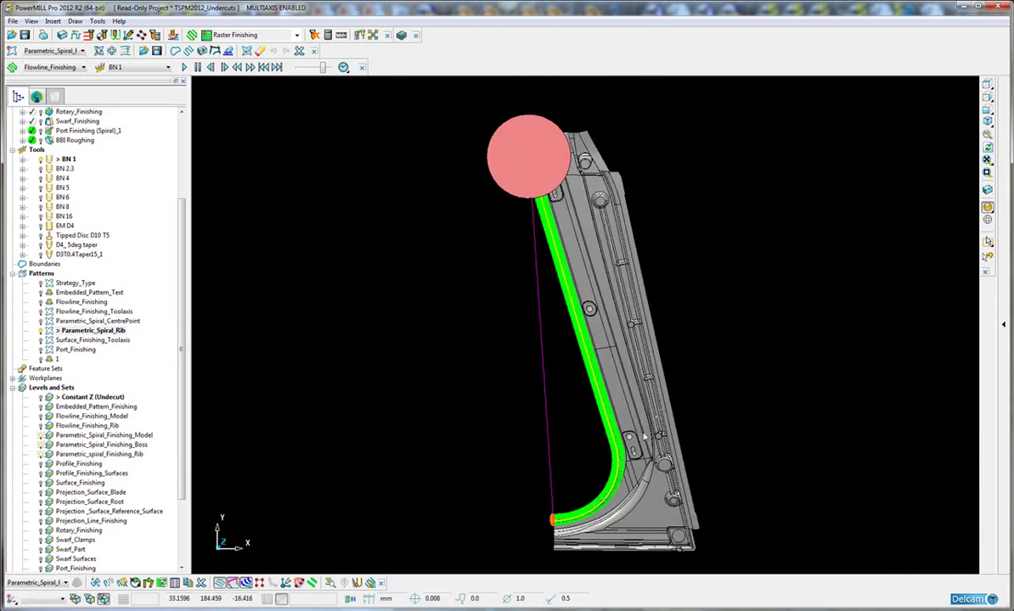
scroll(517, 460, "up", 5)
mouse_move(637, 116)
middle_mouse_down("shift")
mouse_move(698, 427)
mouse_move(663, 268)
mouse_move(647, 119)
middle_mouse_up("shift")
middle_click_drag(684, 398, 686, 153, "shift")
scroll(688, 297, "down", 3)
scroll(688, 297, "down", 2)
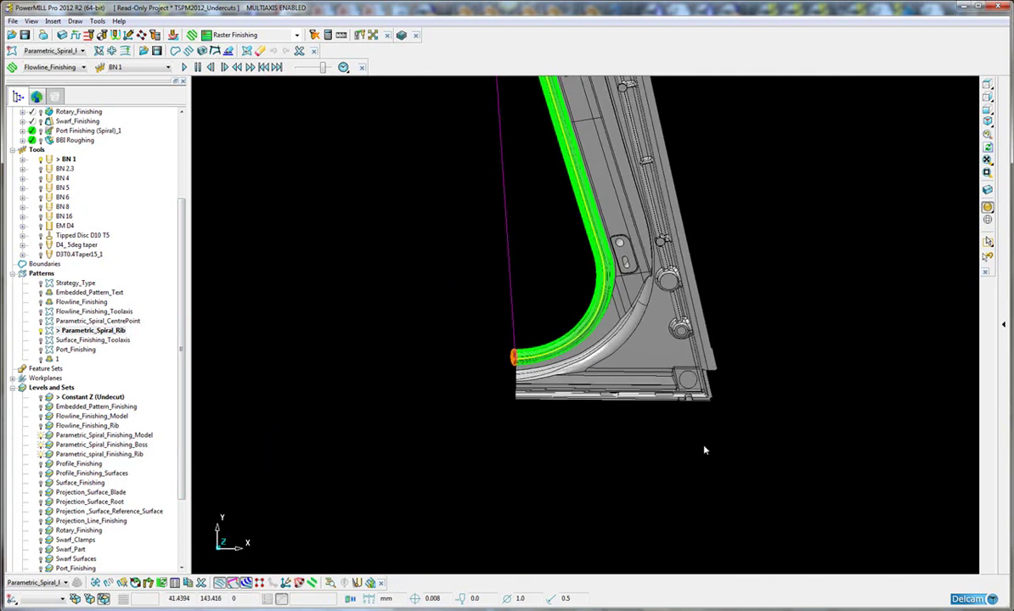
middle_click_drag(705, 450, 502, 450)
middle_click_drag(446, 310, 687, 170)
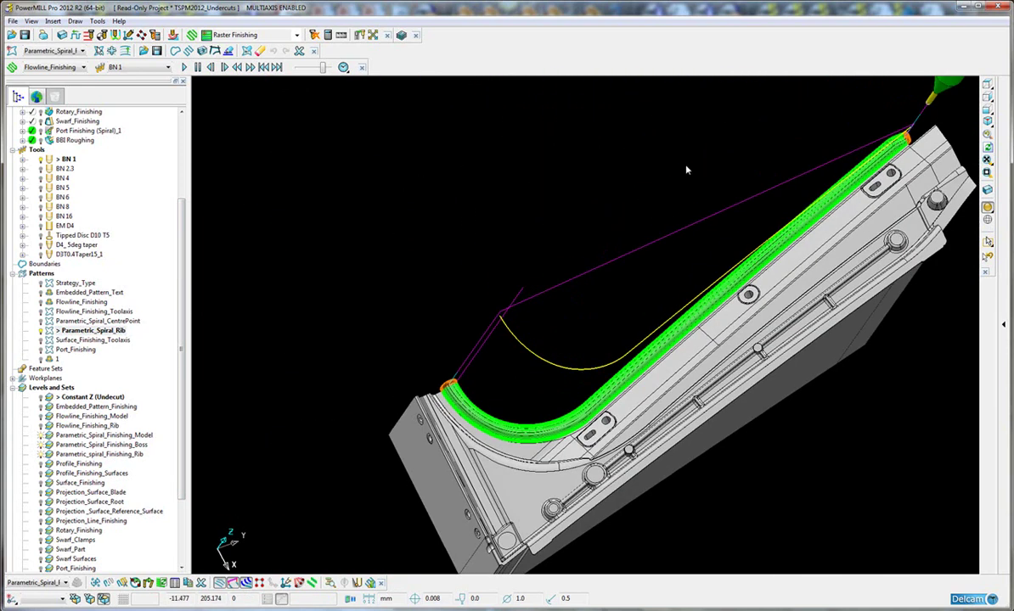
middle_click_drag(685, 419, 194, 348)
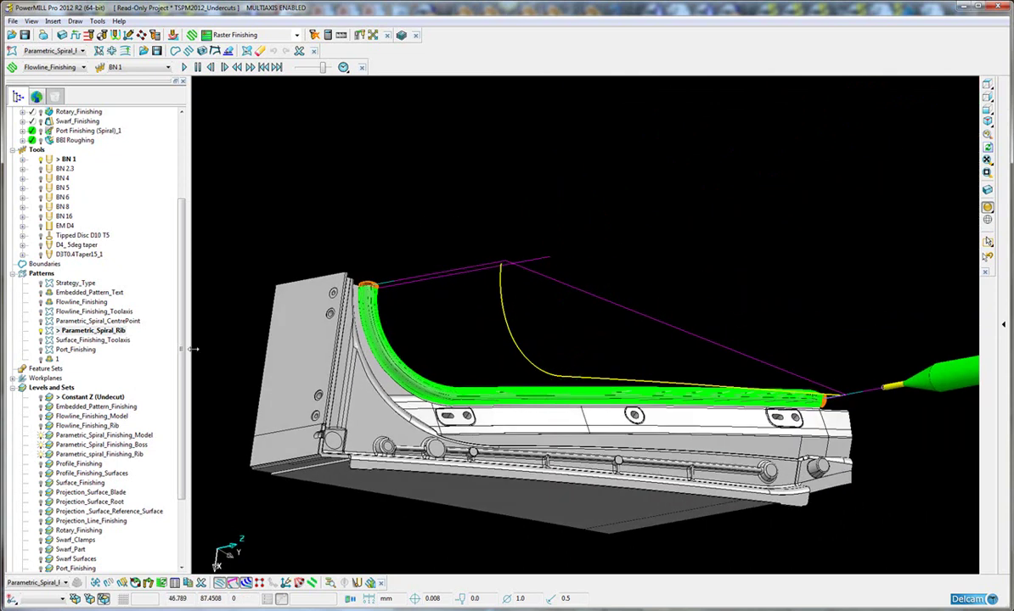
left_click_drag(183, 360, 185, 383)
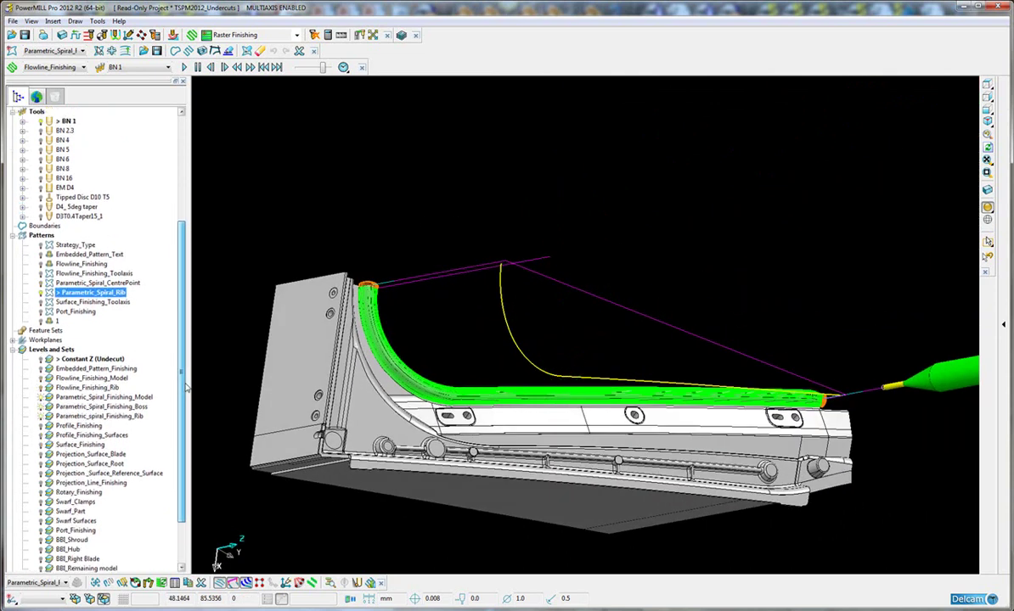
Review the Parametric_Spiral_Rib toolpath's parametric spiral settings while comparing its central curve with the rib
scroll(180, 382, "up", 6)
right_click(77, 180)
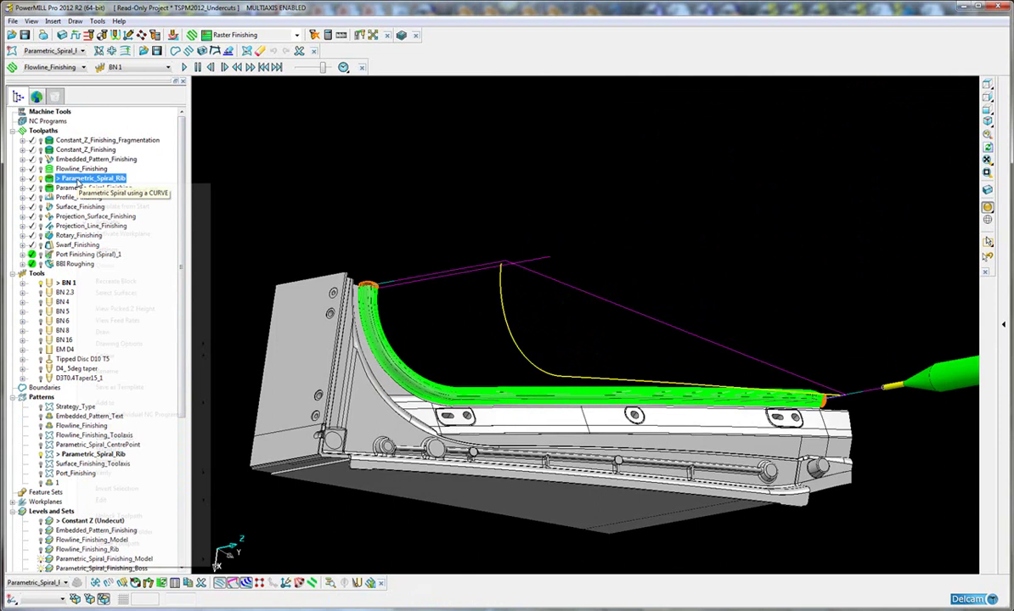
left_click(160, 247)
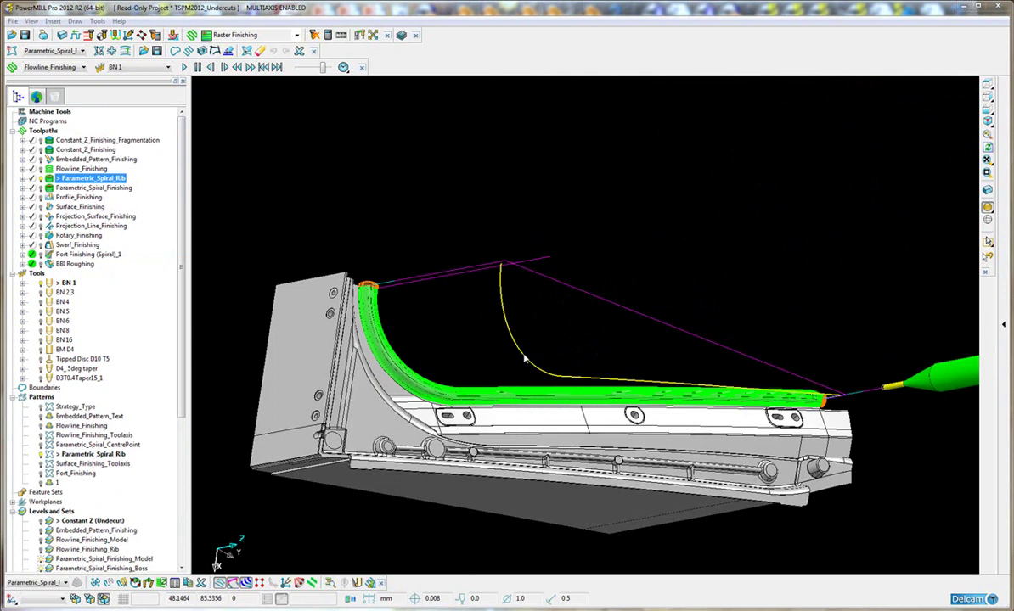
double_click(588, 362)
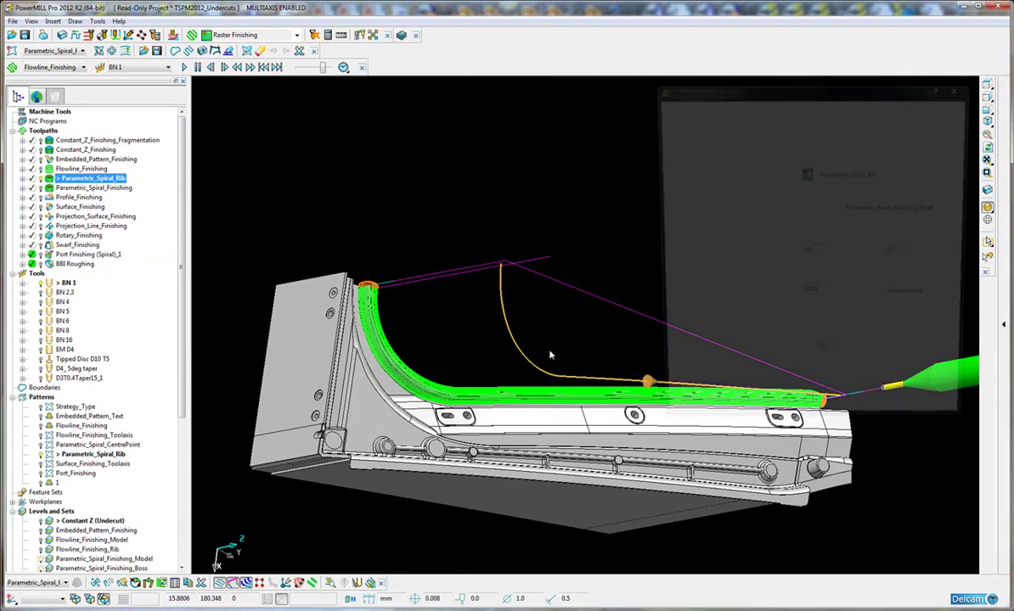
middle_click_drag(554, 351, 484, 298)
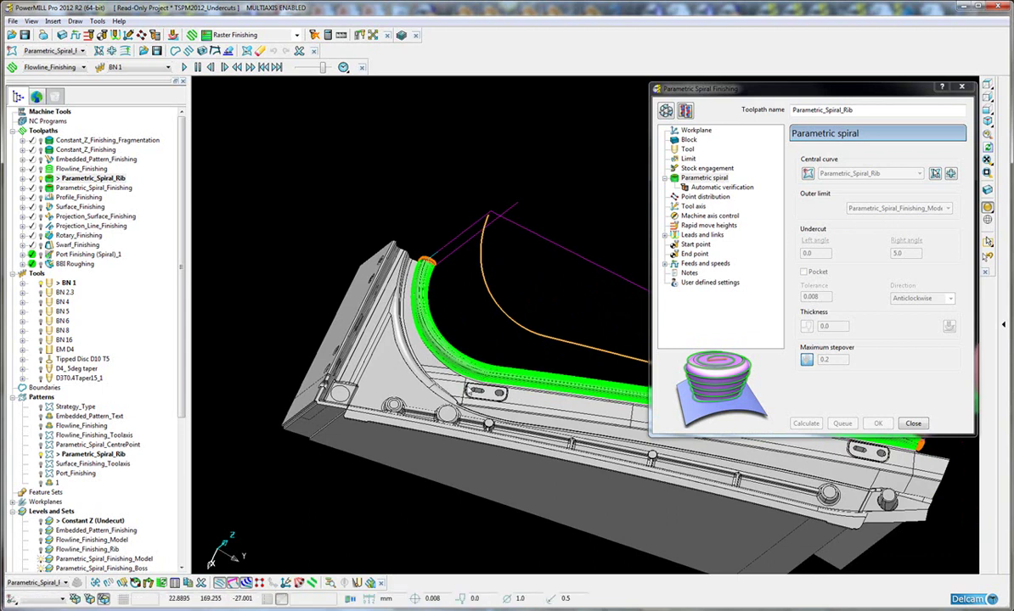
middle_click_drag(560, 425, 509, 422)
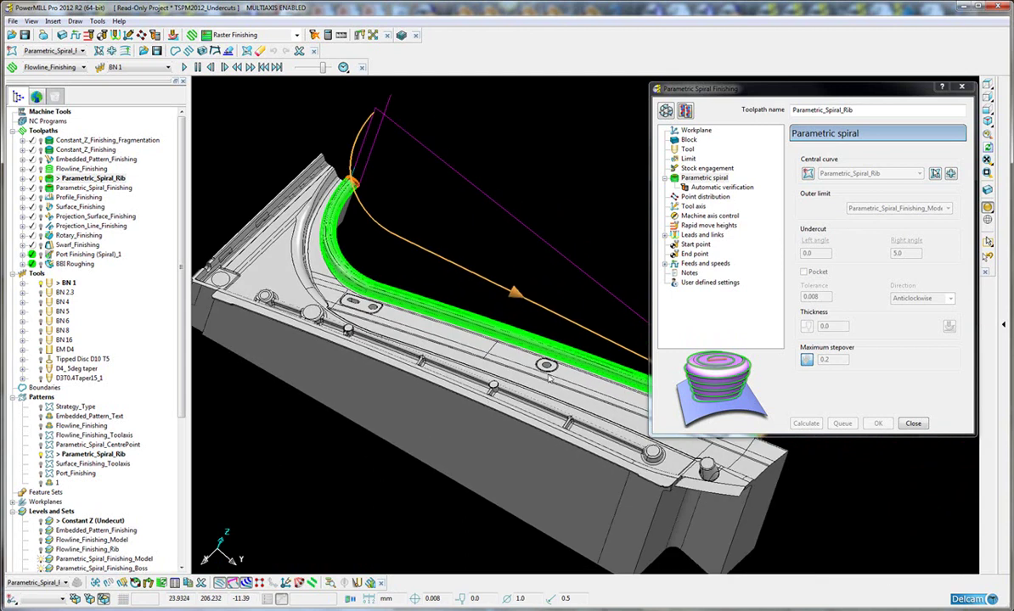
left_click(913, 422)
Simulate the Parametric_Spiral_Rib toolpath from its start and watch the tool move along the rib
right_click(86, 179)
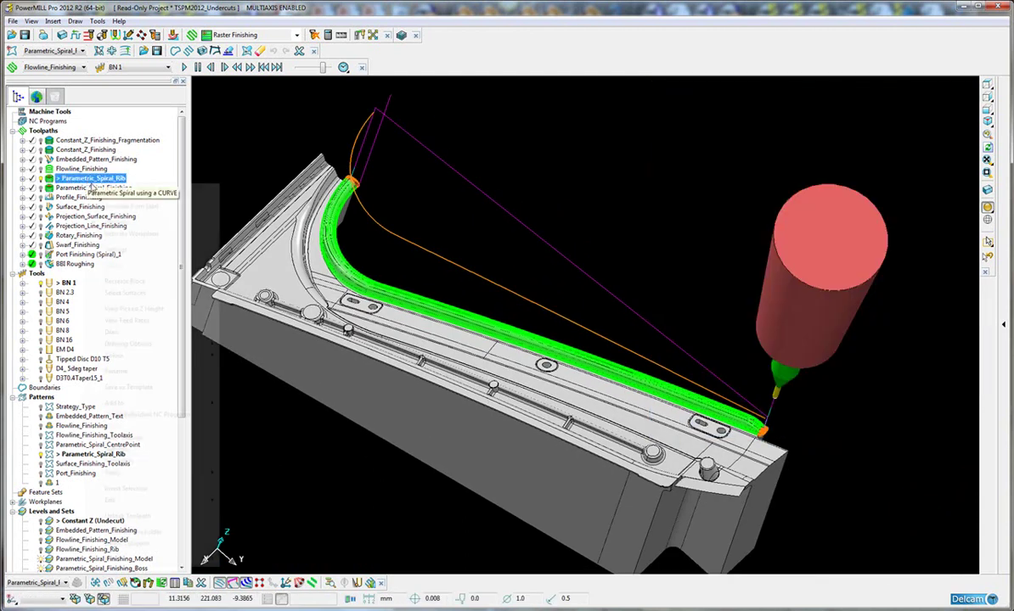
left_click(134, 208)
left_click(187, 67)
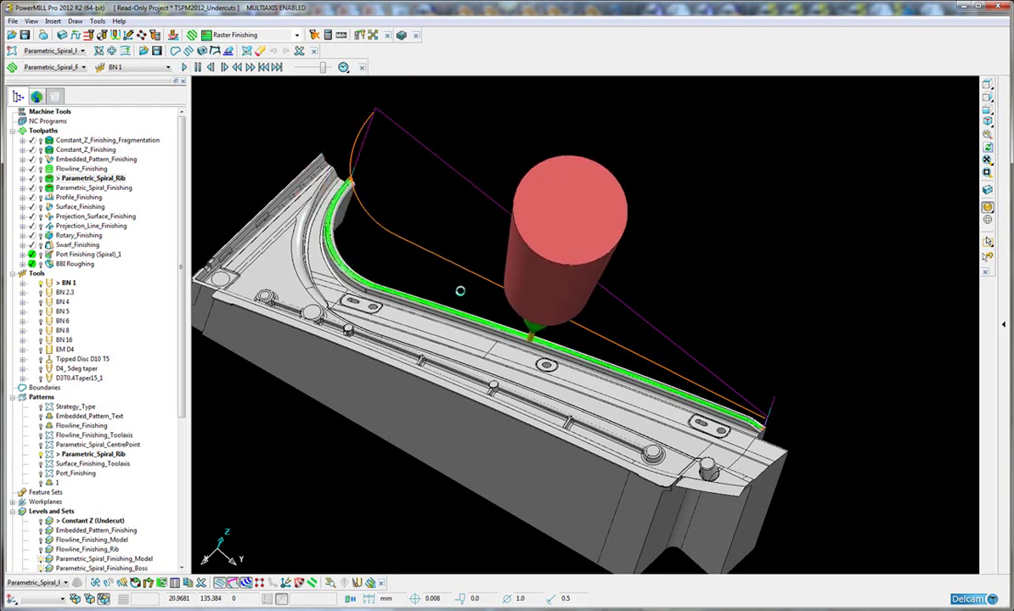
middle_click_drag(612, 322, 613, 299)
Shade the model by draft angle and look closely at the undercut along the rib's curved end
middle_click_drag(360, 249, 301, 309, "ctrl+shift")
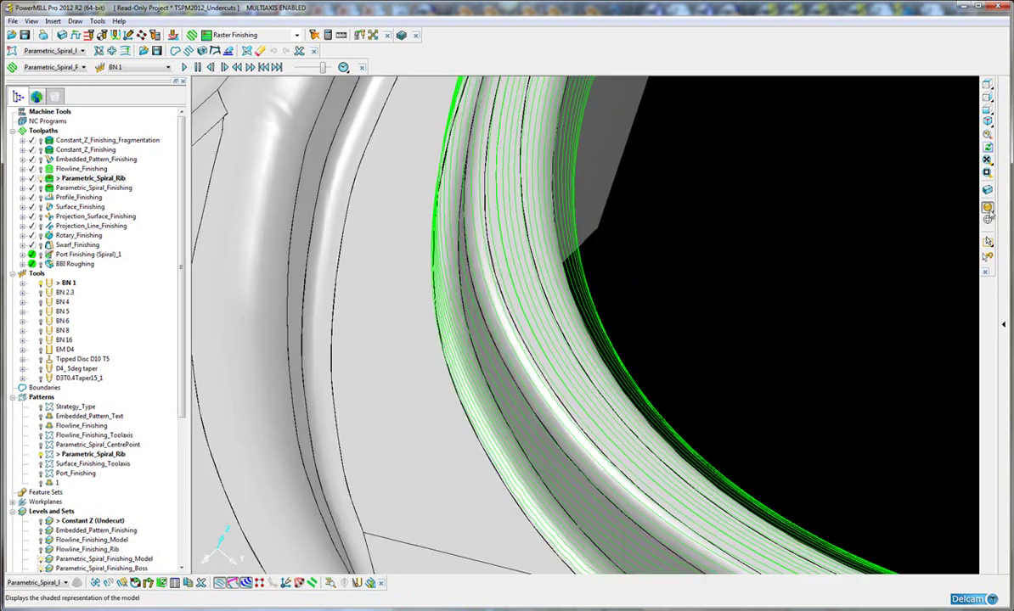
mouse_move(987, 208)
left_click(868, 201)
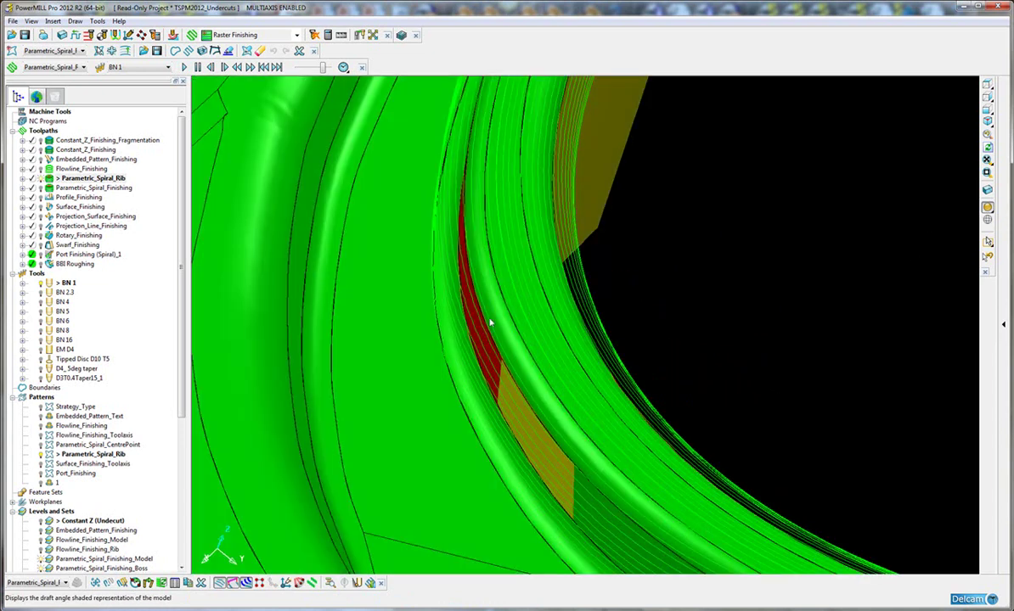
Review the undercut angles and stepover in the Parametric_Spiral_Rib settings against the draft-shaded rib
right_click(92, 179)
left_click(161, 231)
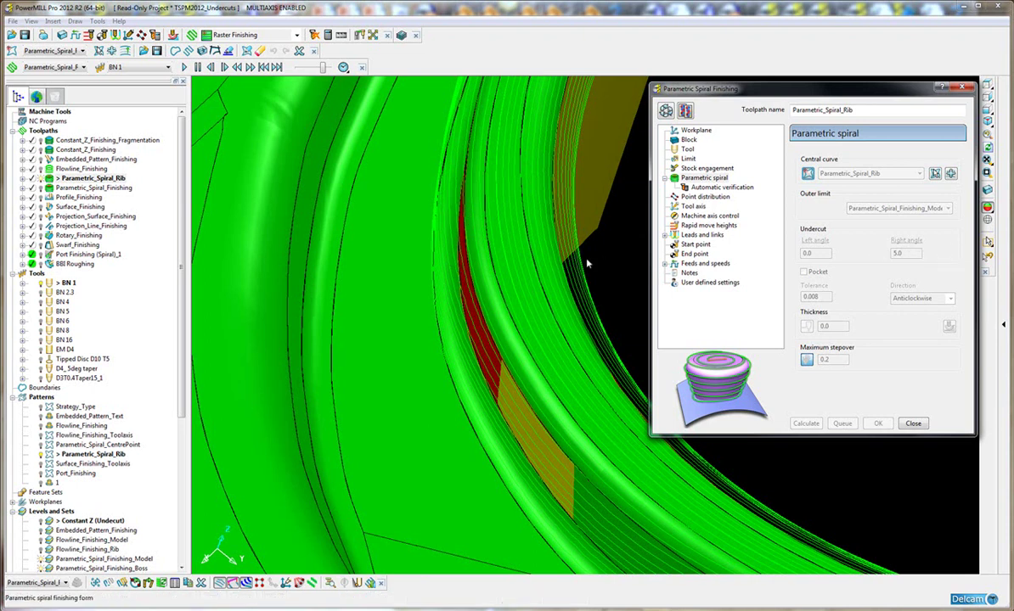
middle_click_drag(609, 267, 464, 266, "ctrl")
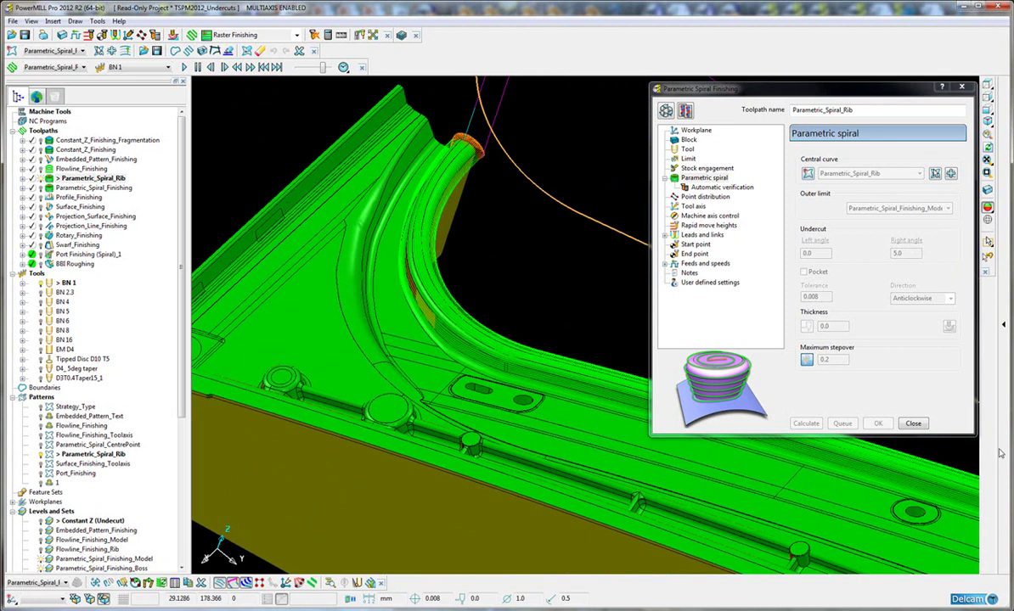
left_click(913, 423)
Activate the Parametric_Spiral_Finishing toolpath in place of the hidden Parametric_Spiral_Rib toolpath and examine it around the tapered boss
double_click(50, 186)
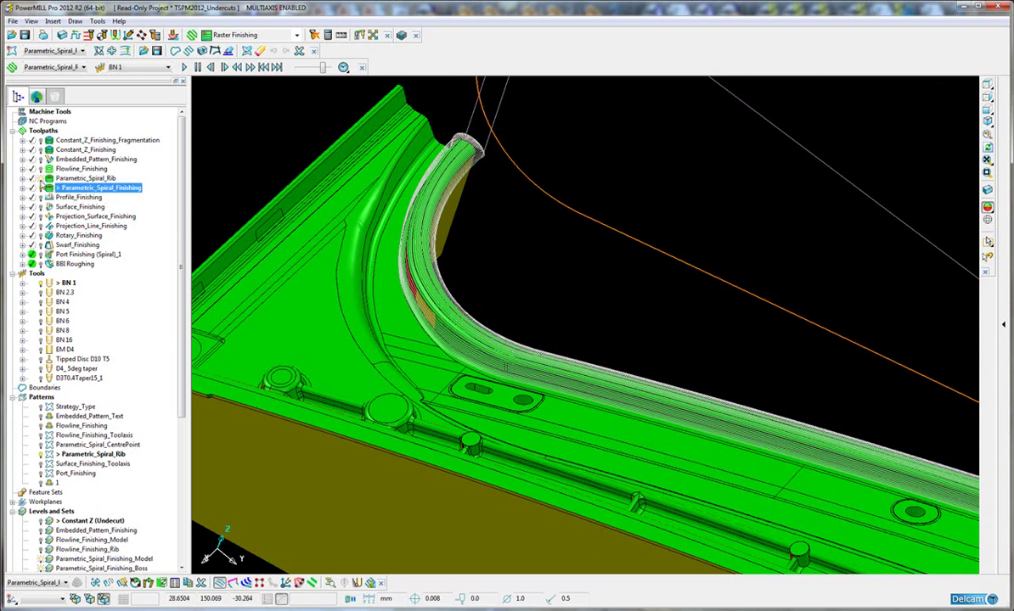
left_click(41, 178)
middle_click_drag(748, 430, 661, 374, "shift")
scroll(667, 382, "down", 3)
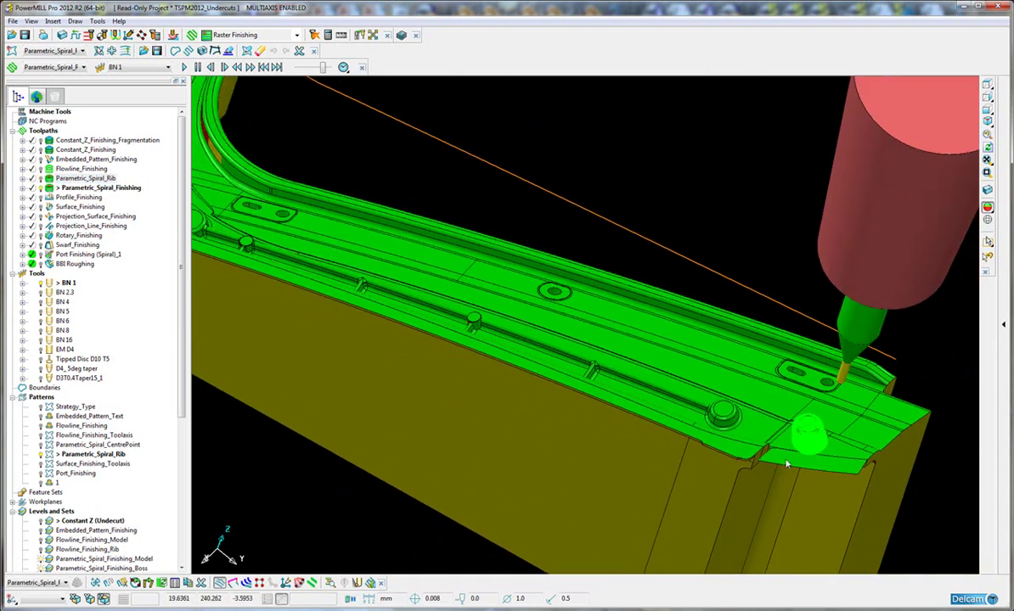
middle_click_drag(785, 464, 858, 326)
middle_click_drag(774, 361, 846, 295, "ctrl+shift")
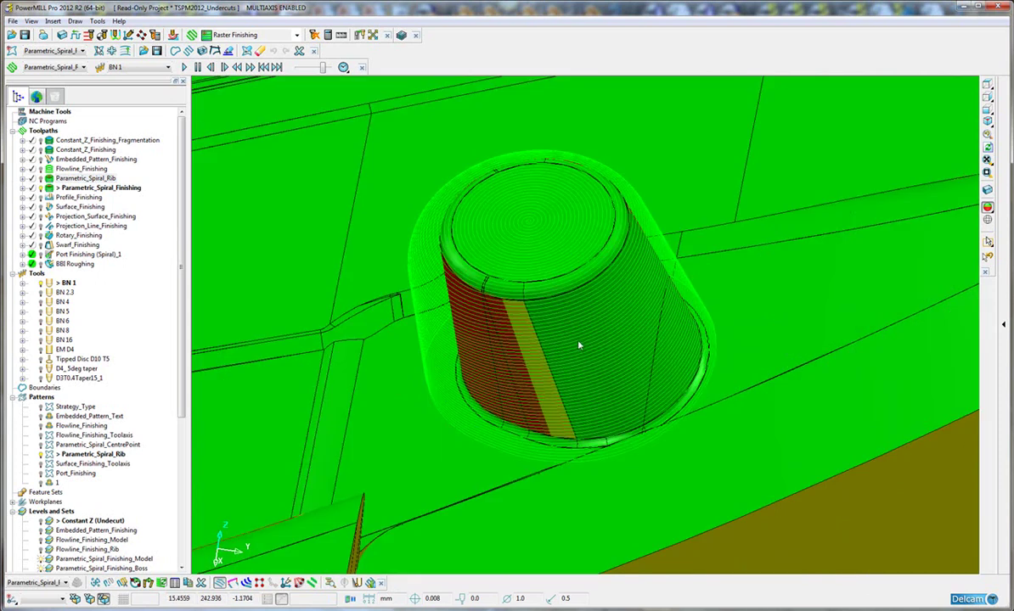
middle_click_drag(578, 346, 355, 292)
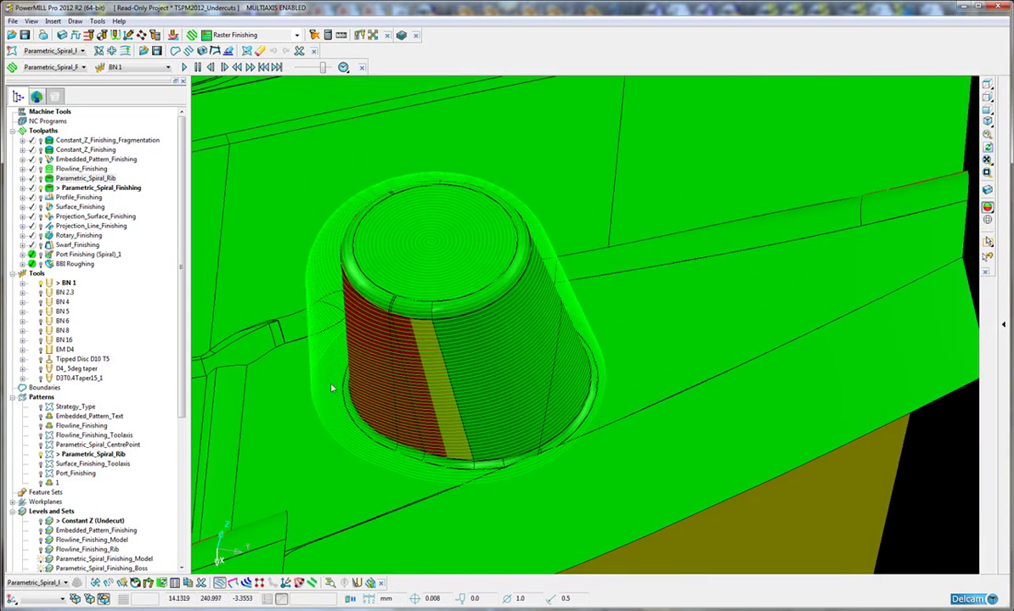
middle_click_drag(412, 368, 507, 360, "shift")
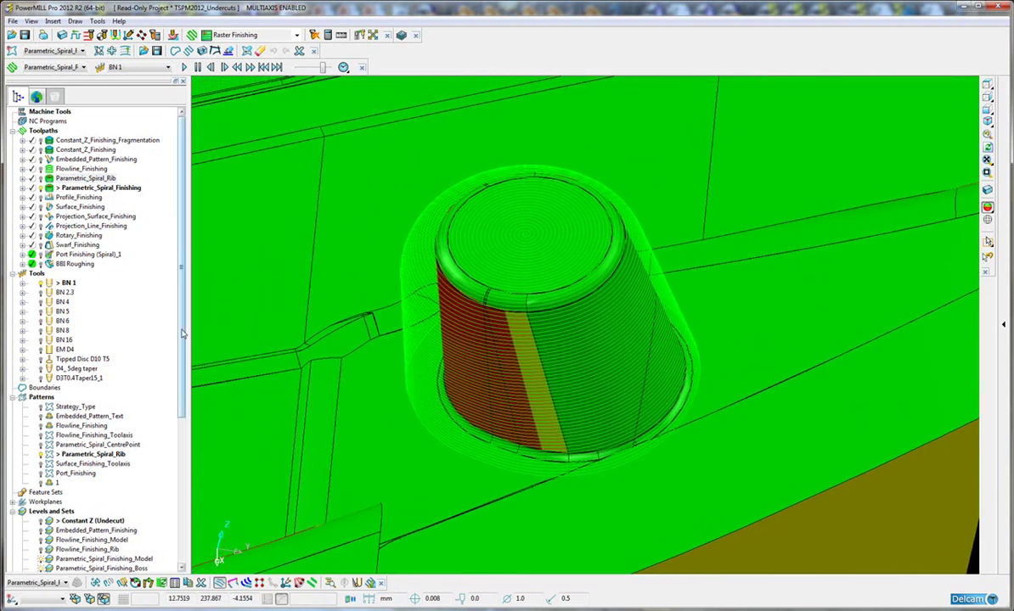
Activate the Parametric_Spiral_CentrePoint pattern and look at the spiral's centre on top of the boss
left_click_drag(181, 333, 182, 341)
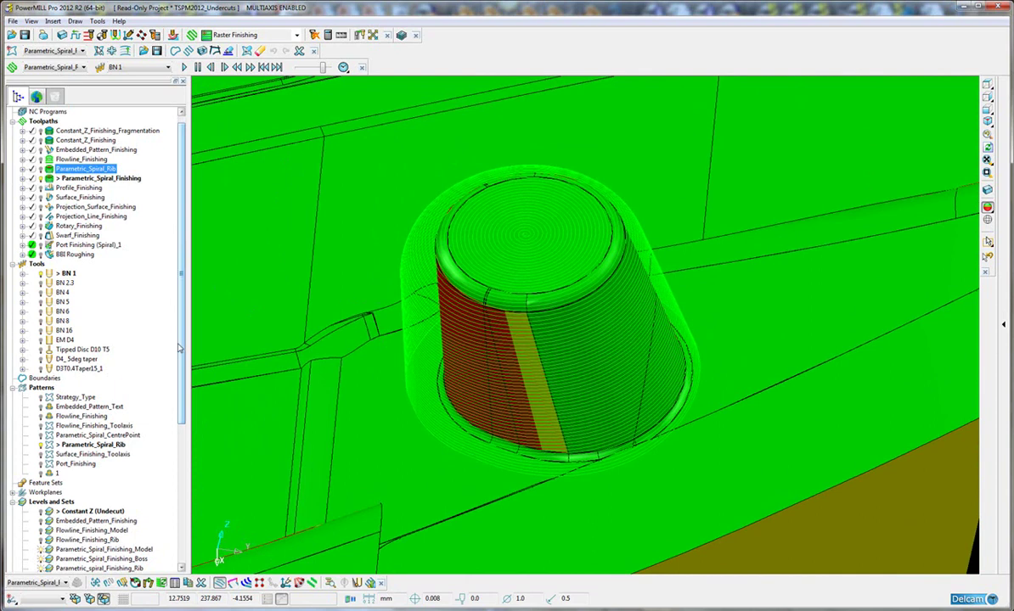
double_click(50, 436)
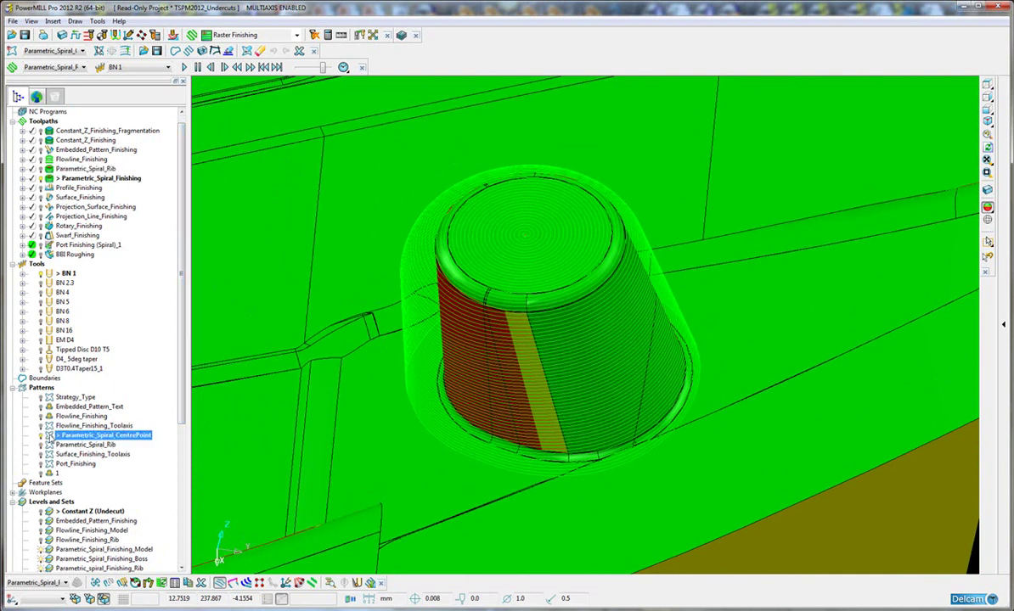
middle_click_drag(552, 221, 506, 251, "ctrl+shift")
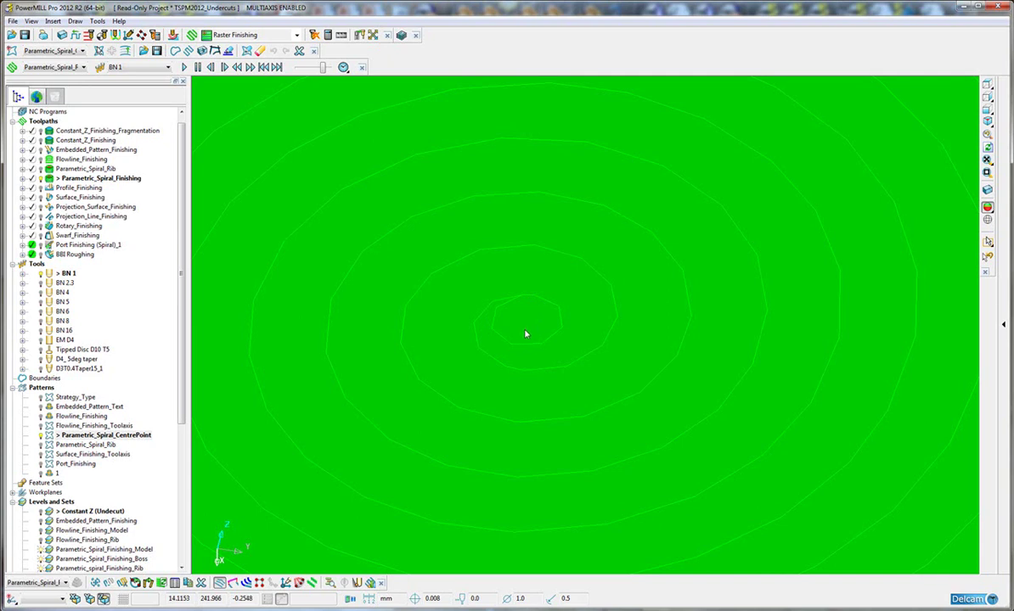
scroll(584, 278, "down", 5)
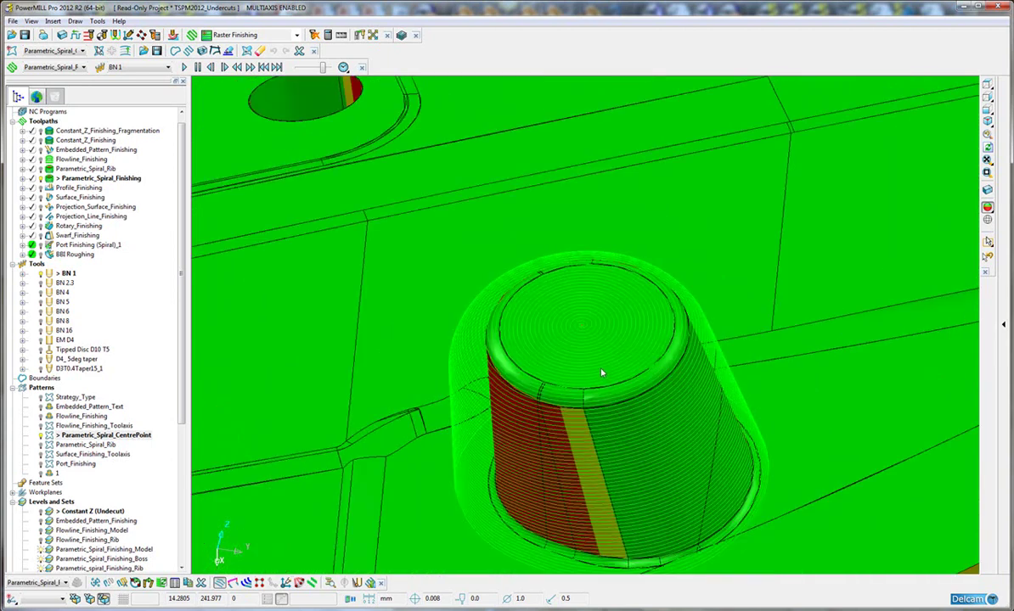
middle_click_drag(598, 381, 616, 295, "shift")
Review the central curve, undercut angle and stepover in the Parametric_Spiral_Finishing toolpath settings
right_click(117, 180)
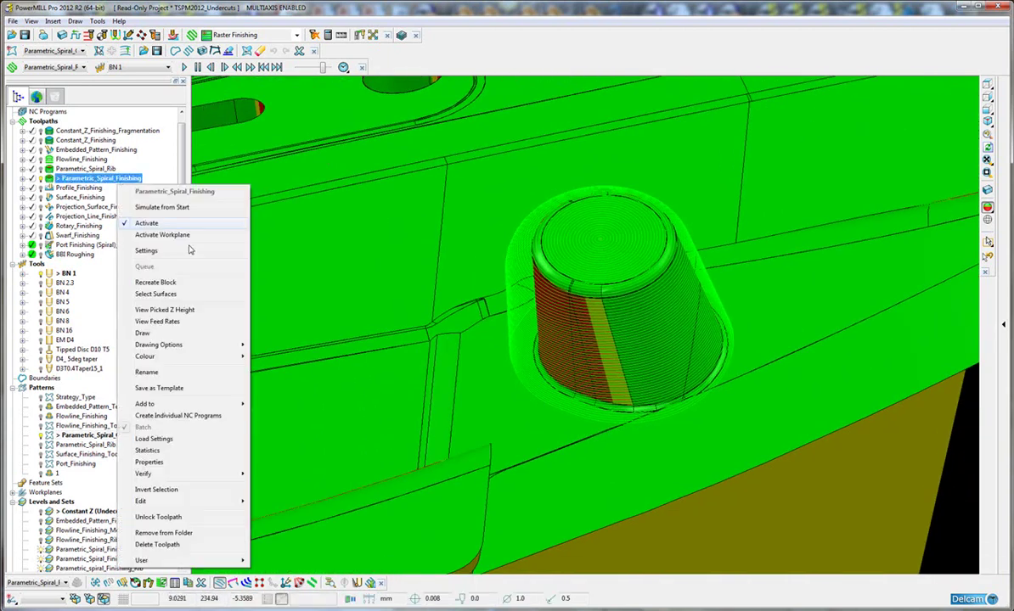
left_click(184, 251)
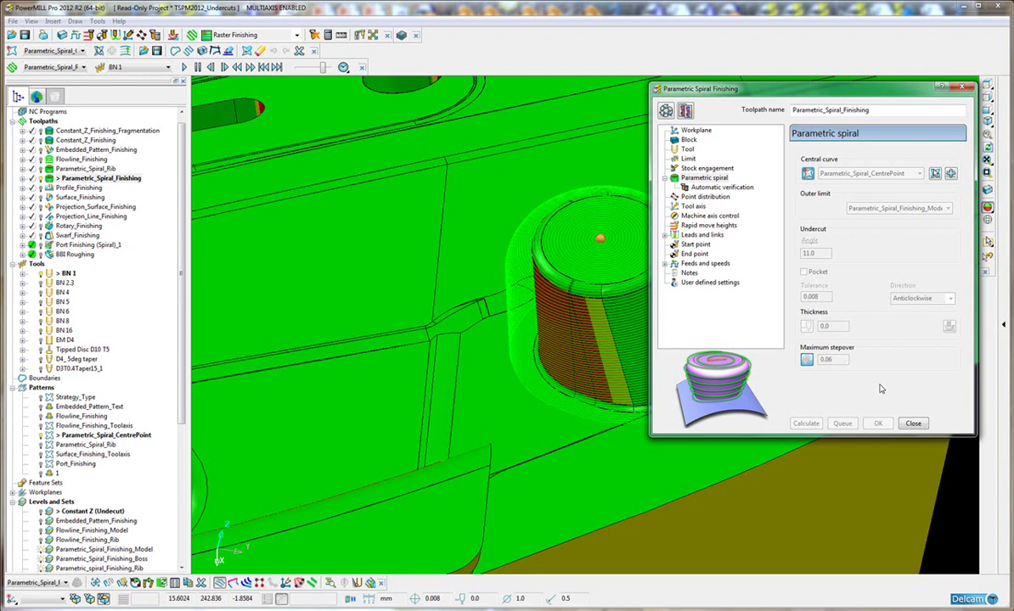
left_click(913, 422)
Simulate Parametric_Spiral_Finishing from the nearest point beside the boss's undercut and examine the tool from the side
right_click(509, 351)
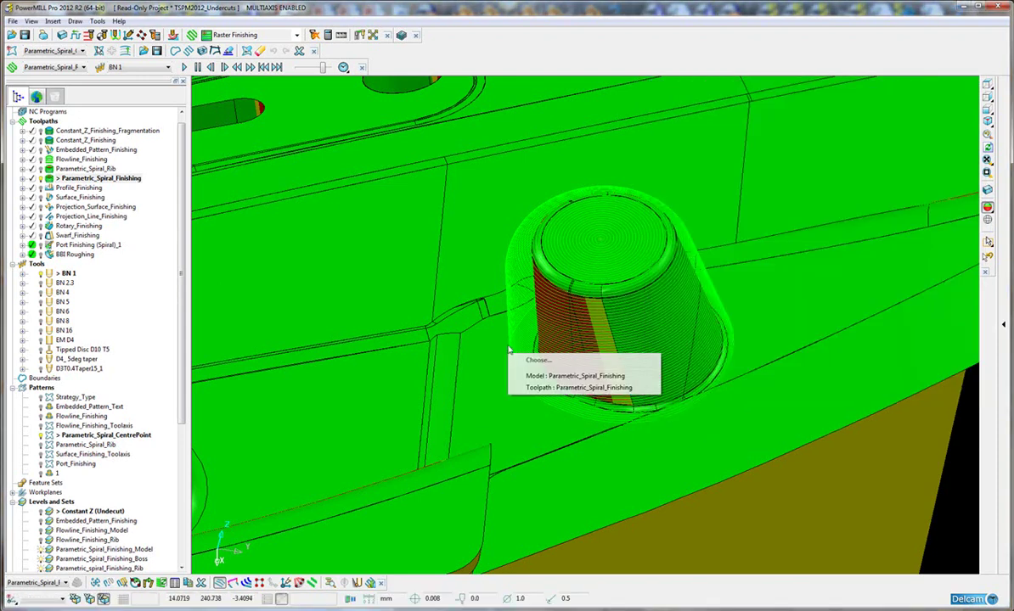
left_click(549, 387)
left_click(543, 247)
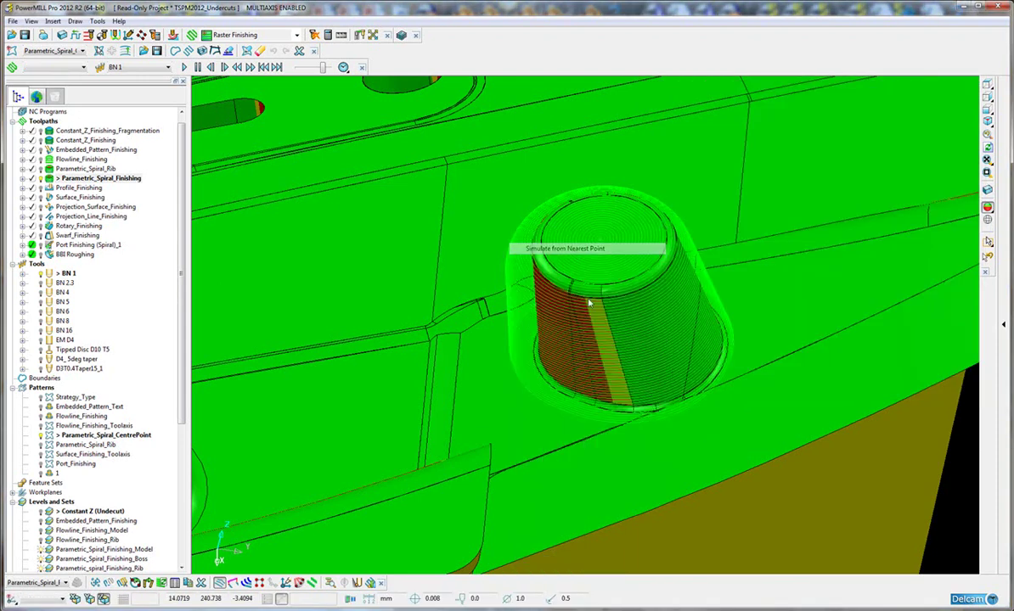
scroll(637, 355, "down", 3)
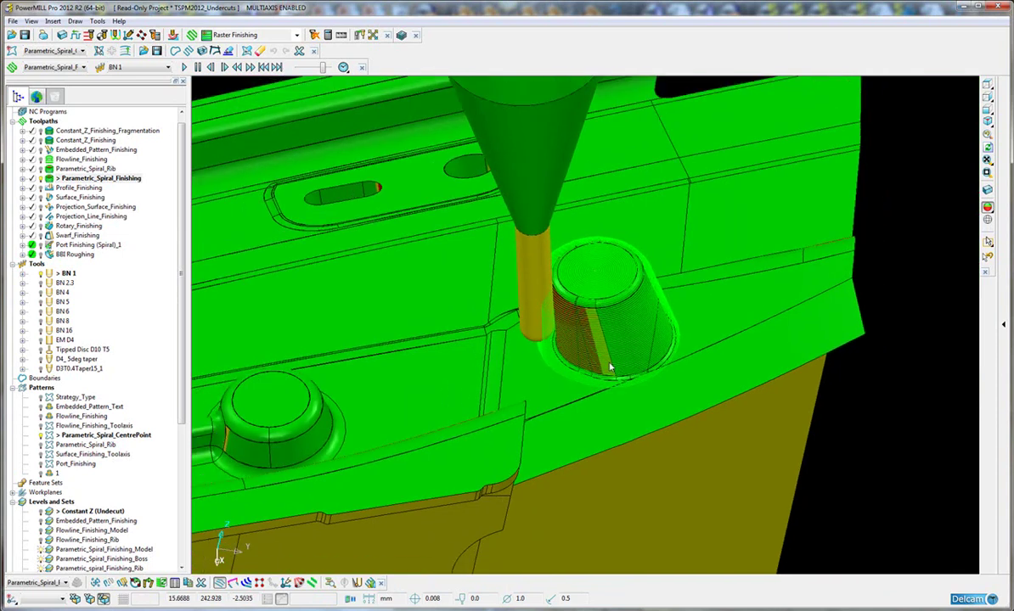
middle_click_drag(609, 367, 619, 298)
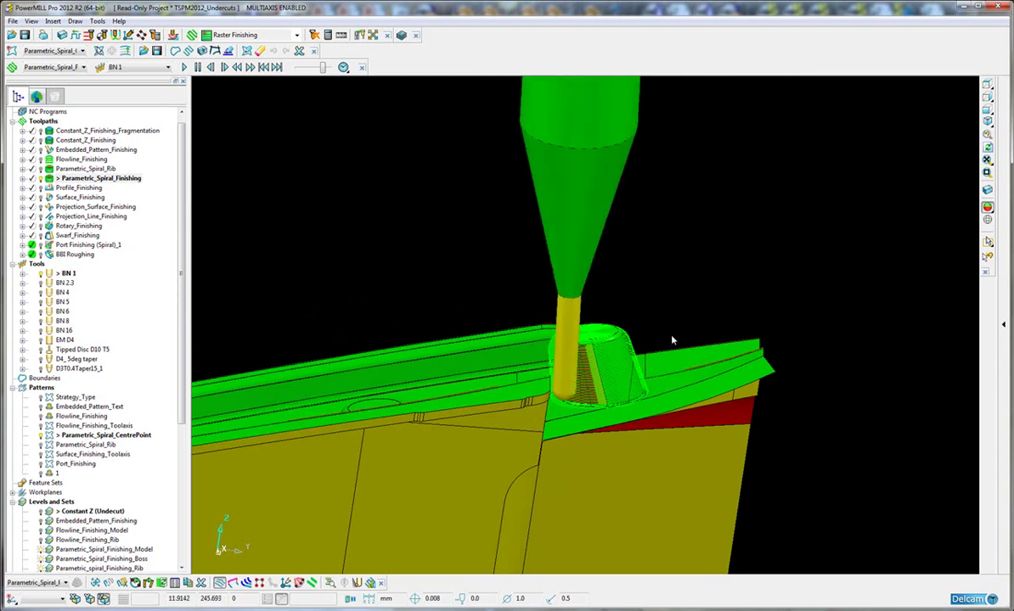
middle_click_drag(671, 340, 224, 233)
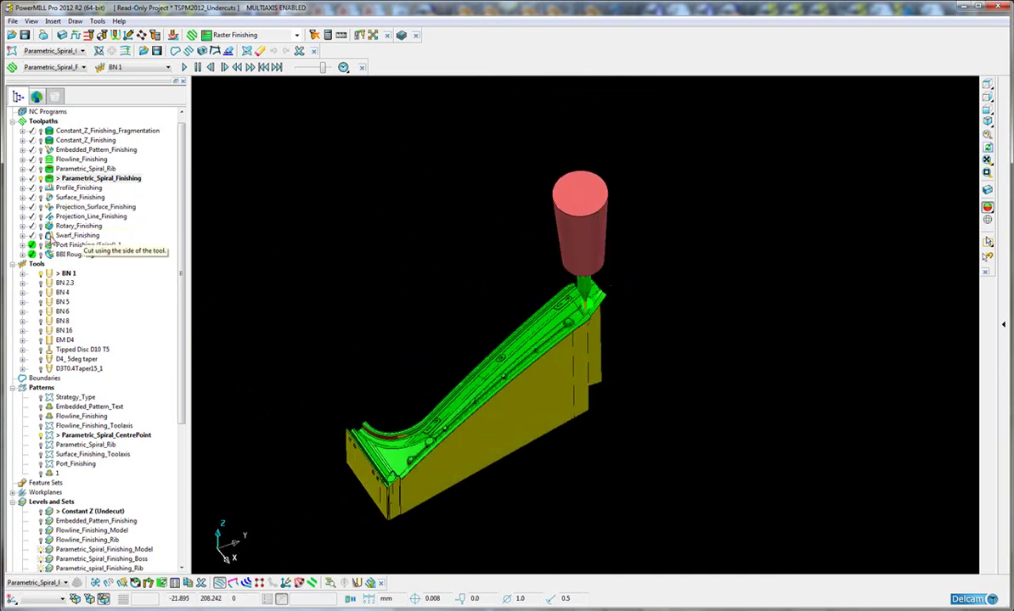
Activate the Swarf_Finishing toolpath and hide the parametric spiral finishing Model, Boss and Rib levels
double_click(51, 237)
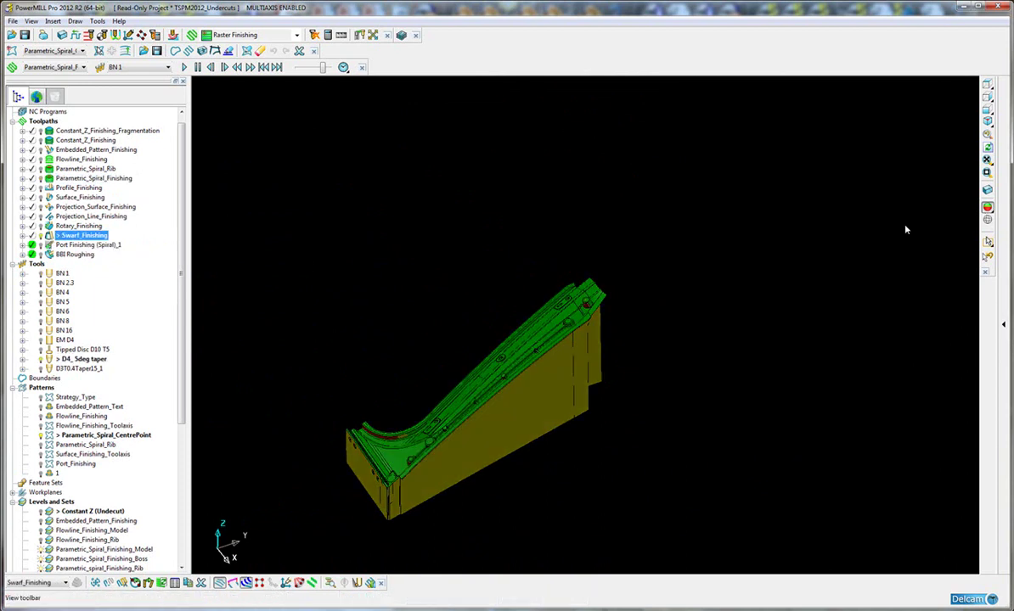
scroll(174, 373, "down", 7)
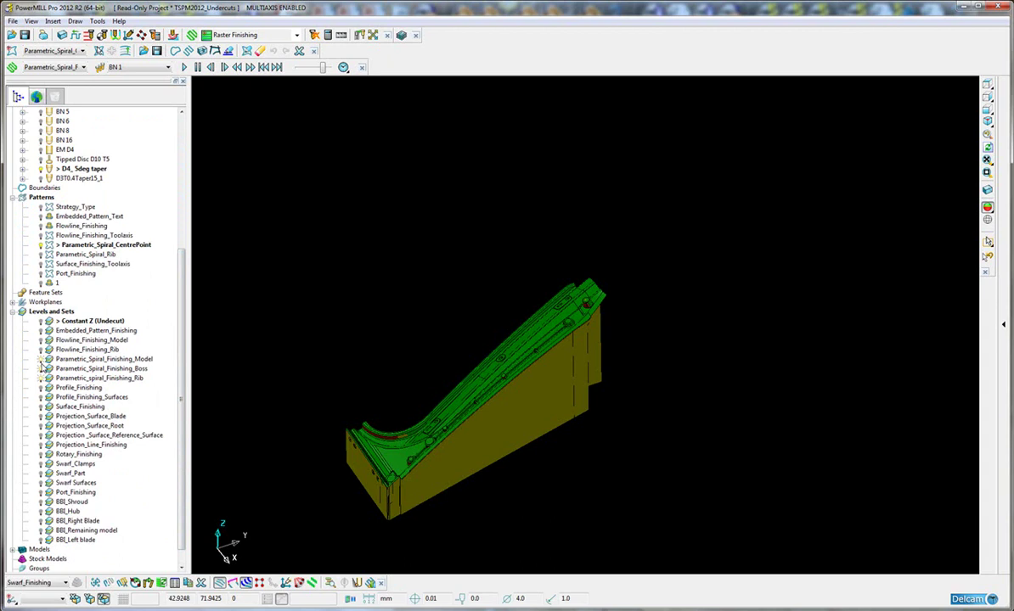
left_click(41, 359)
left_click(41, 368)
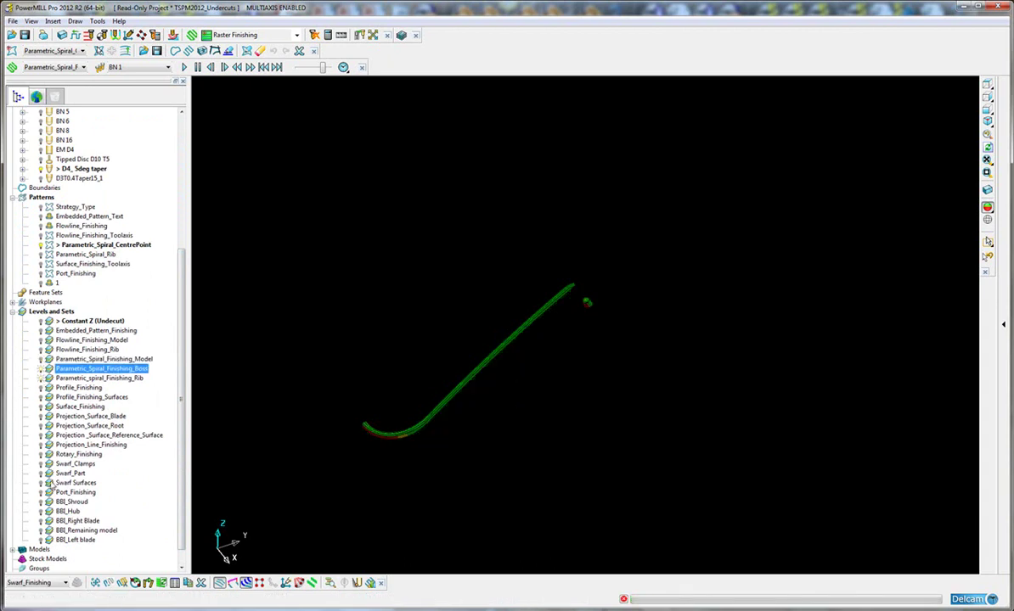
key("Down")
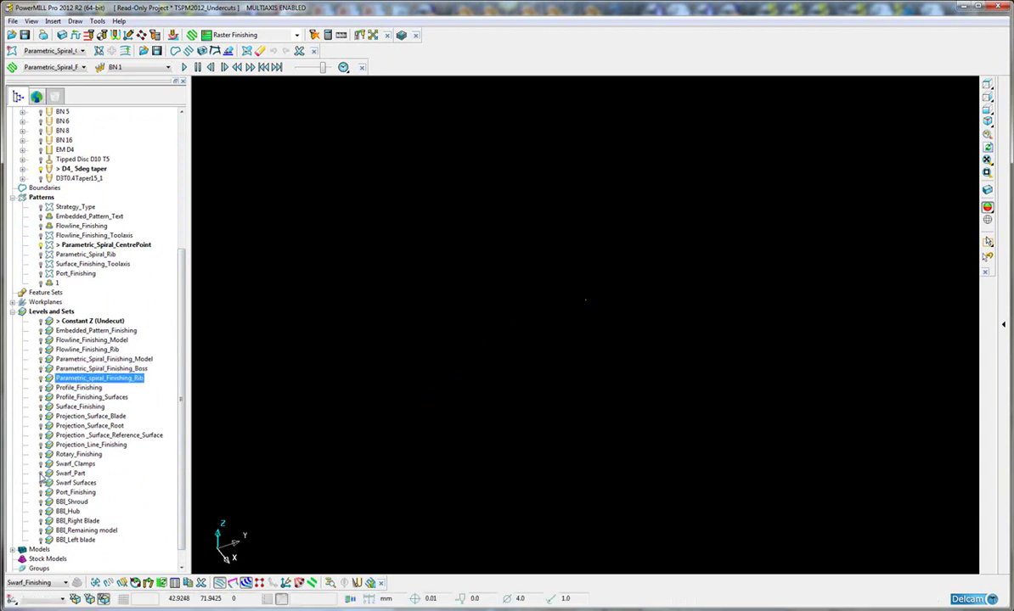
Show the Swarf_Part and Swarf Surfaces levels and view the part with its swarf toolpath at an angle
left_click(41, 481)
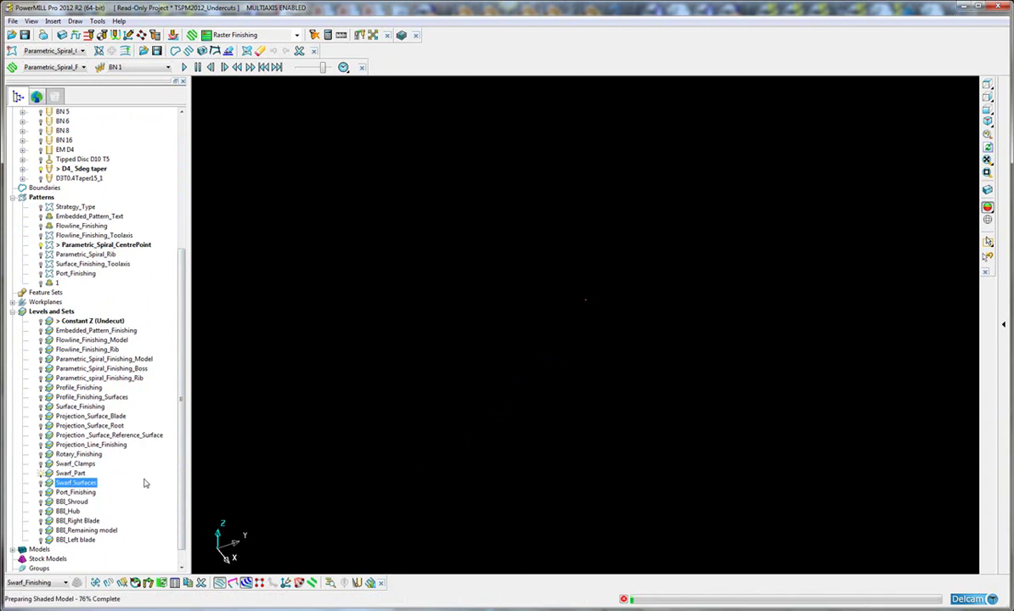
left_click(986, 121)
middle_click_drag(807, 302, 429, 402)
middle_click_drag(845, 443, 655, 435)
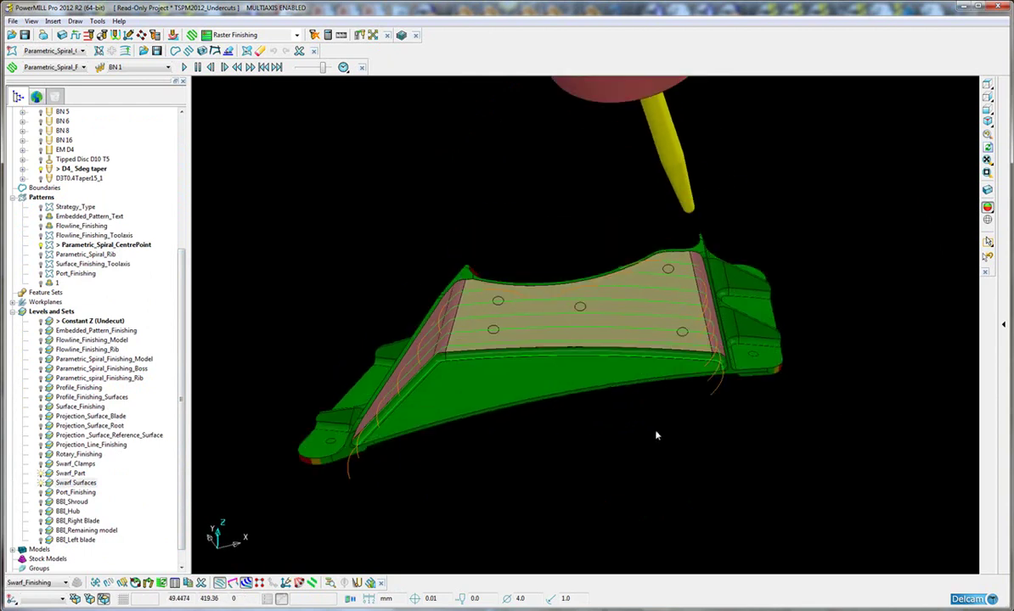
Simulate Swarf_Finishing from the nearest point at the end of the wall and examine the tapered tool along the swarf surfaces
left_click(698, 355)
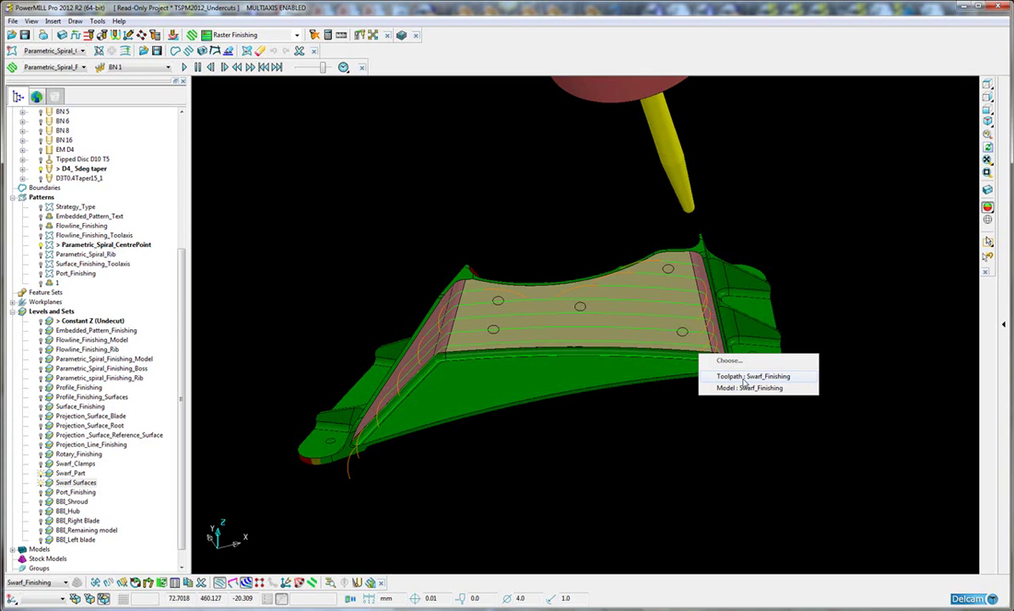
left_click(745, 376)
left_click(761, 250)
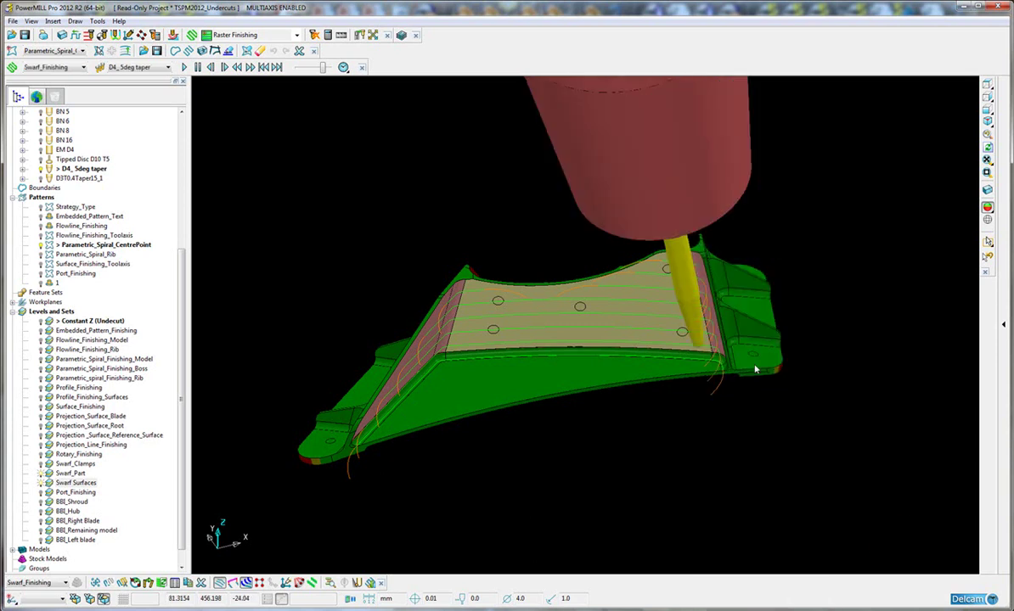
middle_click_drag(756, 366, 801, 351)
middle_click_drag(552, 417, 801, 319, "shift")
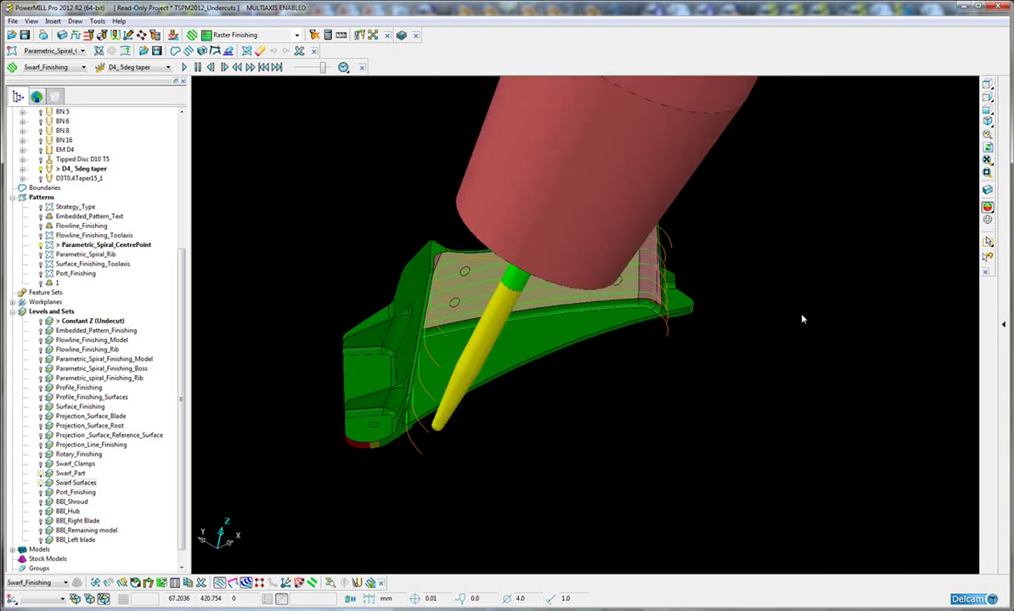
scroll(802, 318, "up", 3)
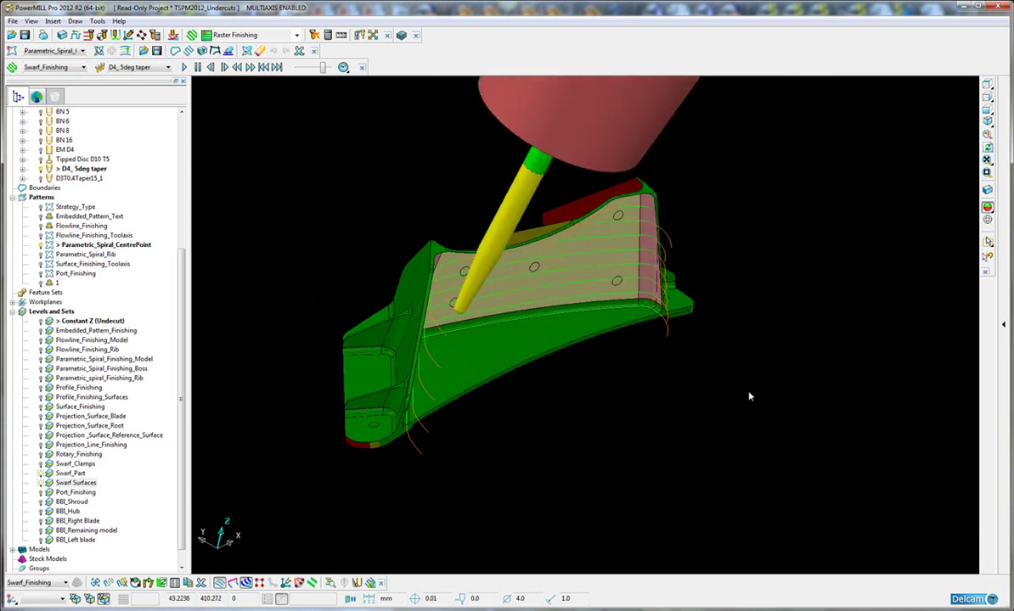